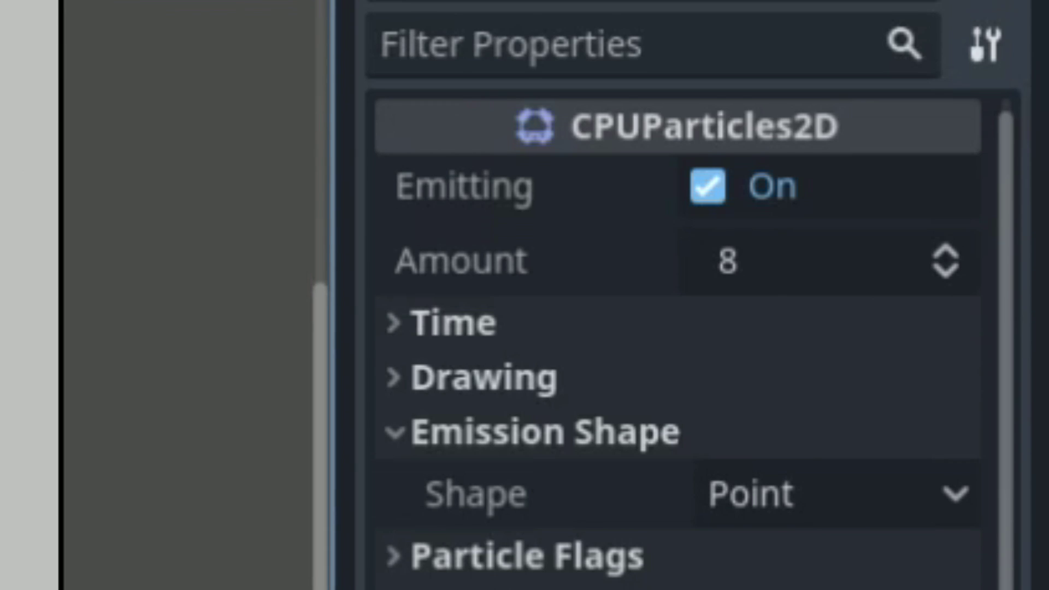
scroll(677, 295, down, 8)
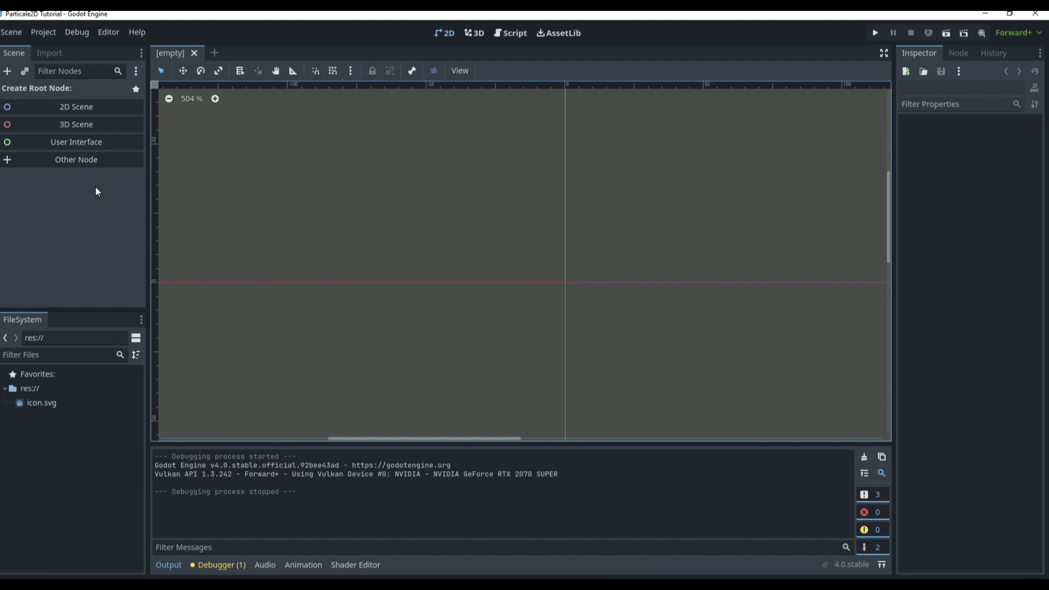
- Create a 2D scene root node and rename it to explosion
click(96, 107)
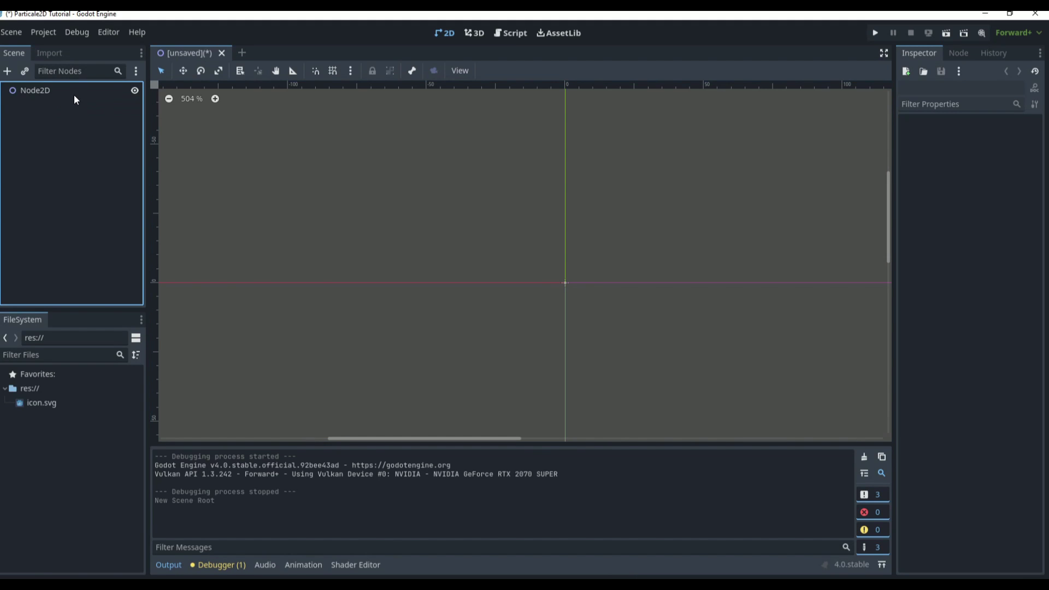
double_click(81, 92)
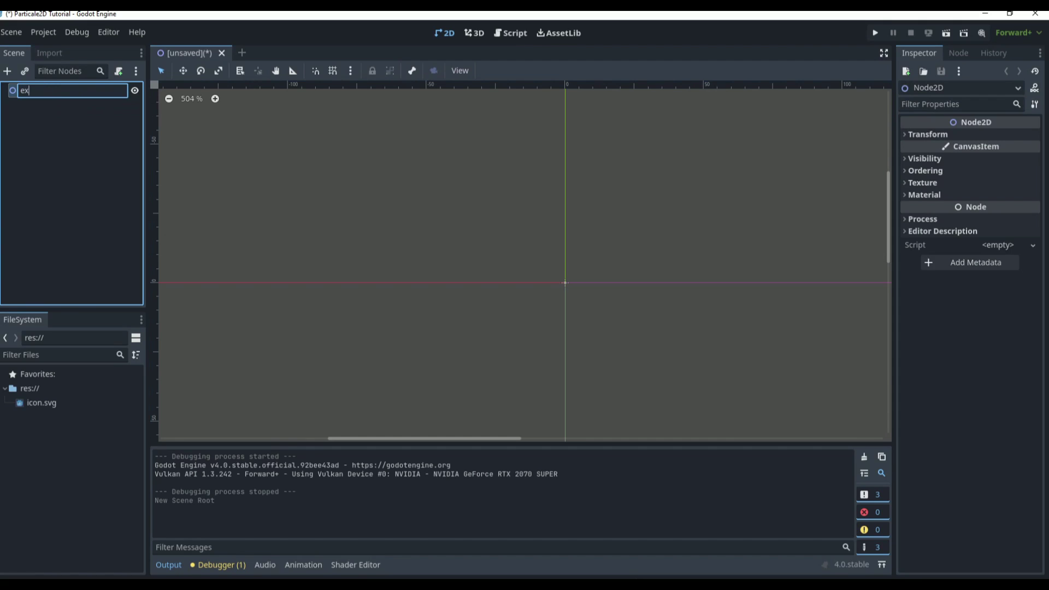
text(explosion)
key(Return)
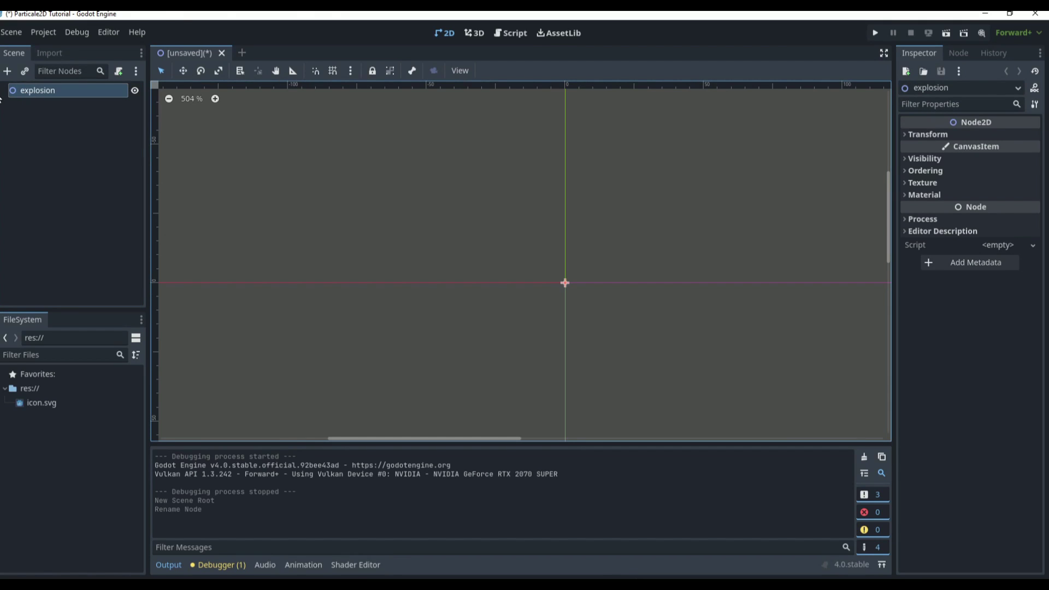
- Add a CPUParticles2D node as a child of the explosion node
click(7, 71)
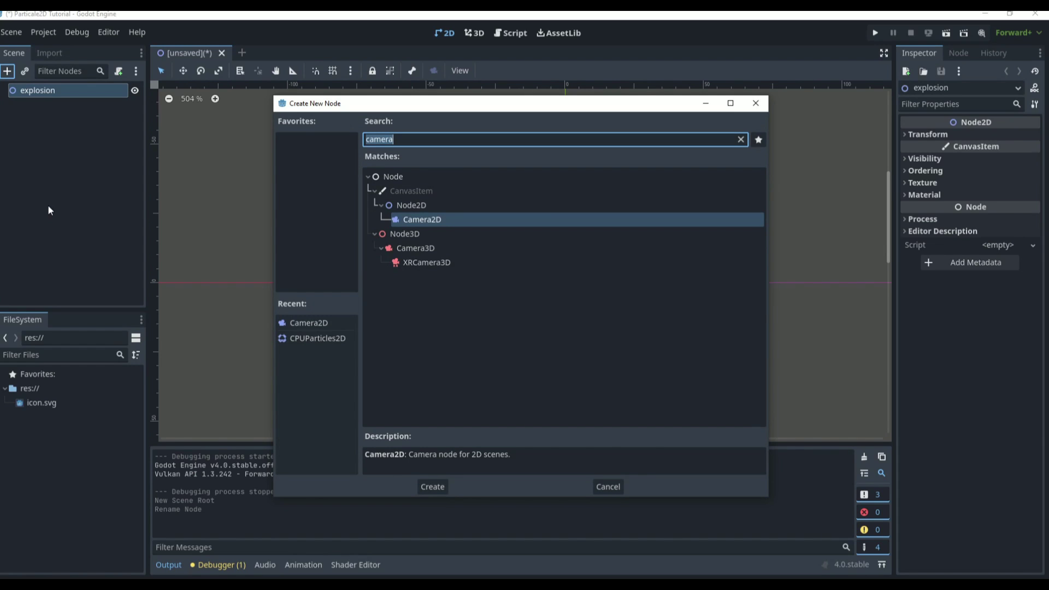
text(par)
key(Up)
key(Up)
key(Return)
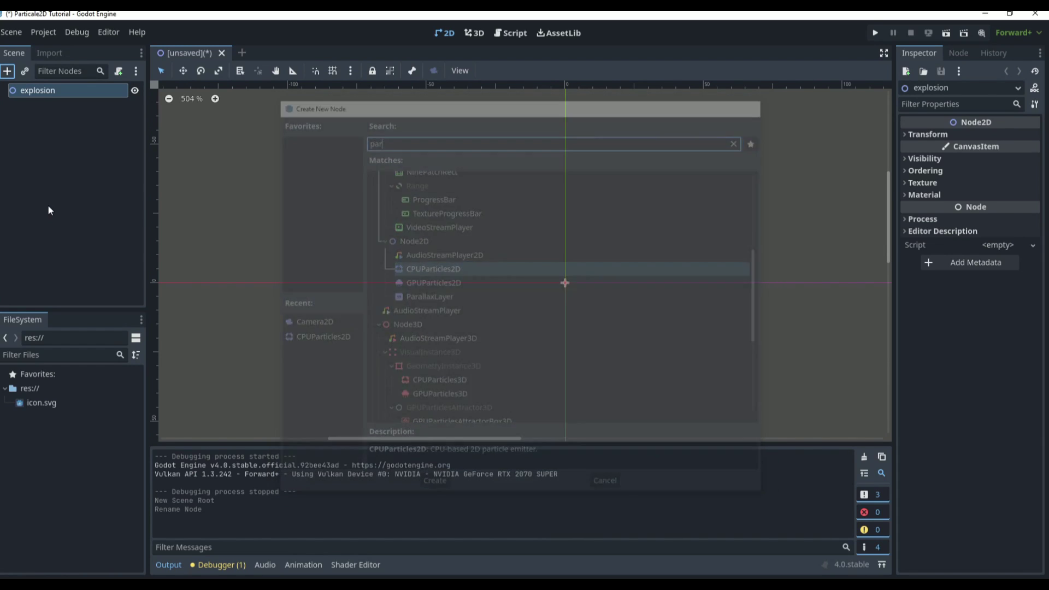
scroll(573, 394, up, 3)
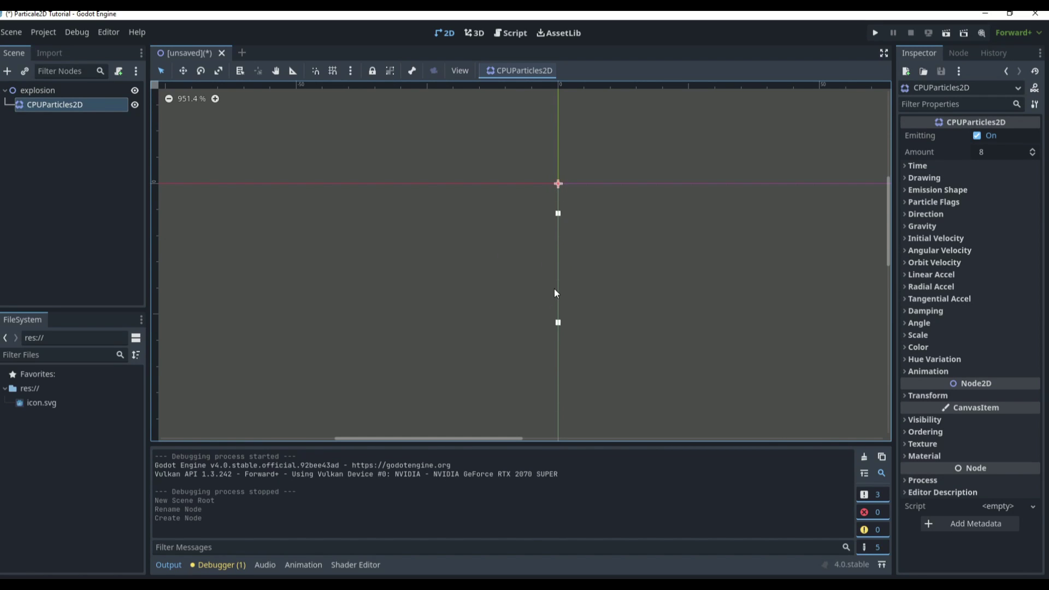
scroll(672, 269, down, 2)
scroll(757, 360, up, 1)
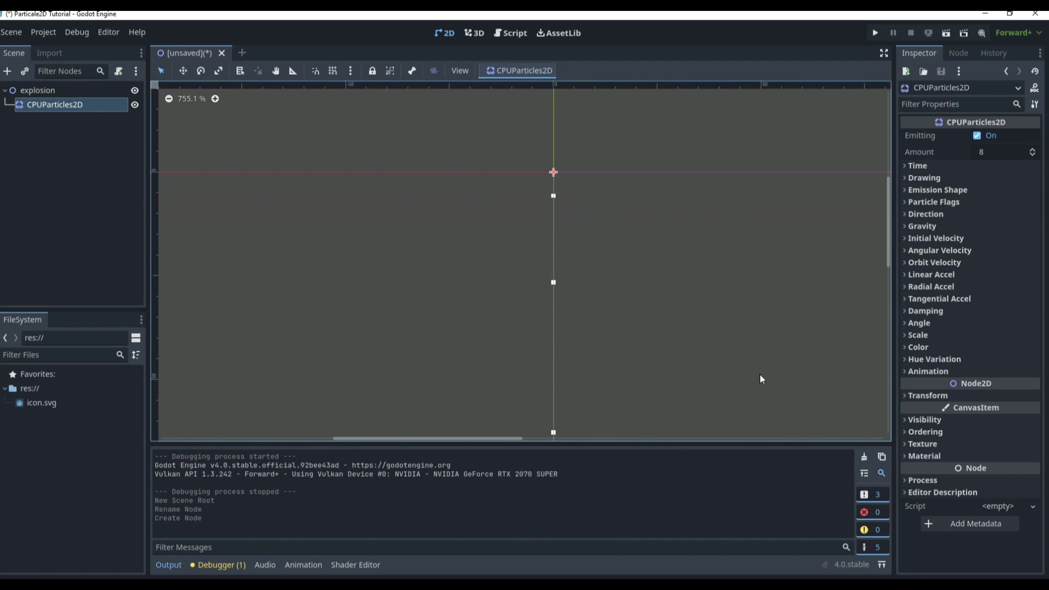
scroll(651, 305, down, 1)
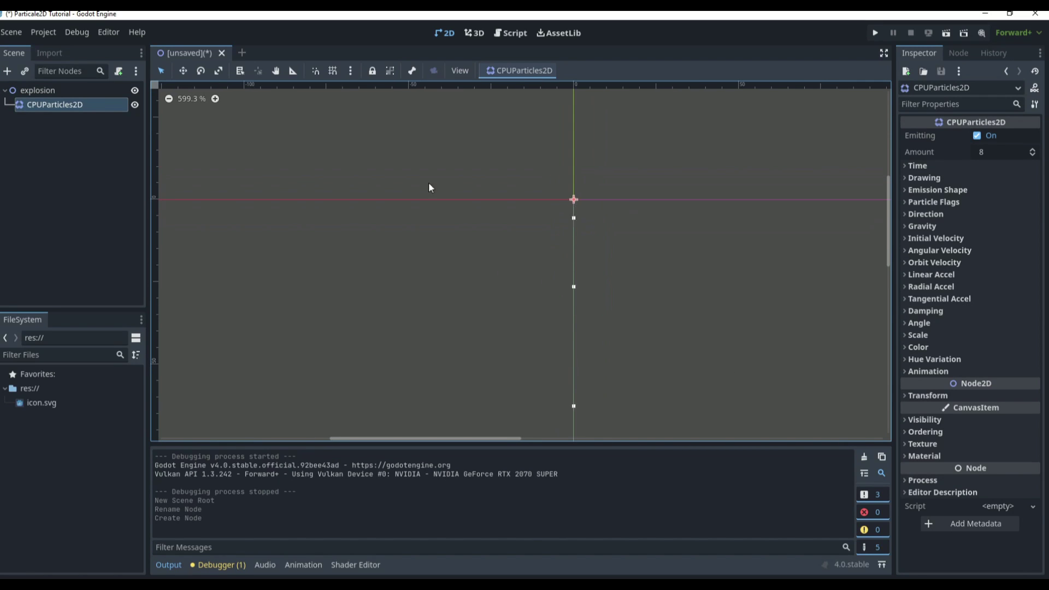
- Try vertical gravity values of -100 and 100 px/s² on the CPUParticles2D node
click(953, 228)
click(1003, 255)
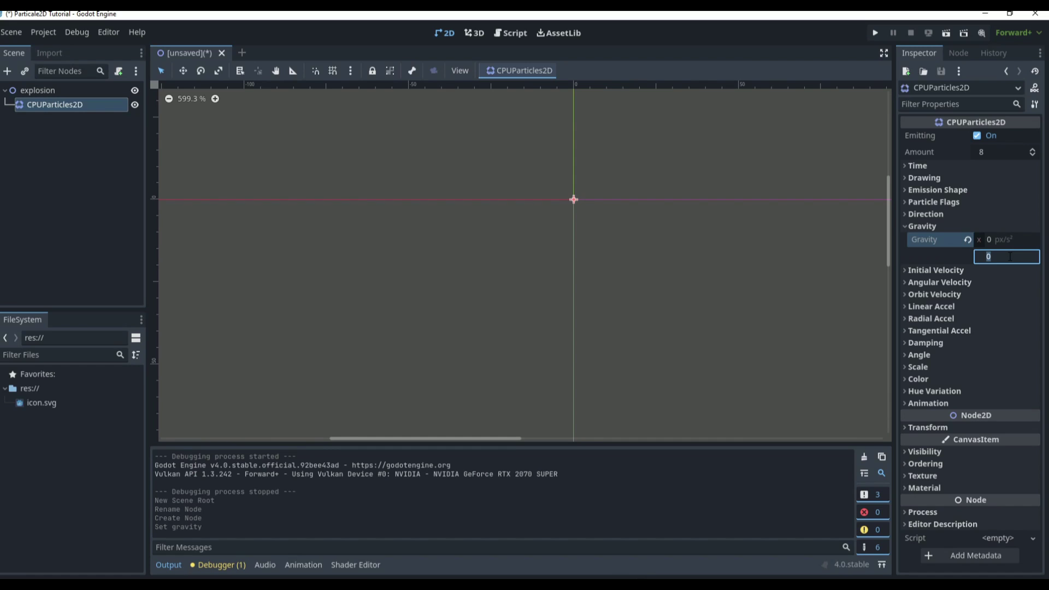
text(-100)
key(Return)
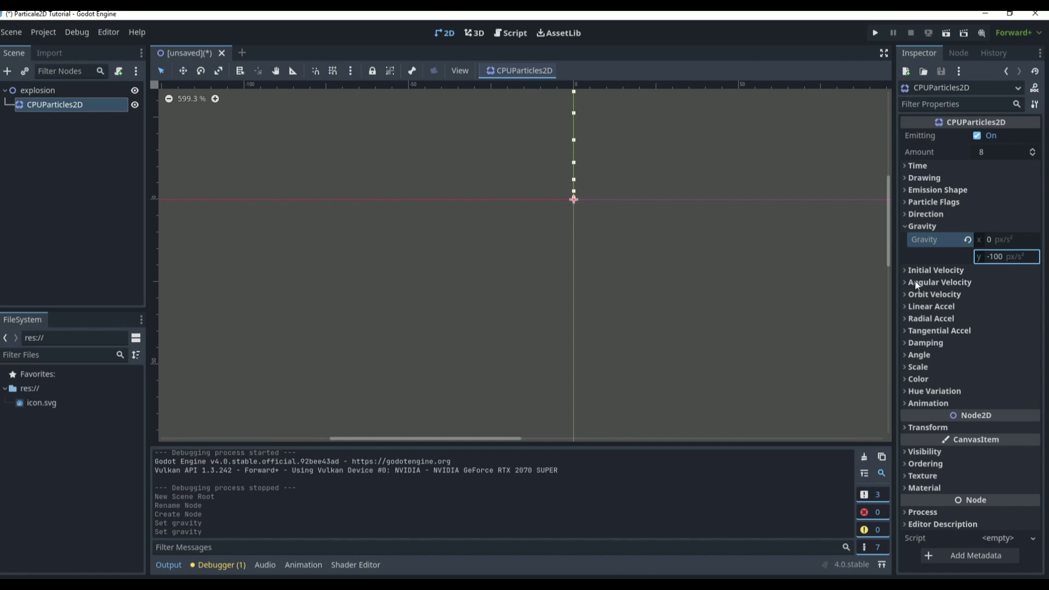
click(1019, 259)
text(100)
key(Return)
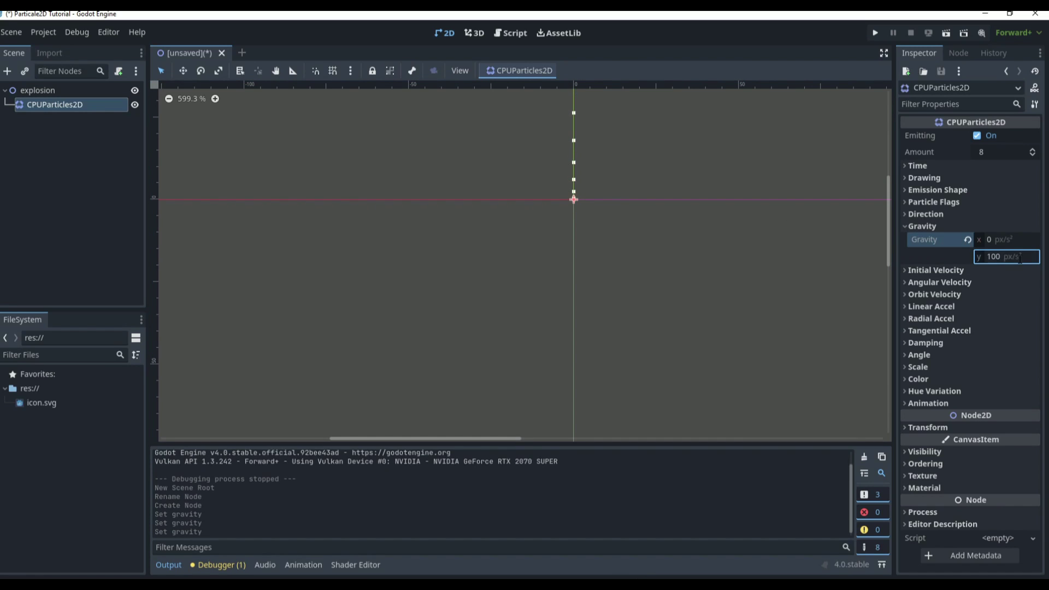
- Set the vertical gravity of the particles to 0
click(1007, 256)
text(0)
key(Return)
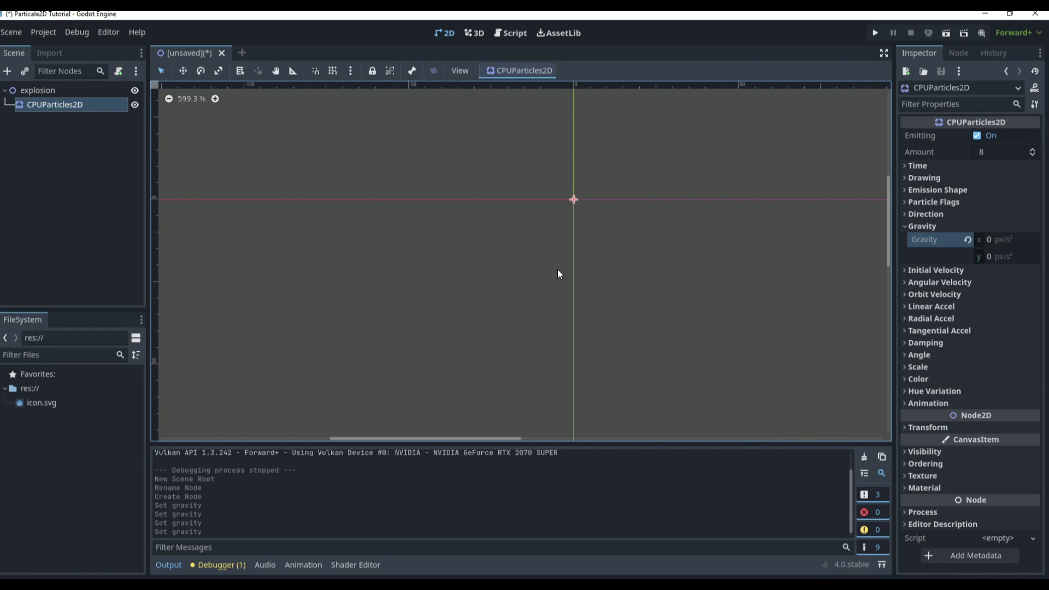
- Raise the particles' explosiveness to 1 in the time properties
scroll(764, 192, up, 1)
click(955, 166)
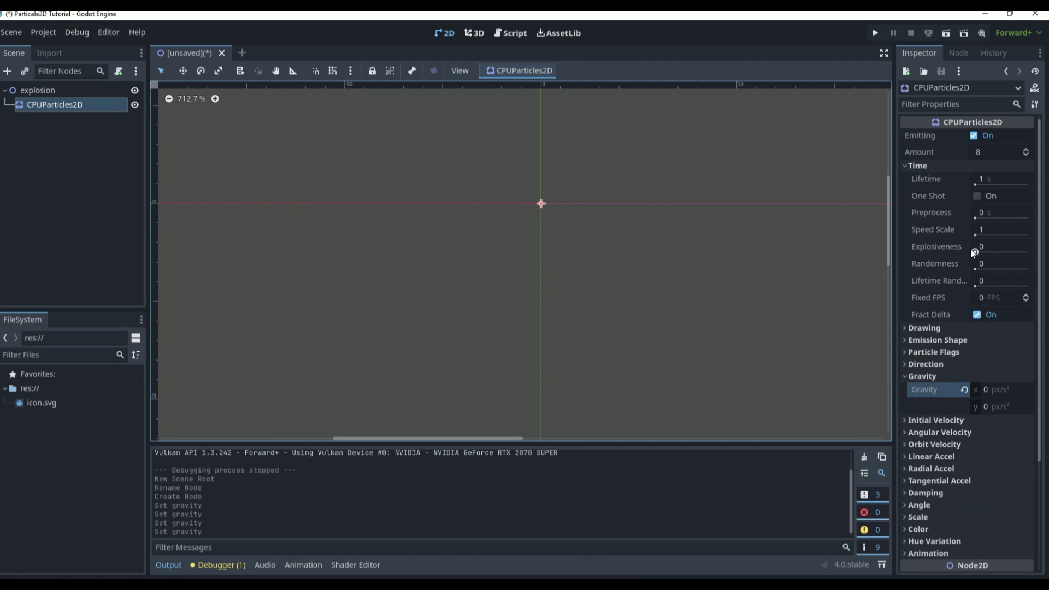
drag(975, 254, 1041, 261)
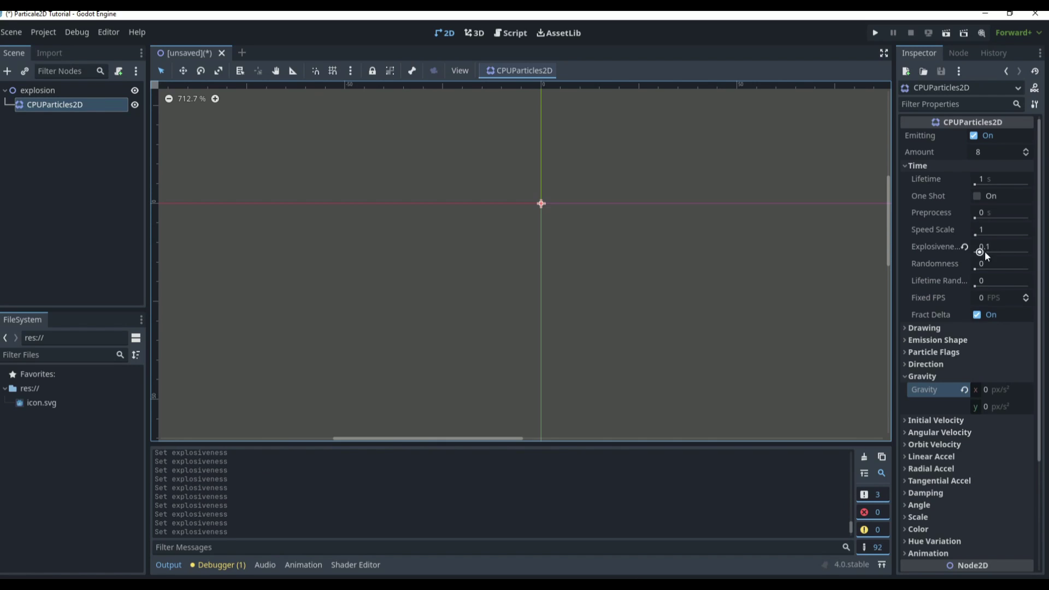
- Set the particles' vertical gravity to 100 px/s² and vary the explosiveness before bringing it back to 1
click(1006, 405)
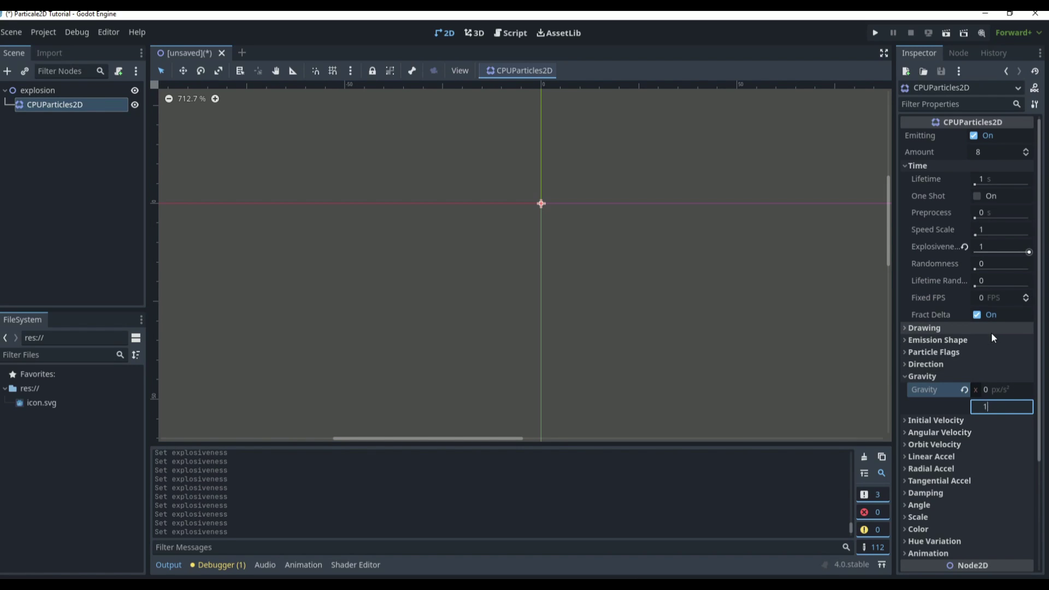
text(100)
key(Return)
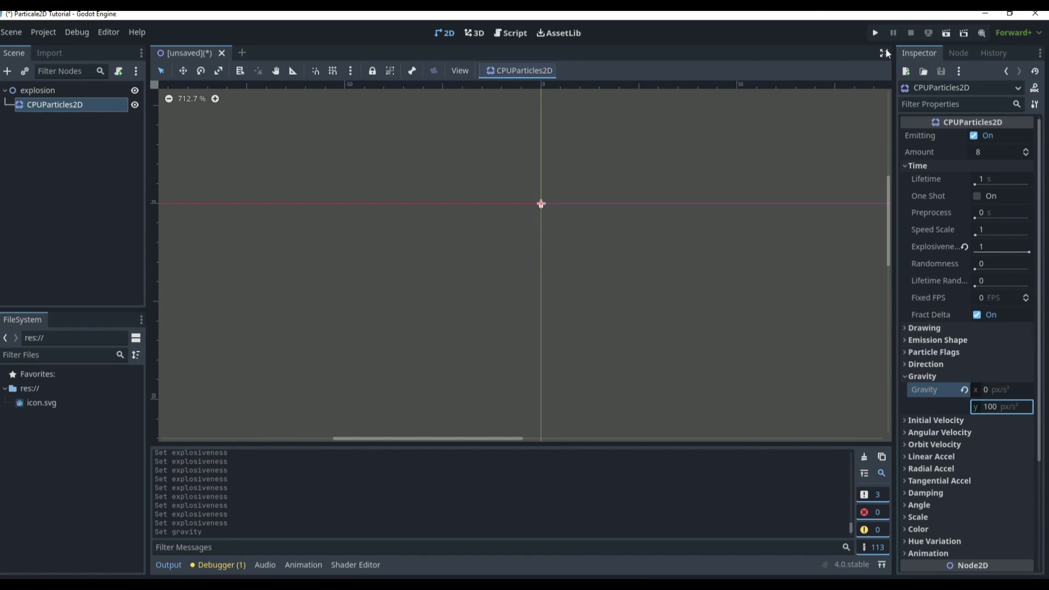
drag(1030, 253, 1016, 253)
drag(1016, 253, 1038, 256)
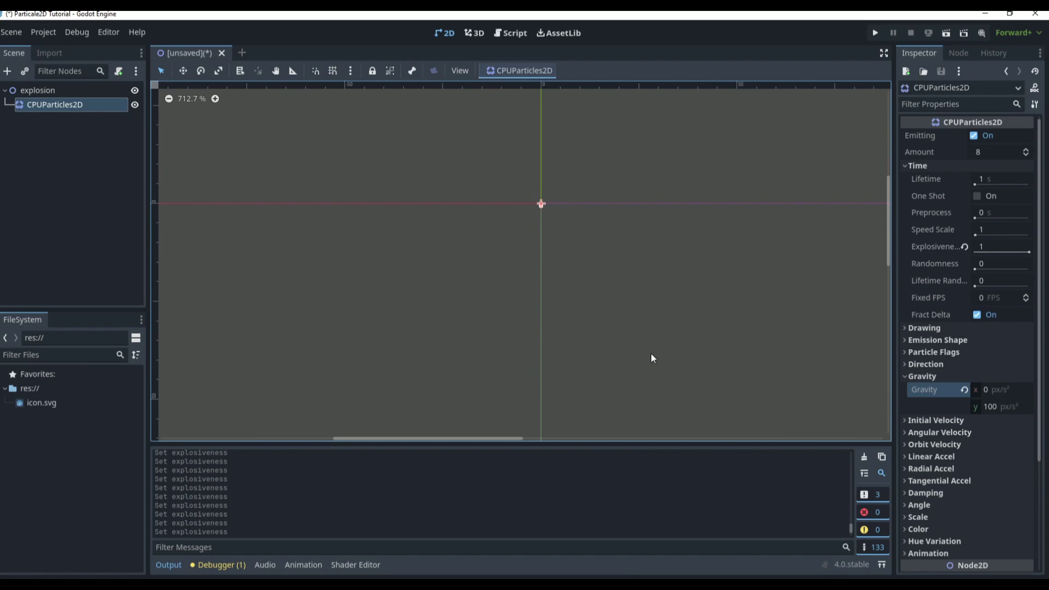
- Set the particles' minimum scale amount to 2 and the maximum scale amount to 4
scroll(936, 447, down, 3)
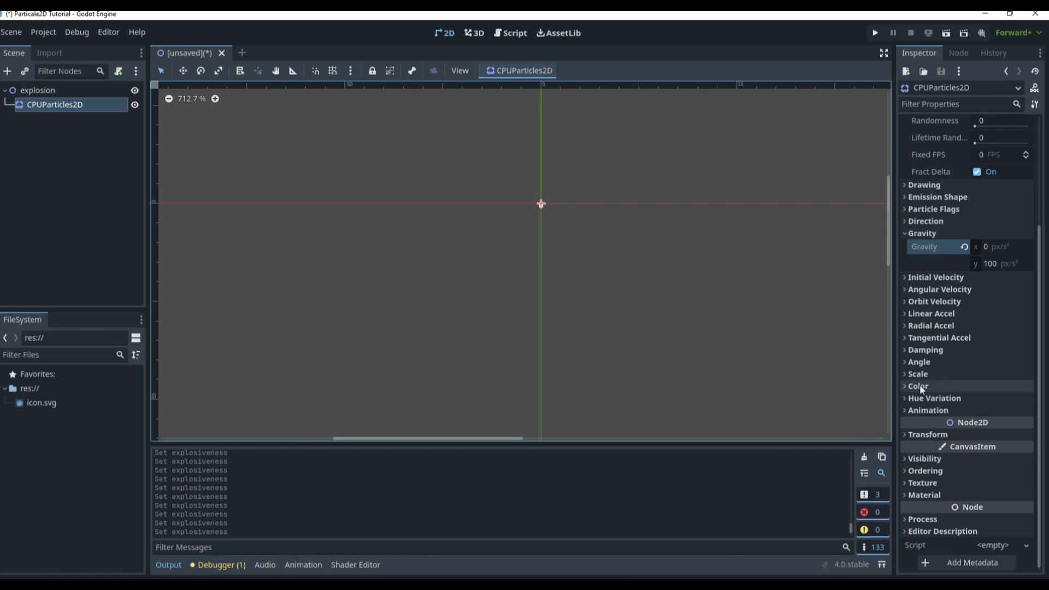
click(930, 375)
click(984, 389)
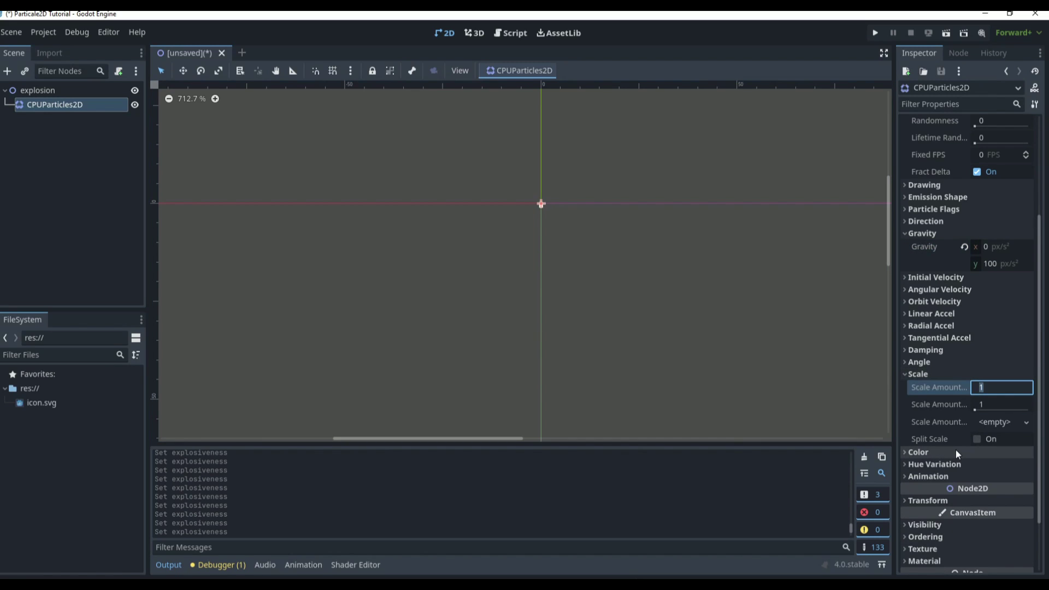
text(2)
key(Return)
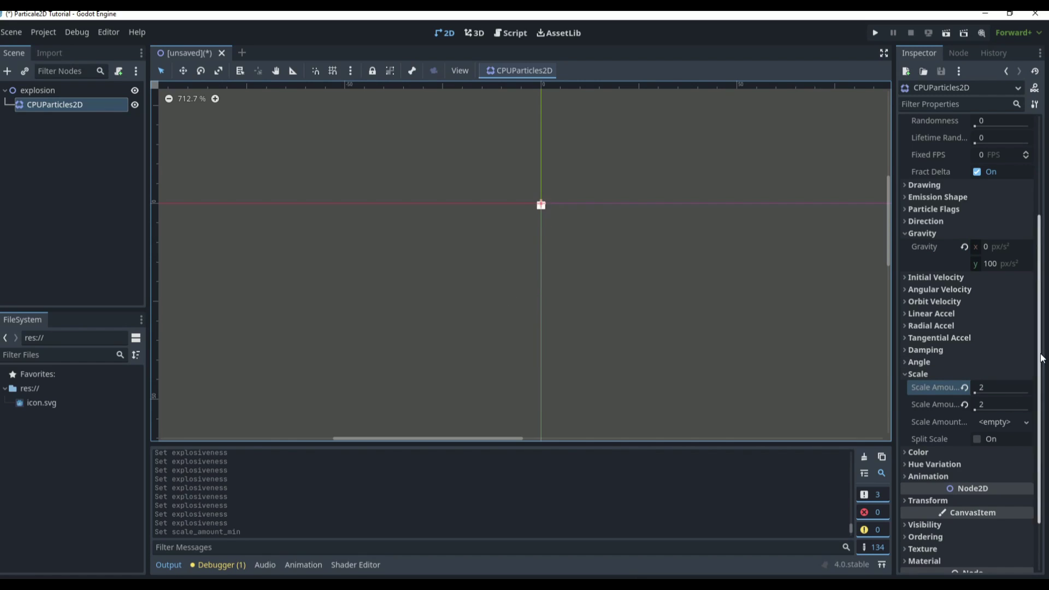
click(1003, 404)
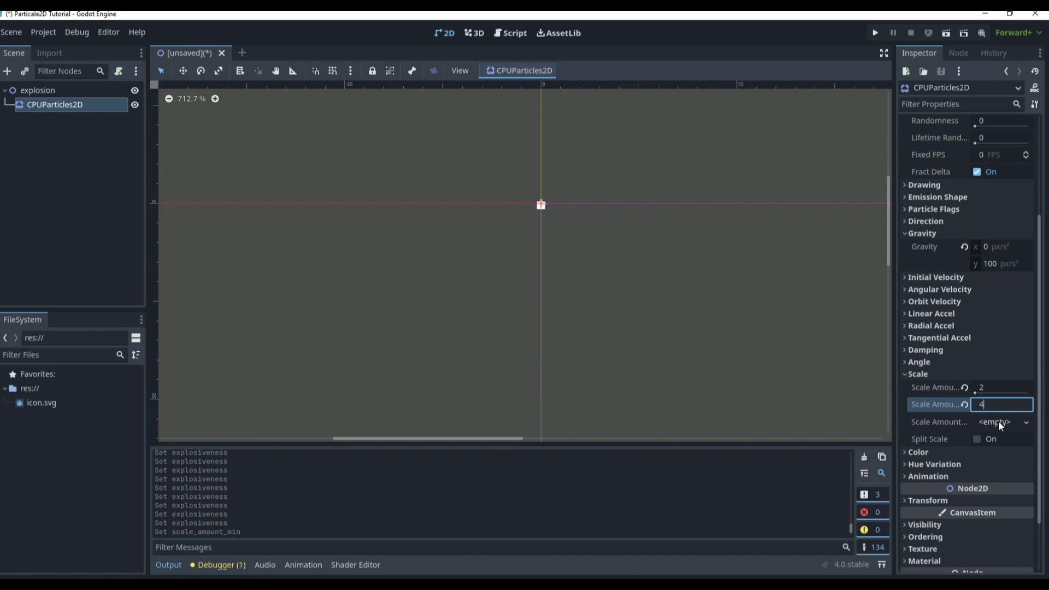
key(Return)
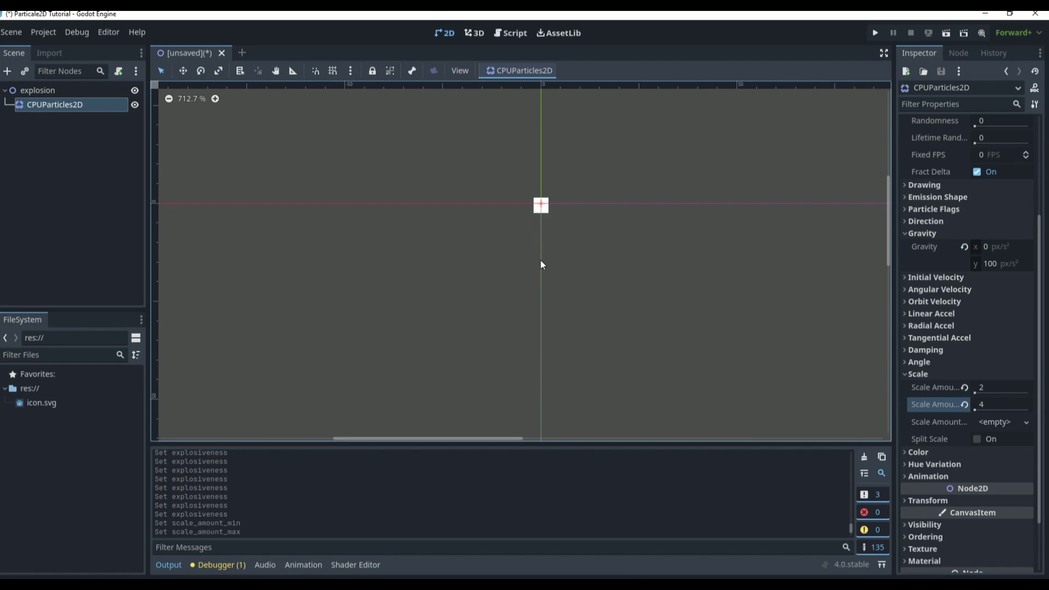
- Lower the particles' explosiveness to 0
scroll(982, 191, up, 5)
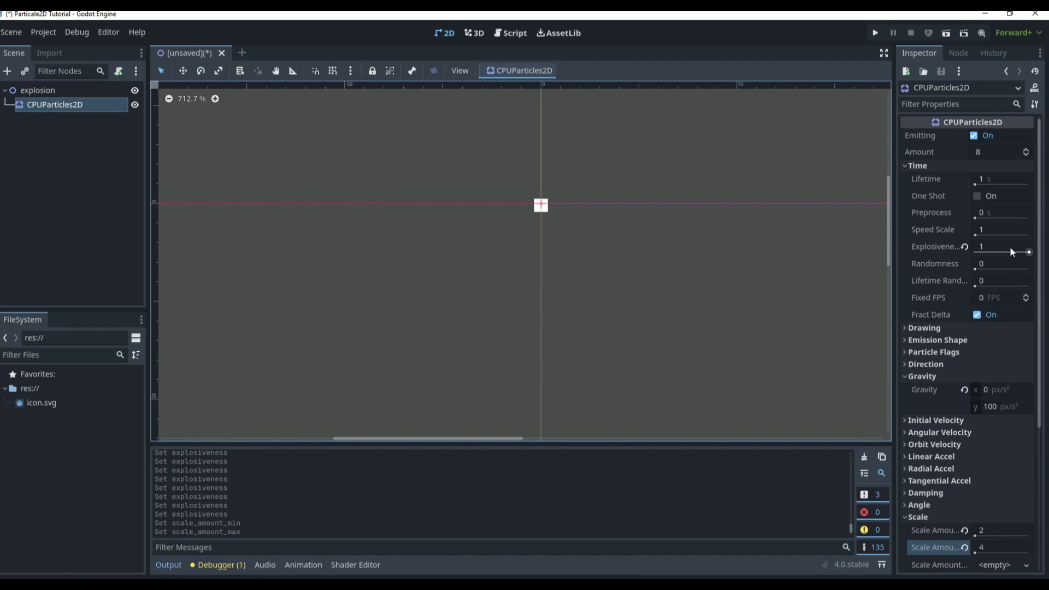
drag(1009, 247, 975, 246)
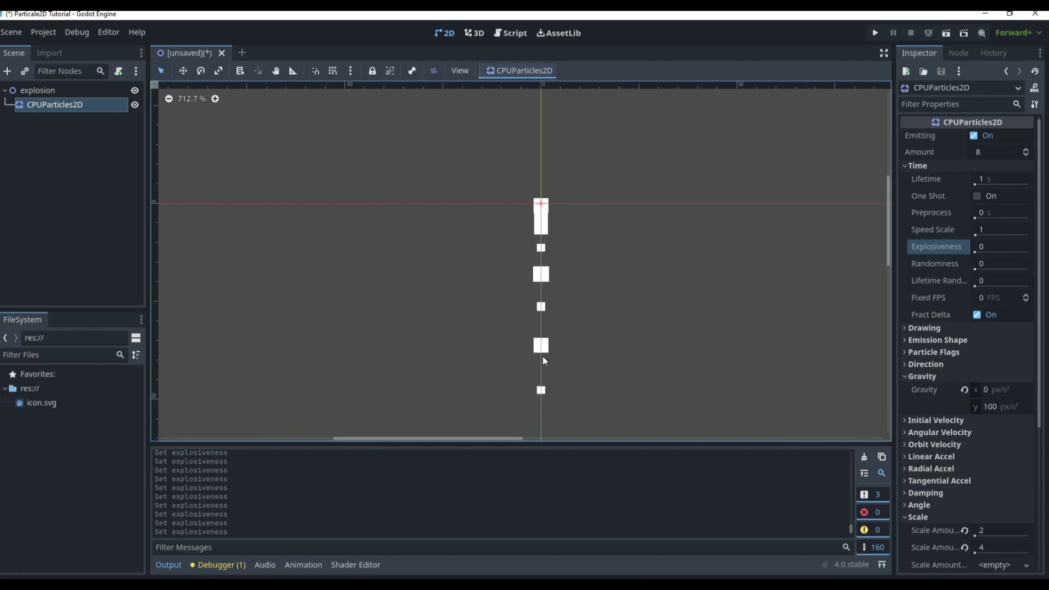
- Create a new scale amount curve and add a starting point at a value of about 1
scroll(1015, 444, down, 5)
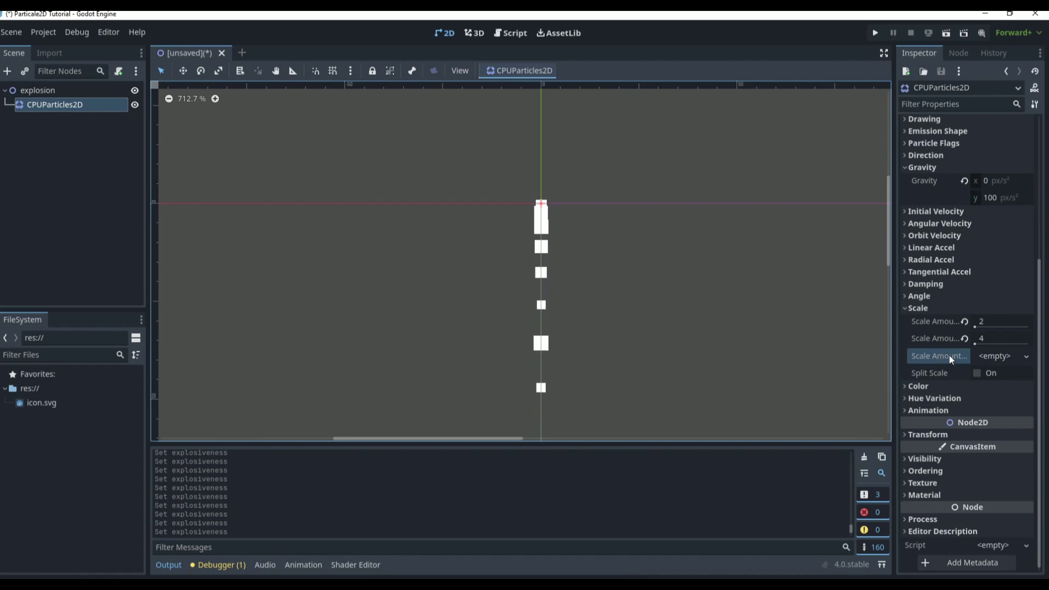
click(988, 357)
click(992, 368)
click(1000, 364)
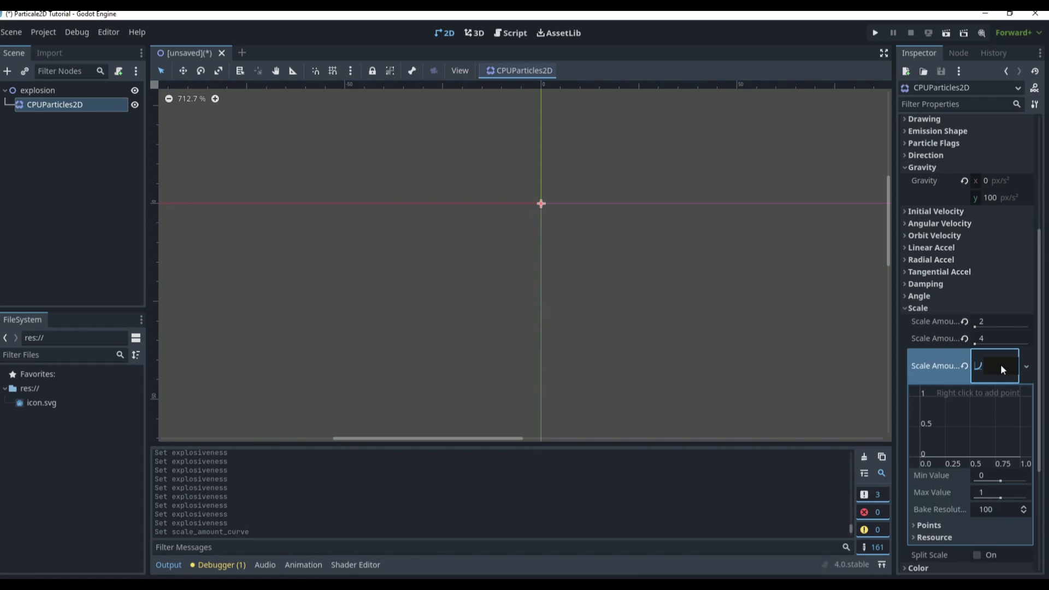
right_click(926, 395)
click(940, 402)
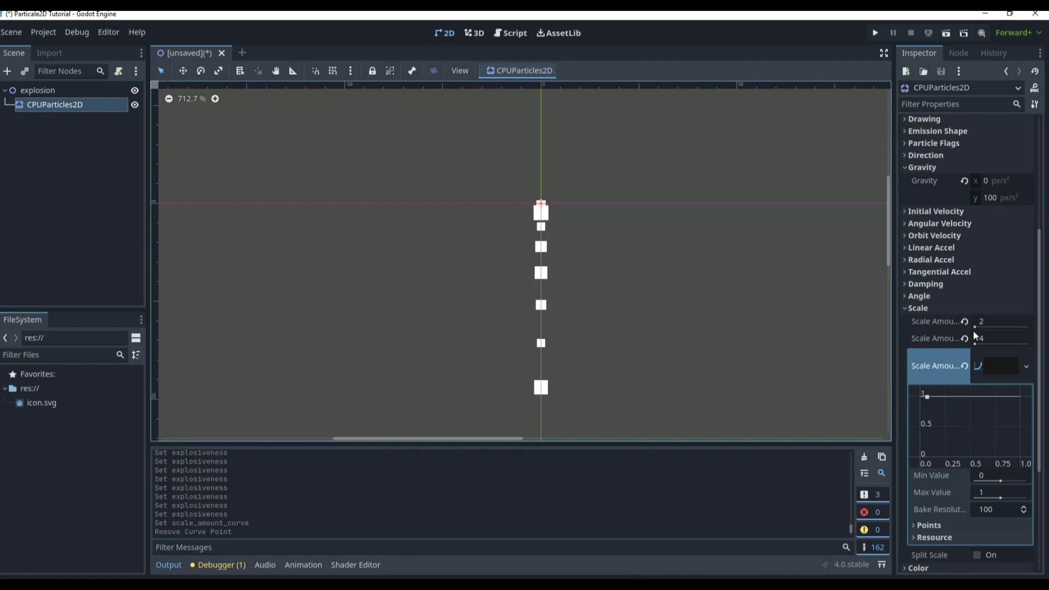
- Add an end point to the scale amount curve and adjust it to a value of about 0.1
right_click(1020, 454)
click(1022, 463)
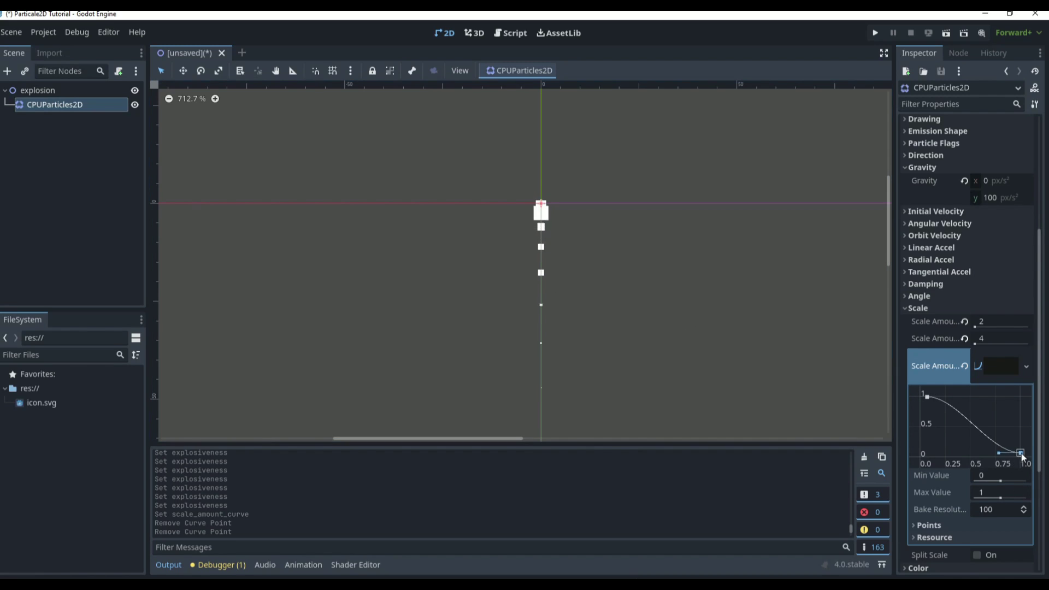
mouse_move(1020, 452)
mouse_down()
mouse_move(1019, 430)
mouse_move(1017, 439)
mouse_up()
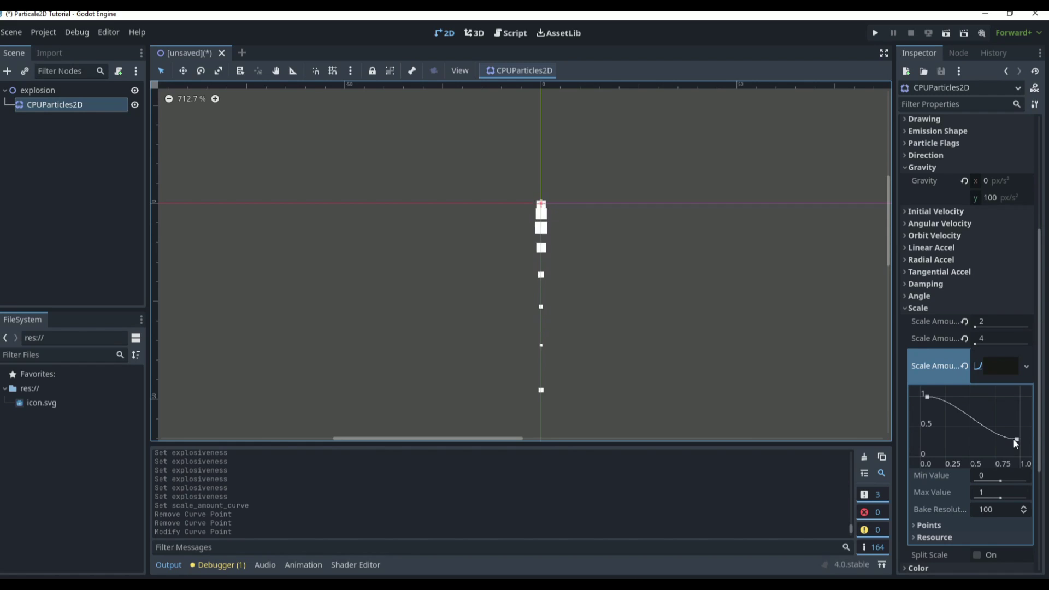
mouse_move(1017, 439)
mouse_down()
mouse_move(1017, 375)
mouse_move(1014, 461)
mouse_move(1018, 448)
mouse_up()
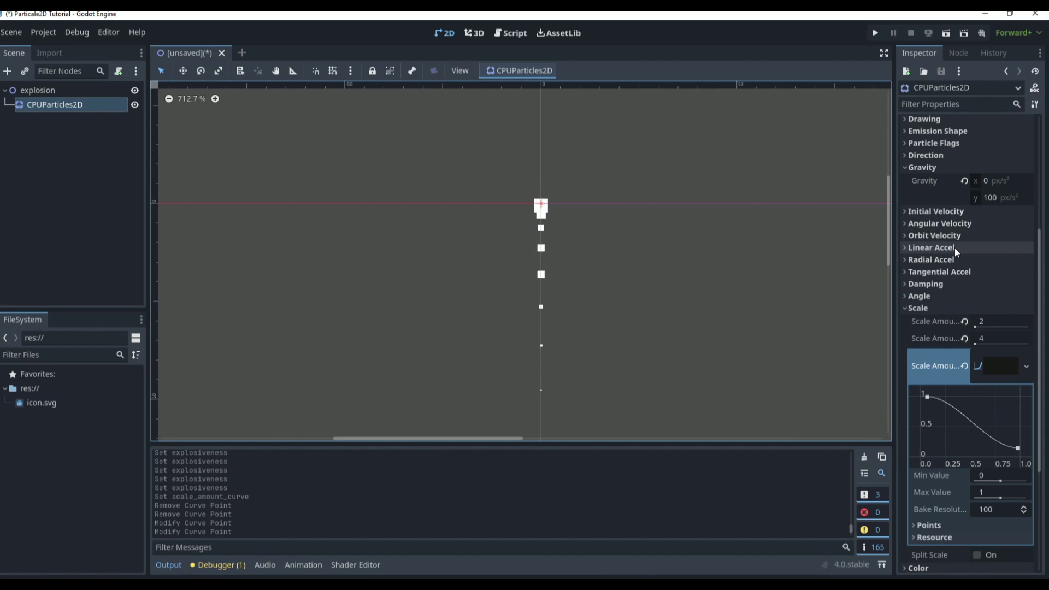
- Set the particles' vertical gravity to 0 and raise the explosiveness to 1
click(1007, 195)
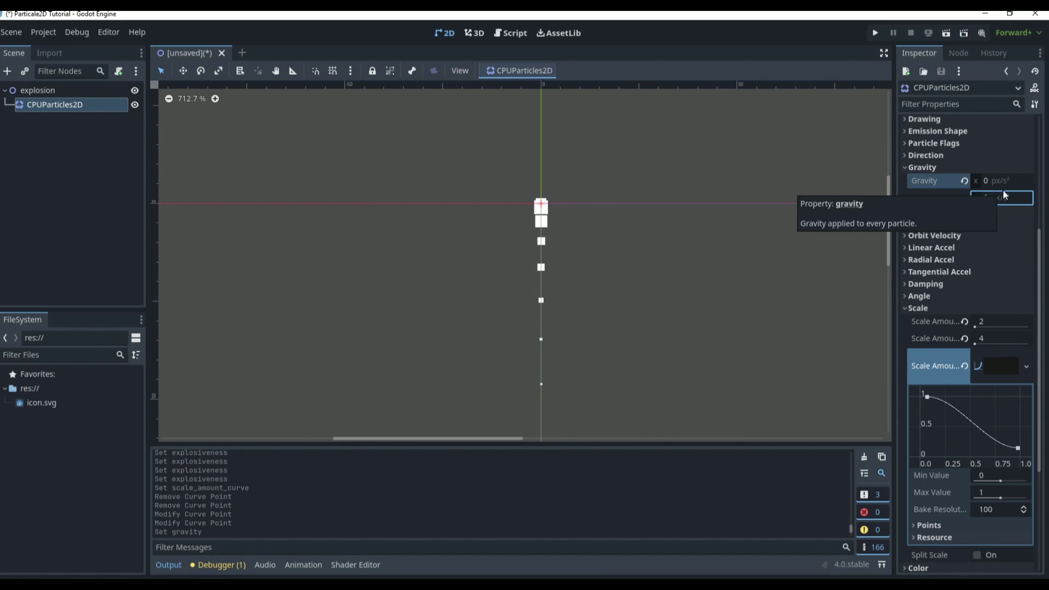
text(0)
key(Return)
scroll(1034, 363, up, 5)
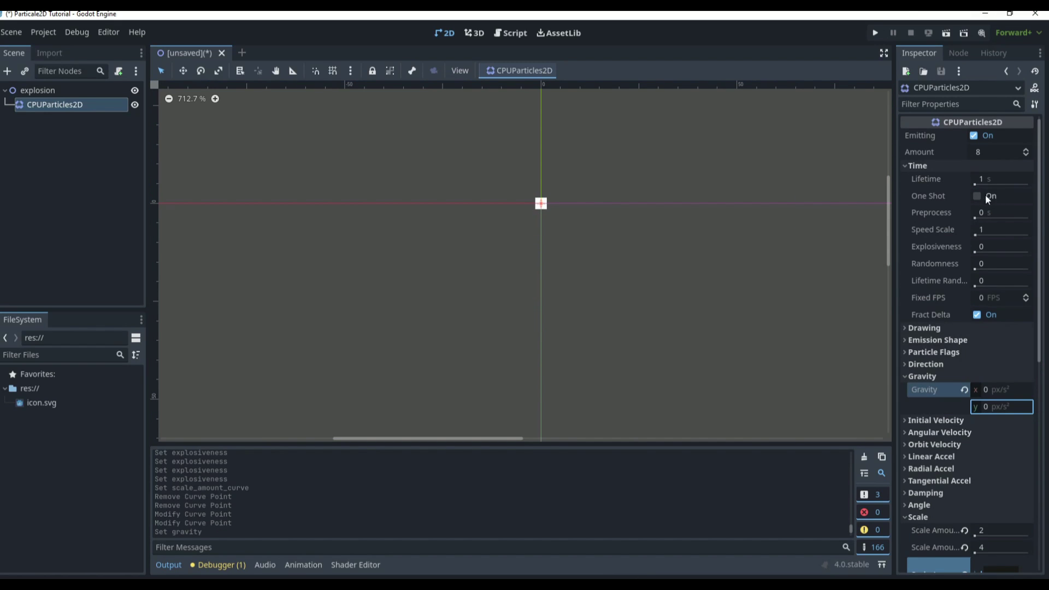
drag(979, 249, 1029, 252)
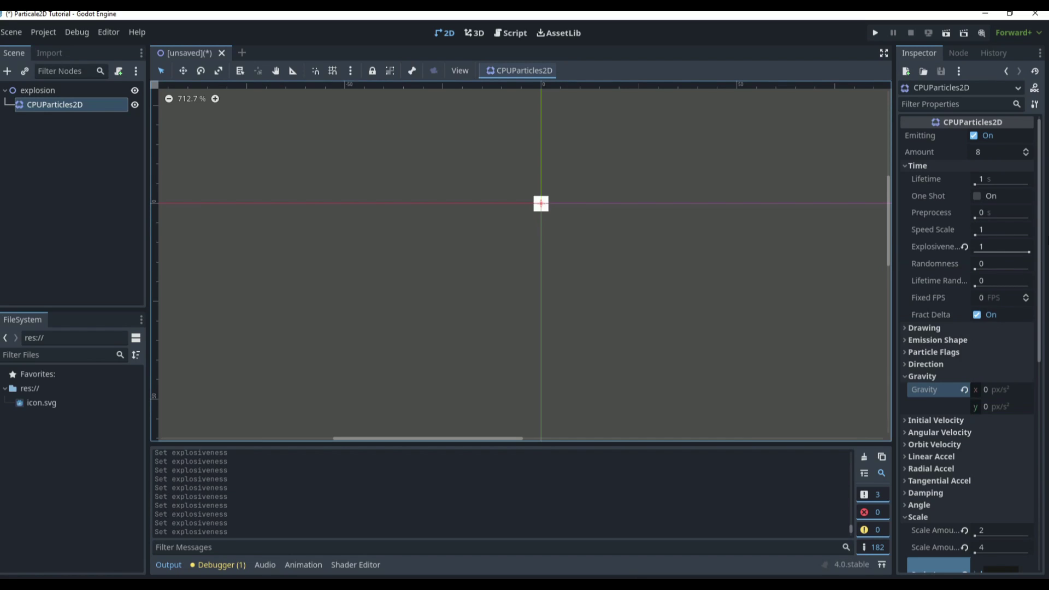
scroll(1015, 352, down, 4)
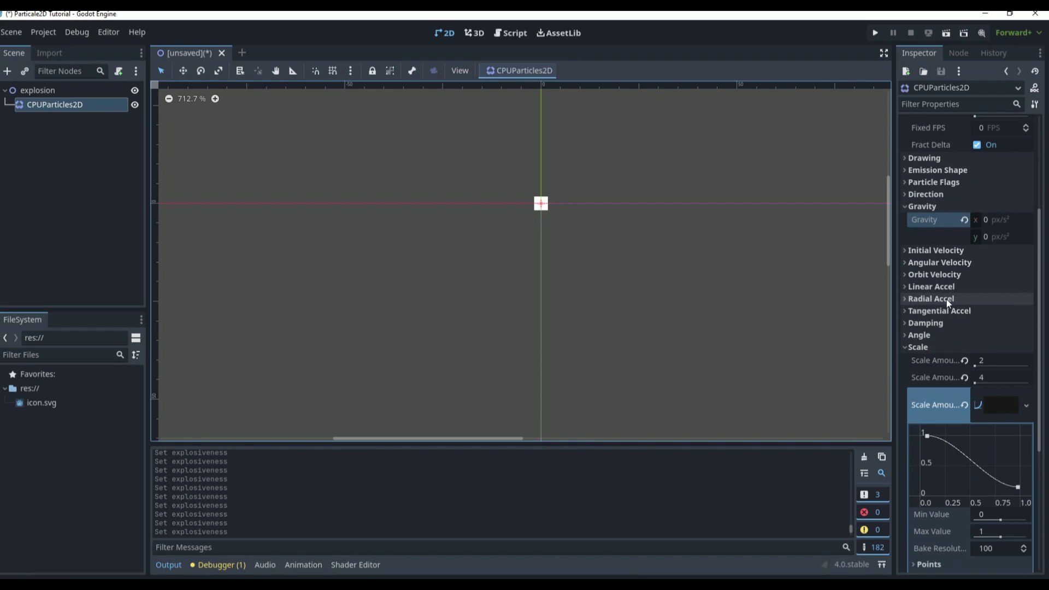
- Set the particles' direction spread to 180 and their minimum initial velocity to 50 px/s
click(941, 194)
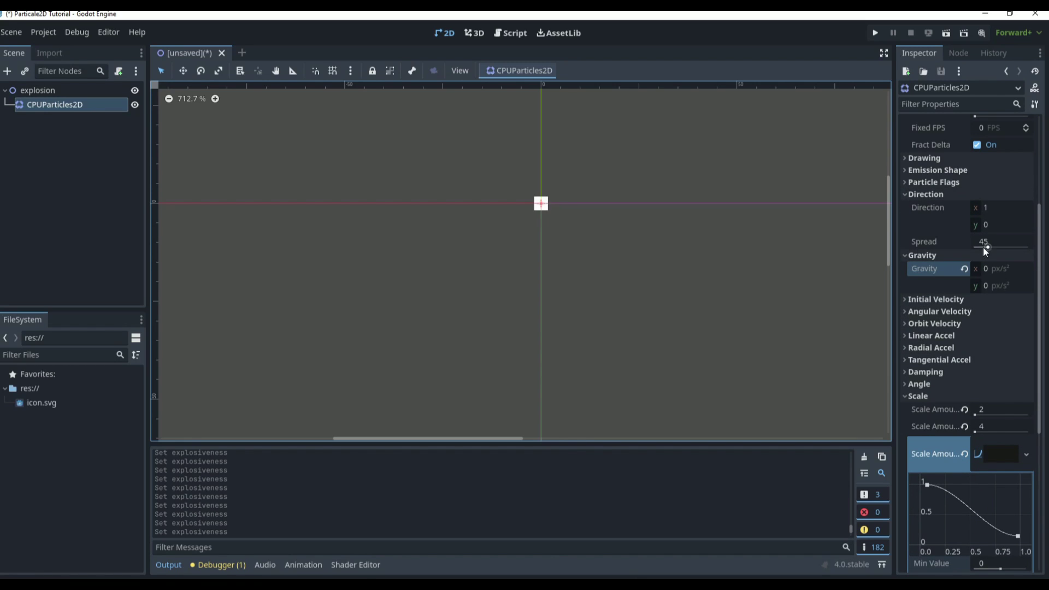
drag(985, 247, 1029, 247)
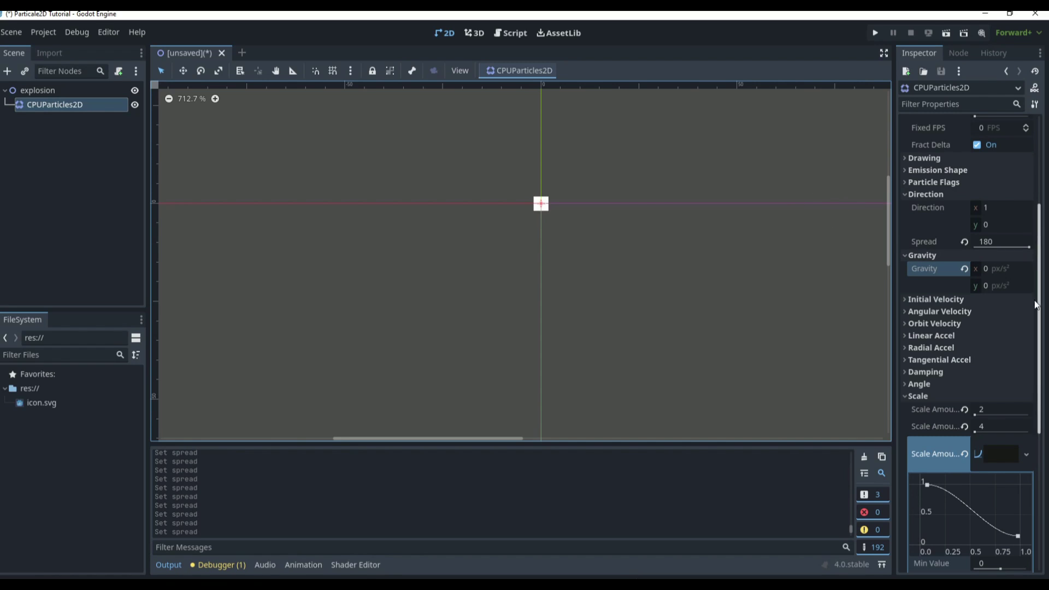
scroll(975, 363, down, 5)
scroll(920, 375, up, 3)
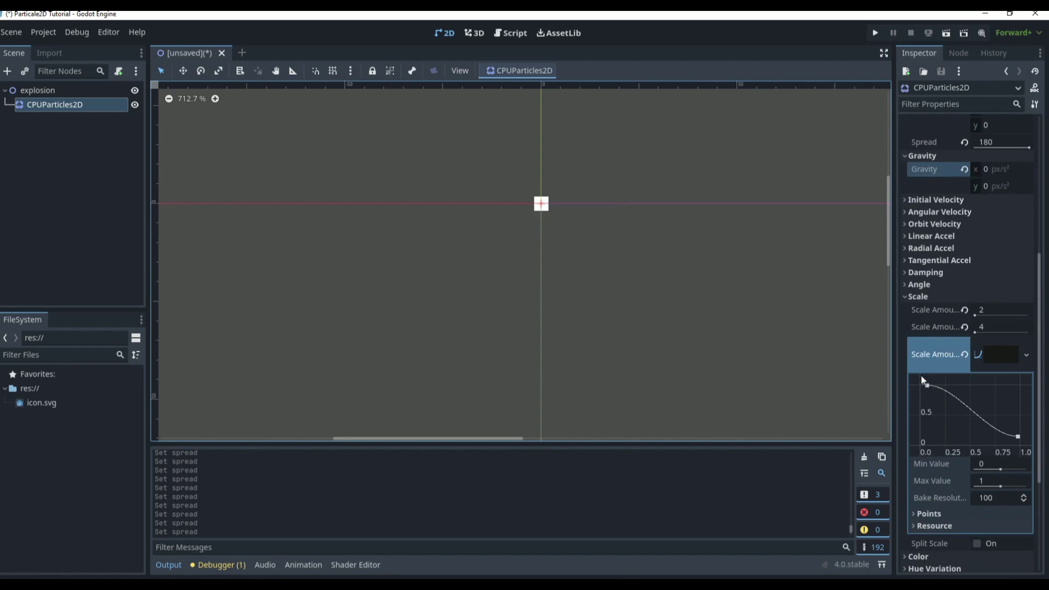
click(936, 200)
click(1005, 212)
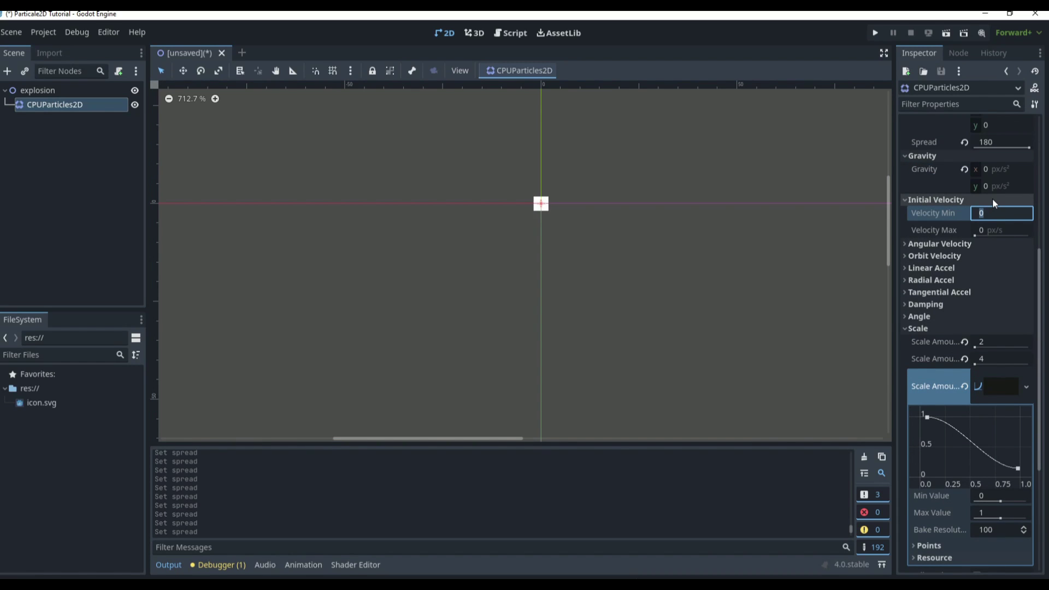
text(50)
key(Return)
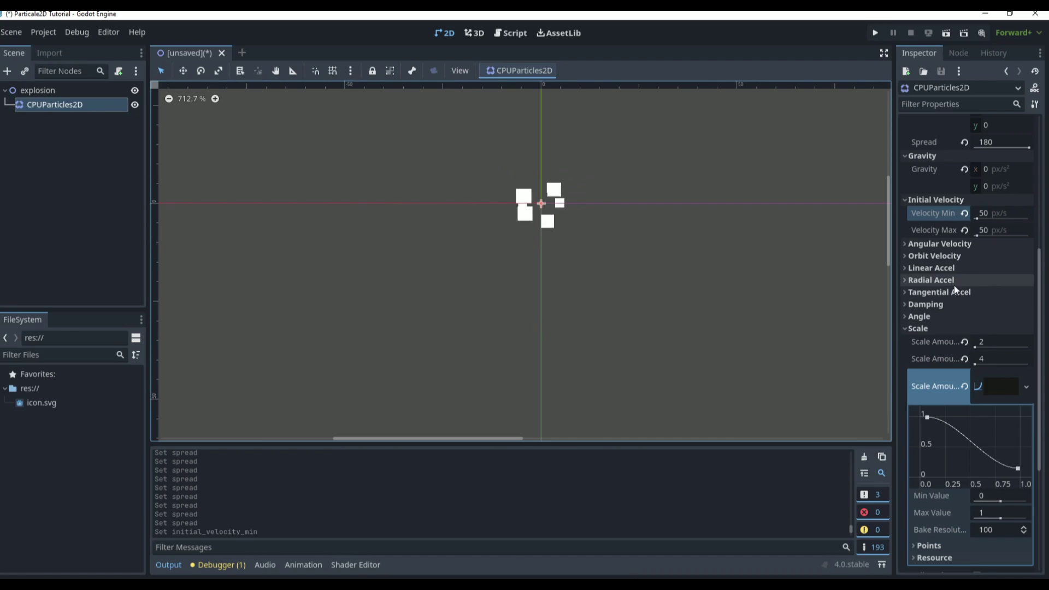
- Set the particles' maximum initial velocity to 100 px/s, keeping the minimum at 50 px/s
mouse_move(983, 230)
mouse_down()
mouse_move(960, 234)
mouse_move(987, 213)
mouse_up()
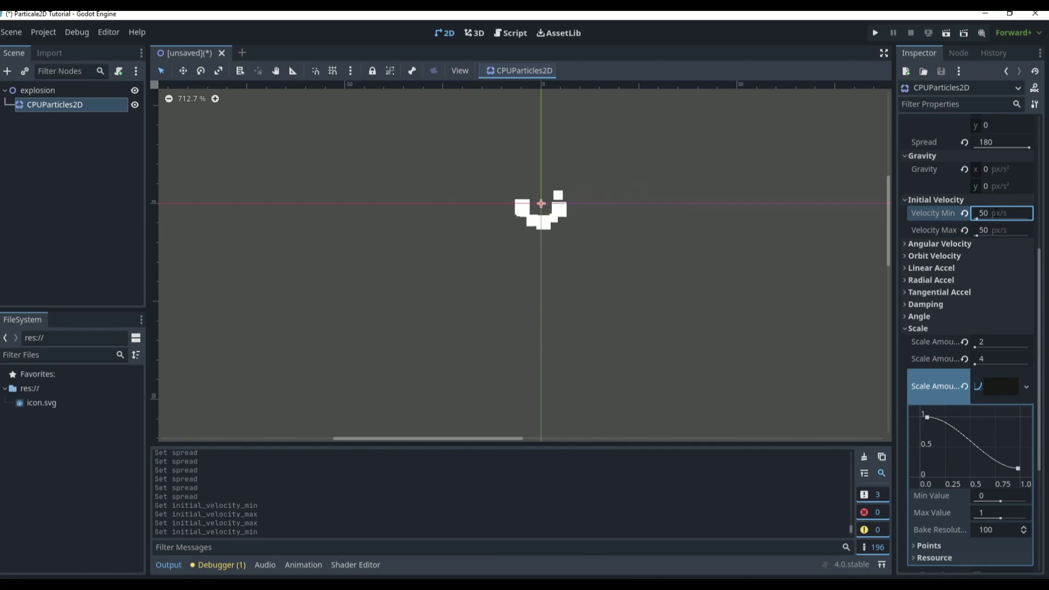
click(1017, 230)
text(100)
key(Return)
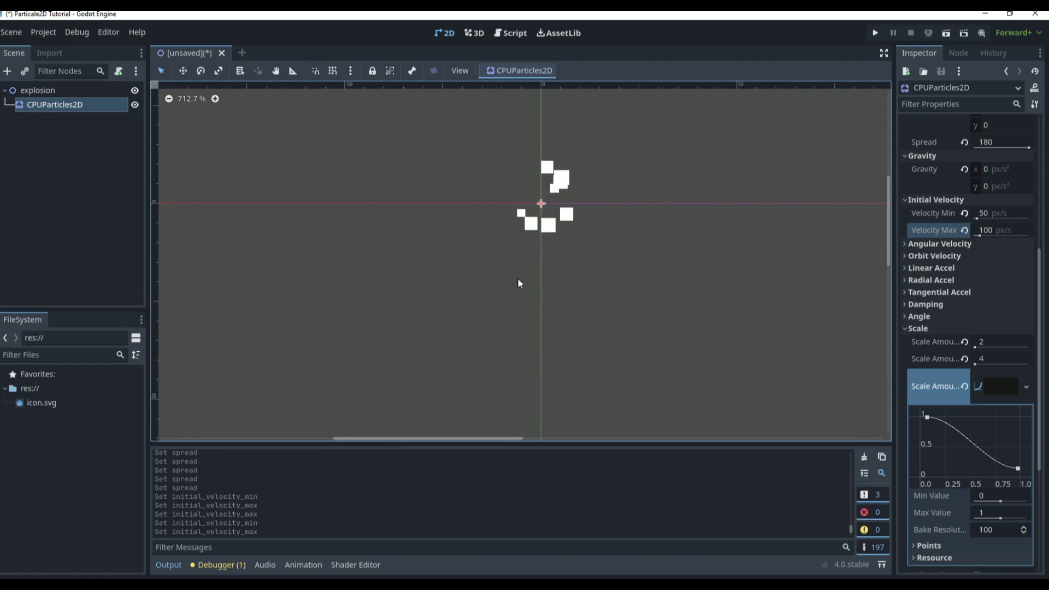
- Set the particle amount to 60 and the lifetime to 0.5 s
scroll(519, 277, down, 5)
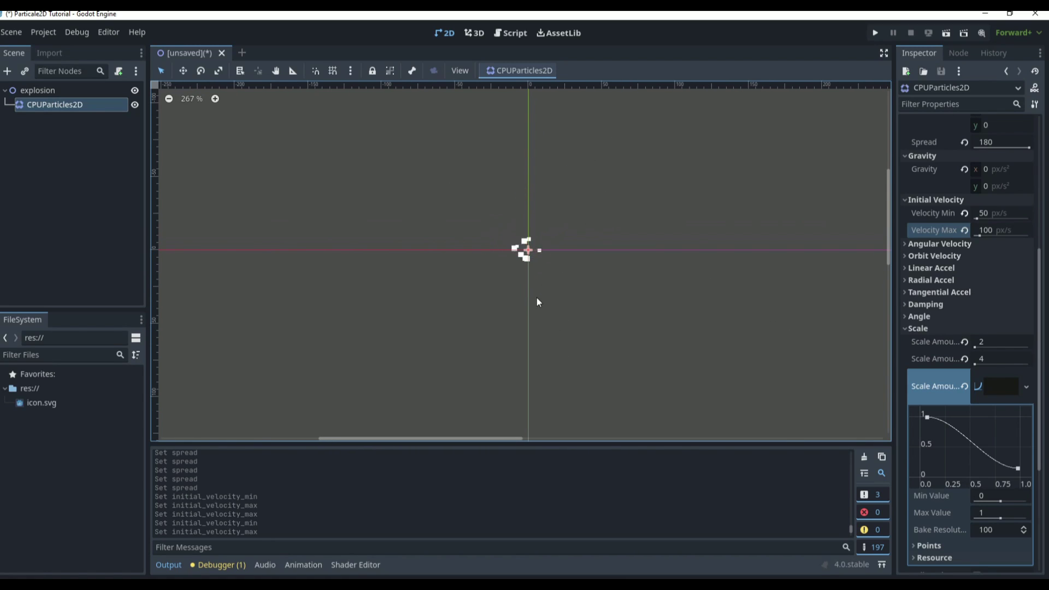
scroll(985, 232, up, 5)
click(992, 153)
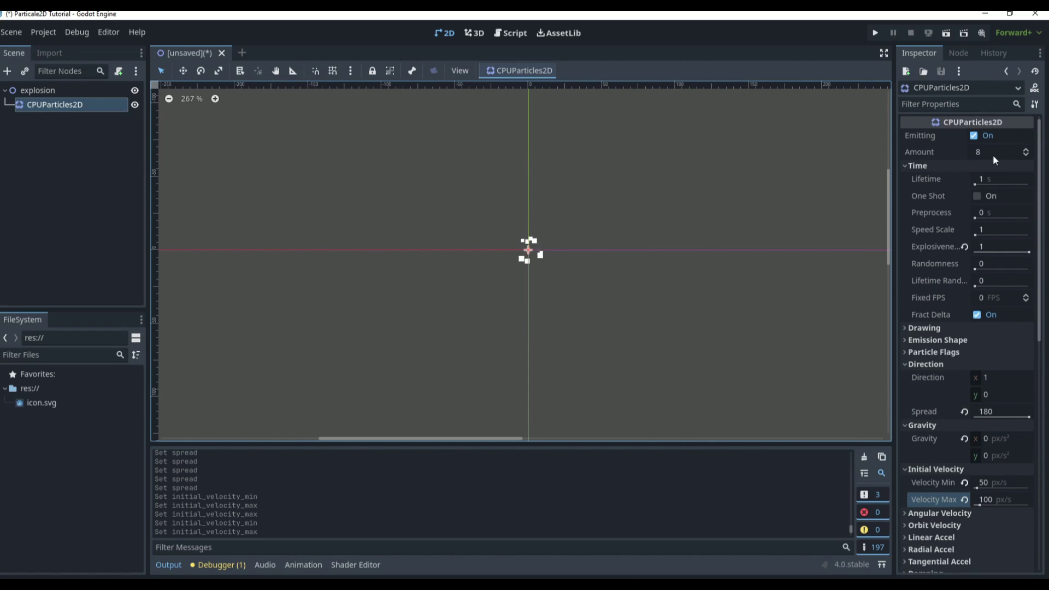
text(60)
key(Return)
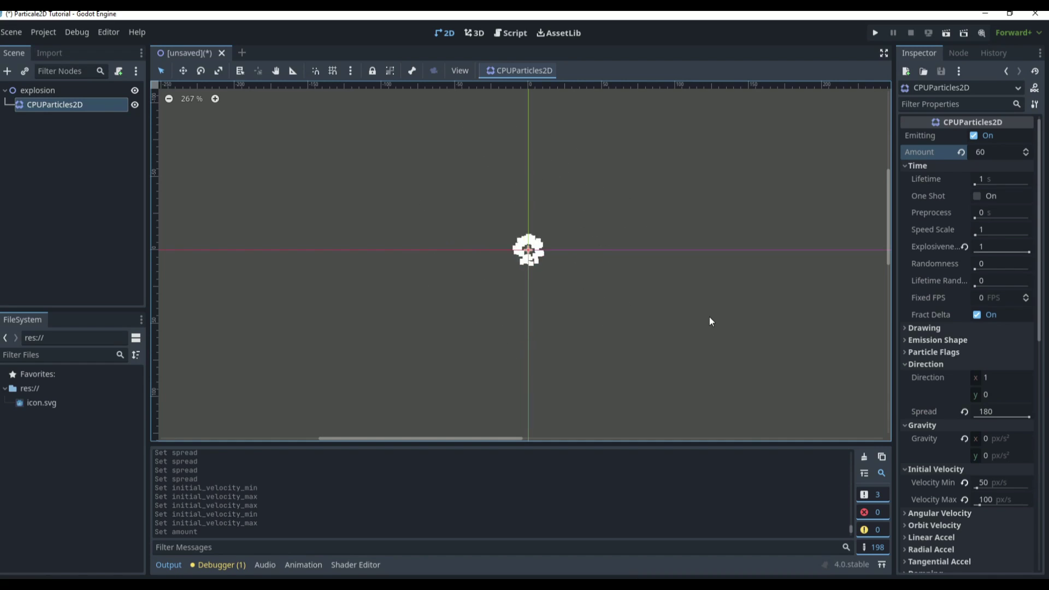
click(983, 178)
text(0.5)
key(Return)
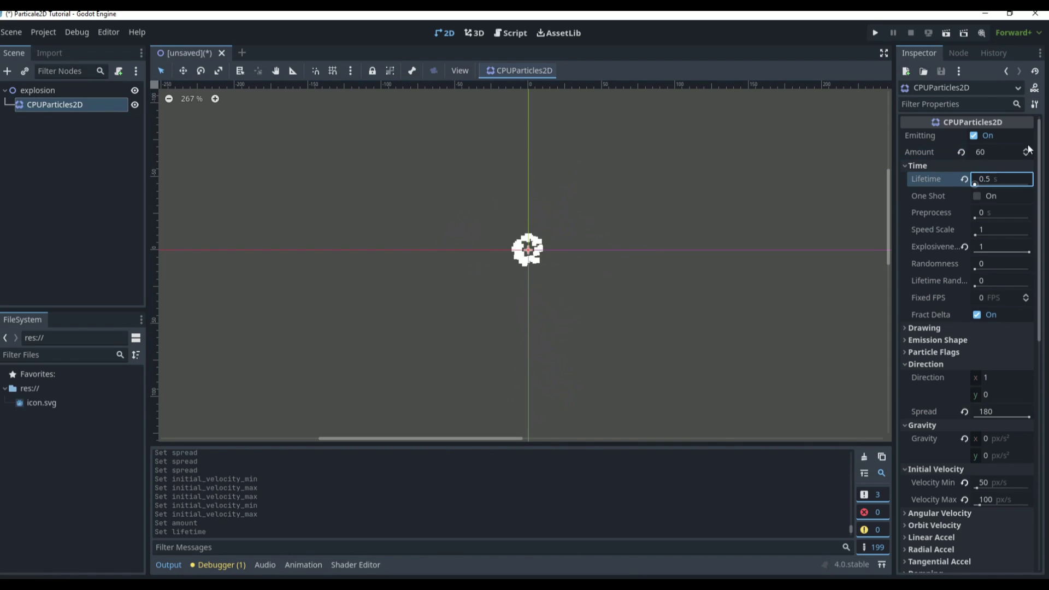
- Try a particle amount of 80
scroll(570, 240, up, 5)
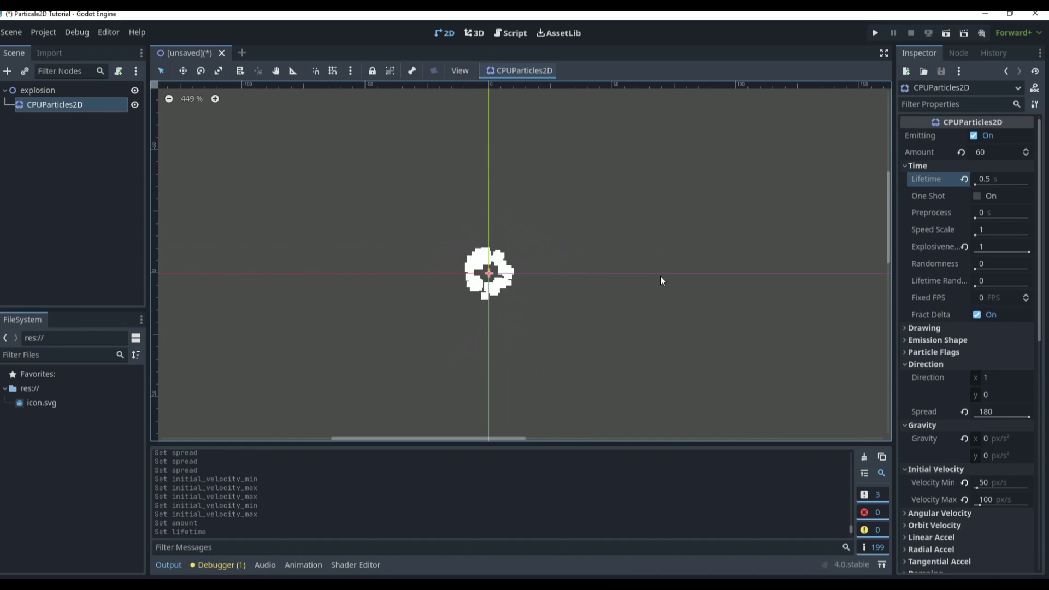
click(1002, 152)
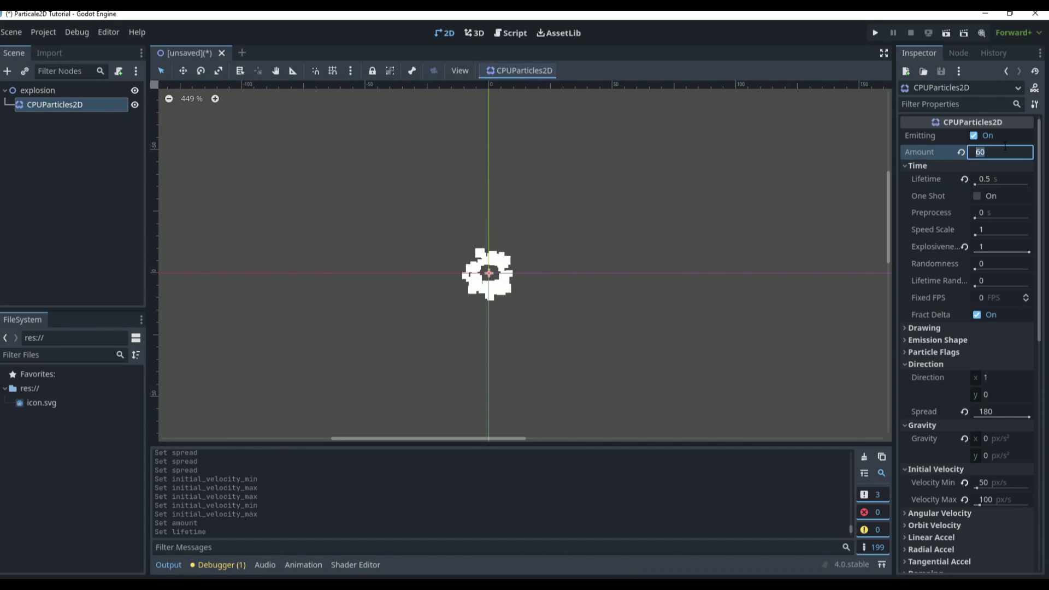
text(80)
key(Return)
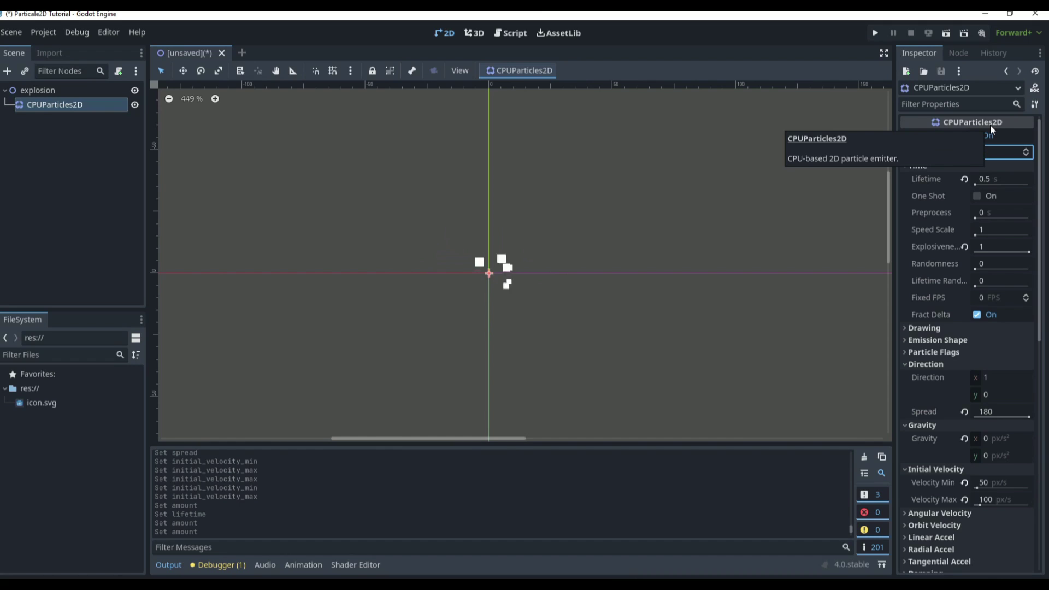
- Set the particle amount back to 60
click(988, 153)
text(6)
key(Return)
click(985, 162)
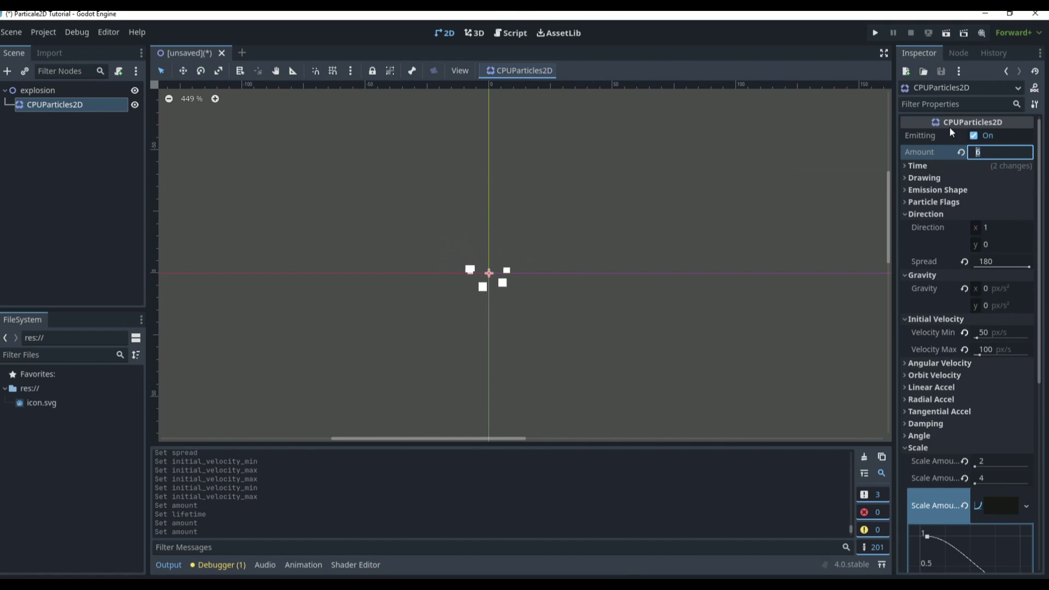
text(0)
key(Return)
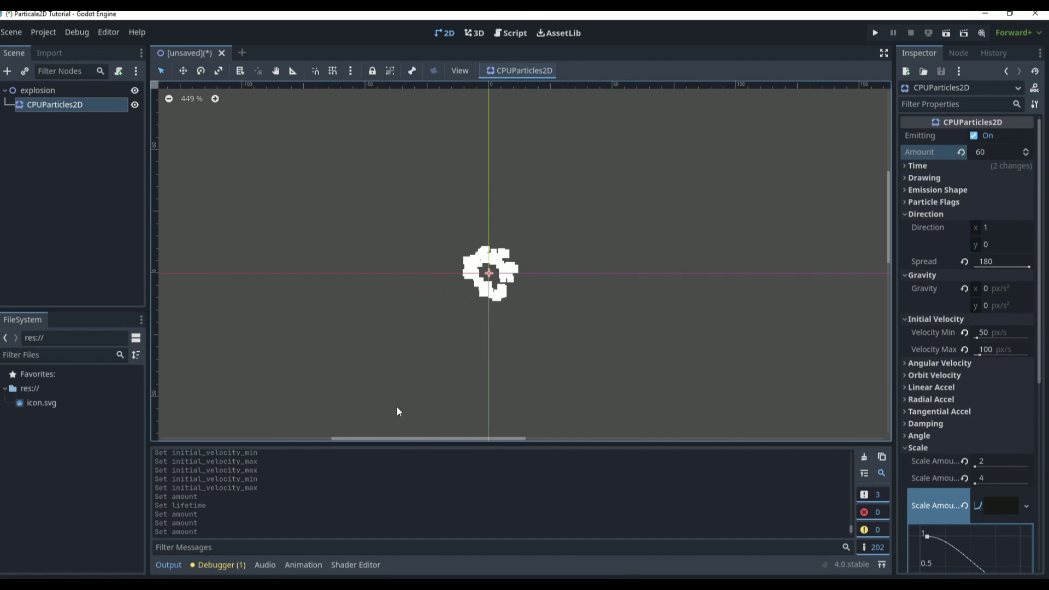
- Attach a new GDScript file explosion.gd with the default template to the explosion node
click(117, 91)
click(119, 72)
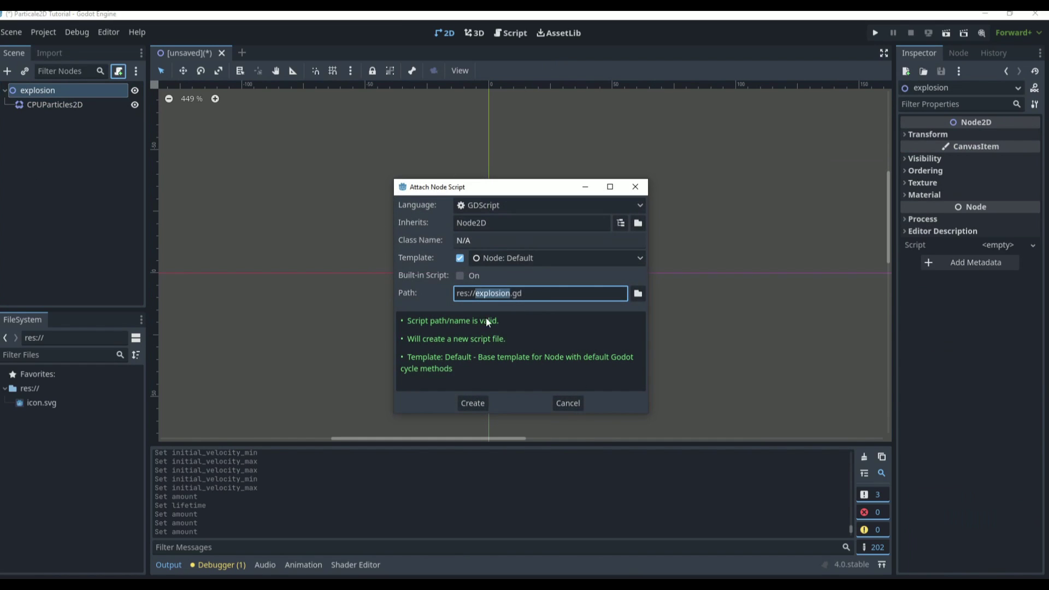
click(474, 402)
- Replace pass in _process with code setting $CPUParticles2D.emitting = true when "ui_accept" is just pressed, and save the scene as explosion.tscn
triple_click(299, 215)
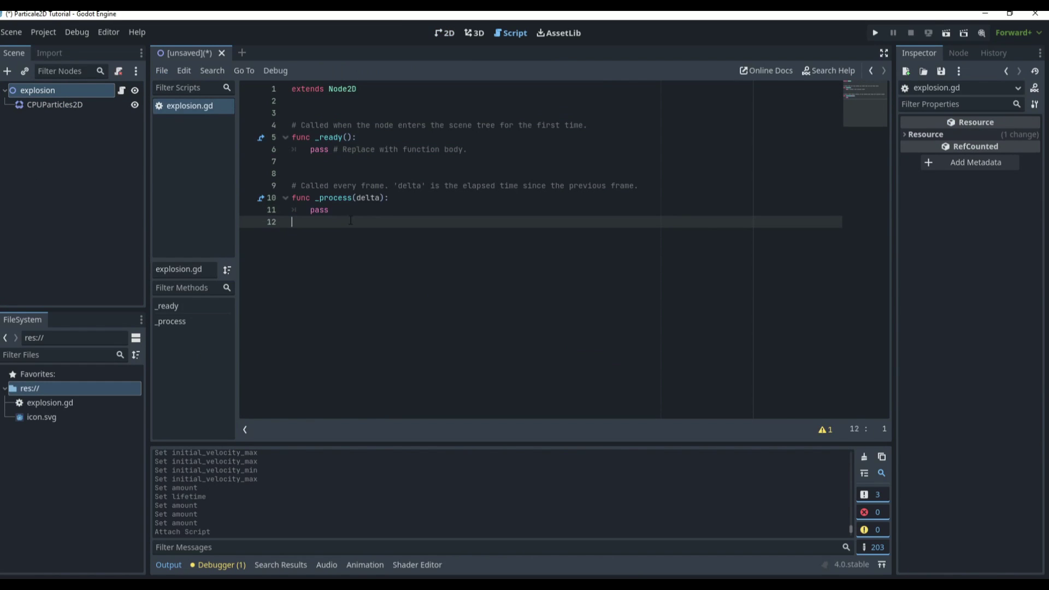
drag(329, 210, 311, 210)
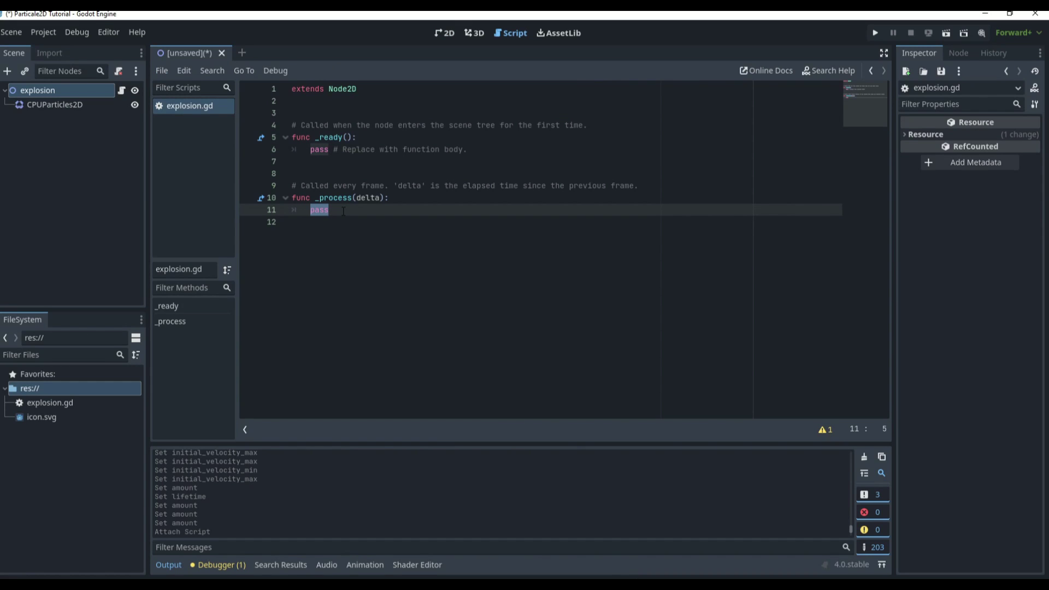
text(if Input)
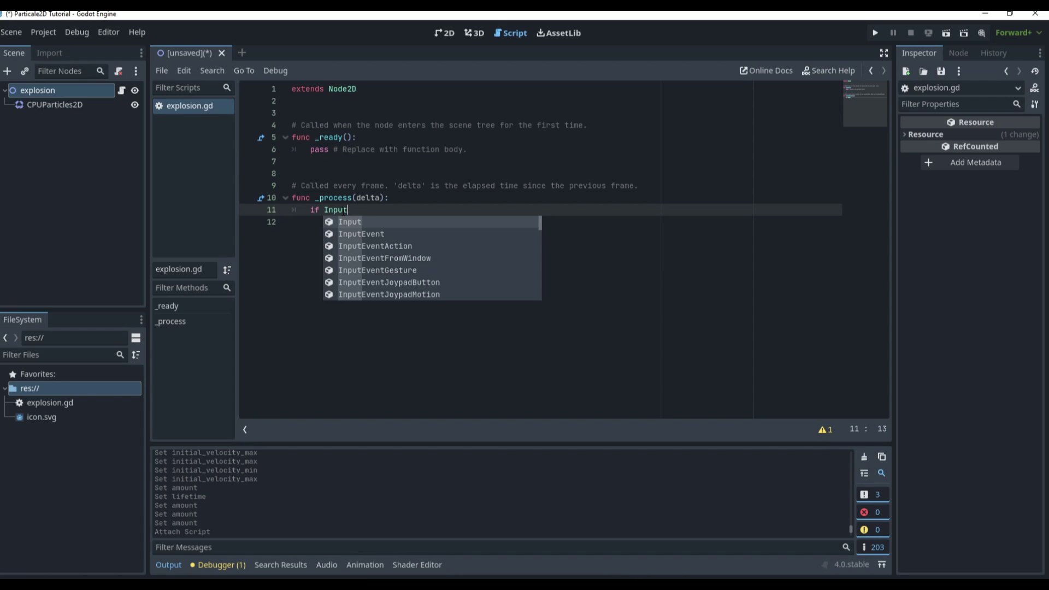
text(.is_action)
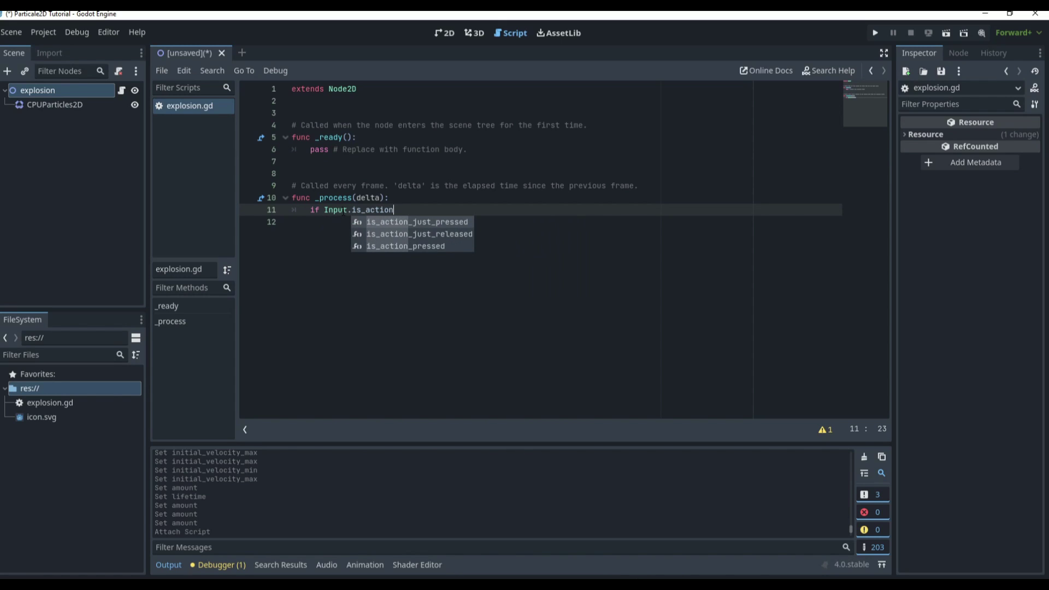
key(Return)
key(Return)
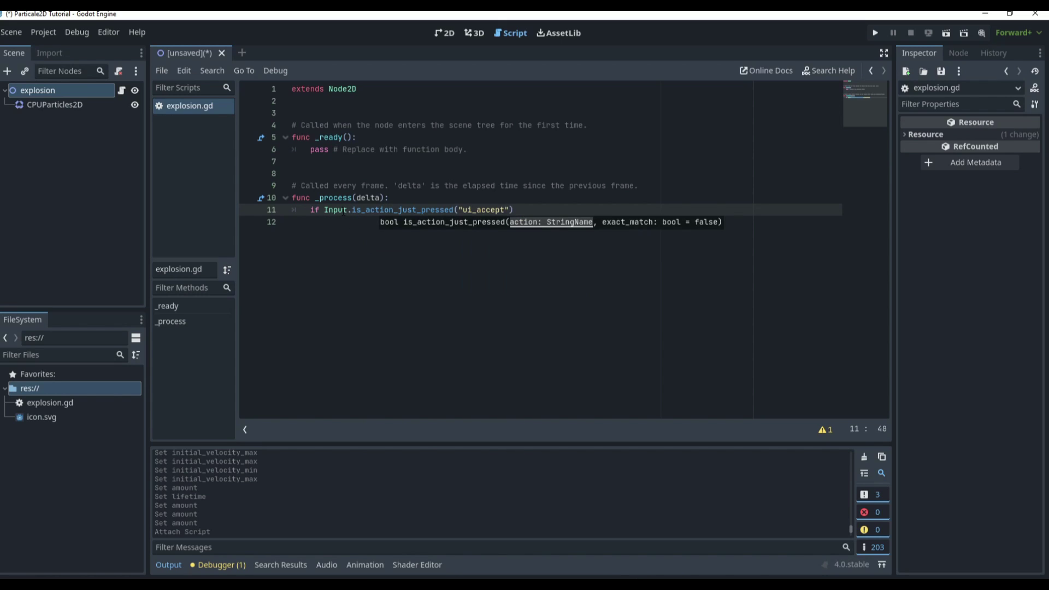
key(Return)
text($CPUParticles2D.emitting = true)
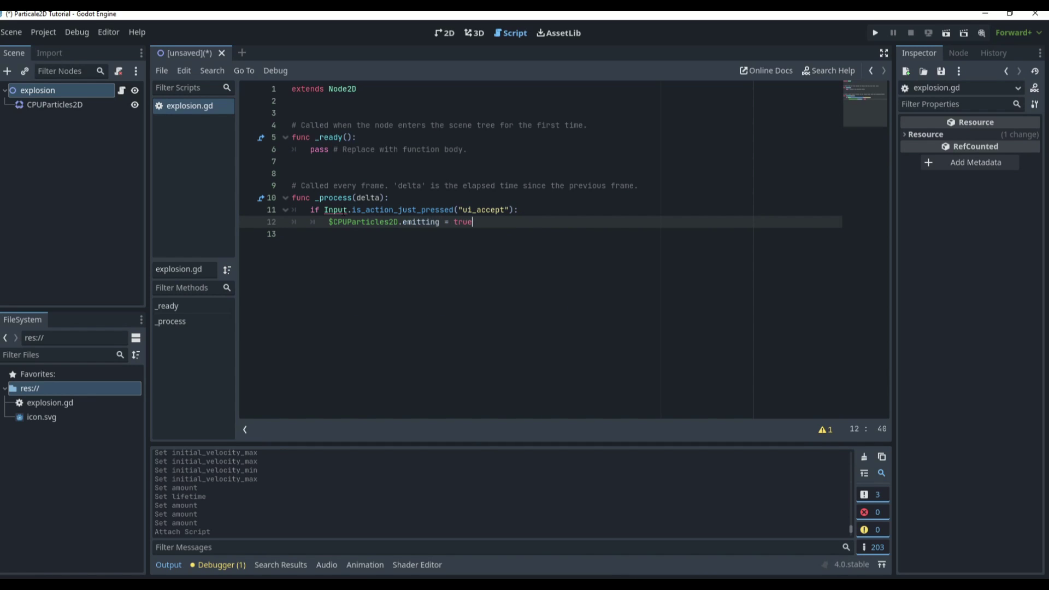
key(ctrl+s)
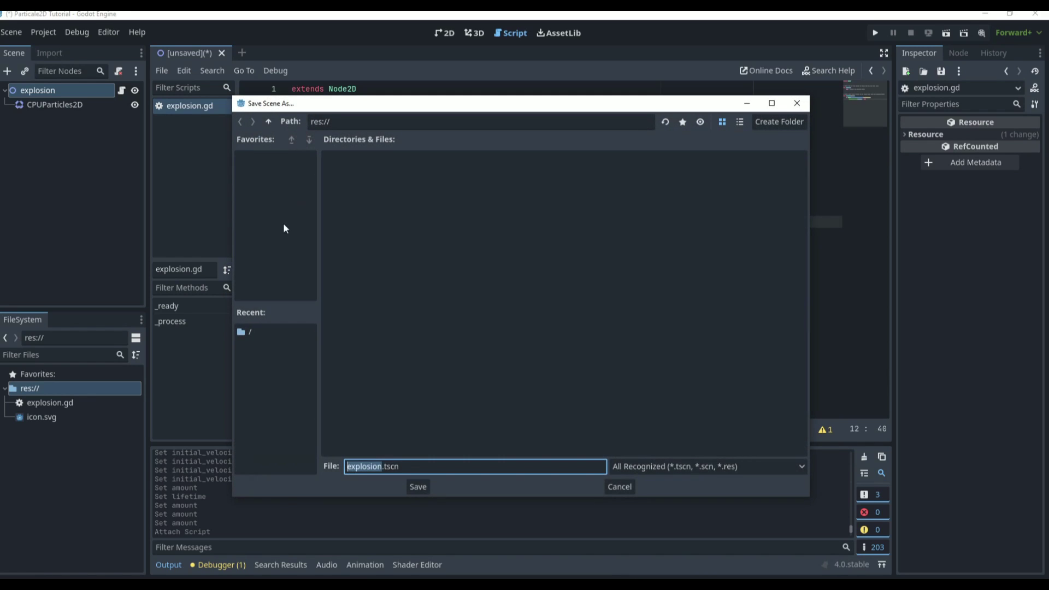
click(424, 486)
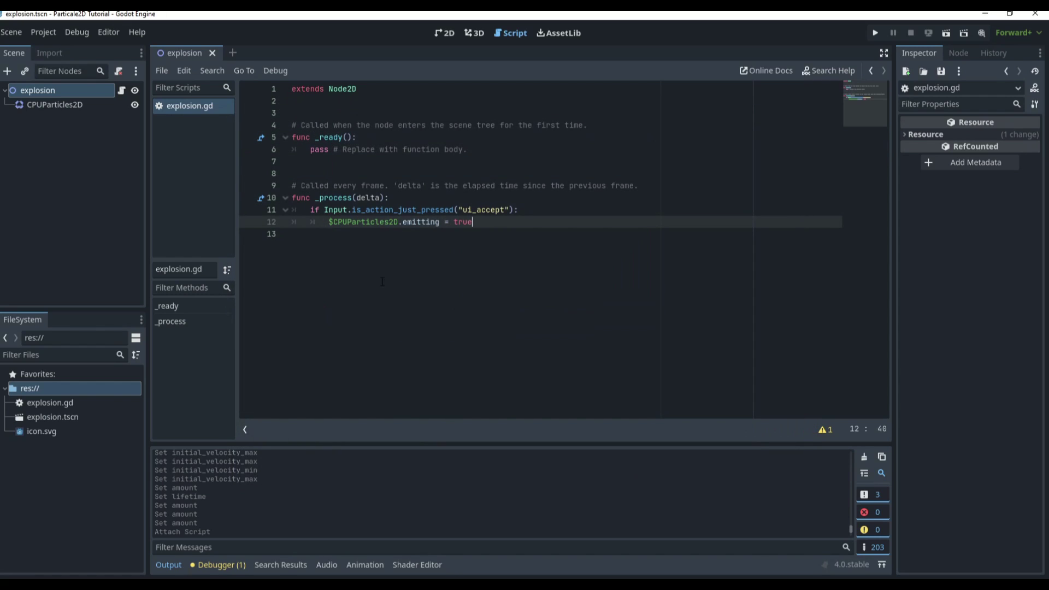
- Enable One Shot in the time settings of the CPUParticles2D node
click(42, 104)
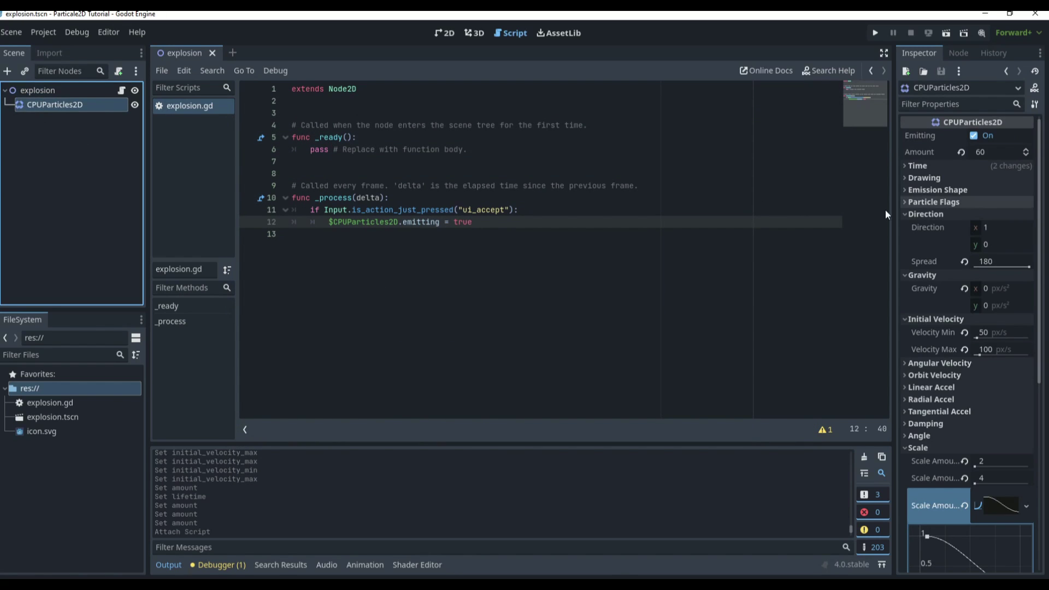
click(964, 168)
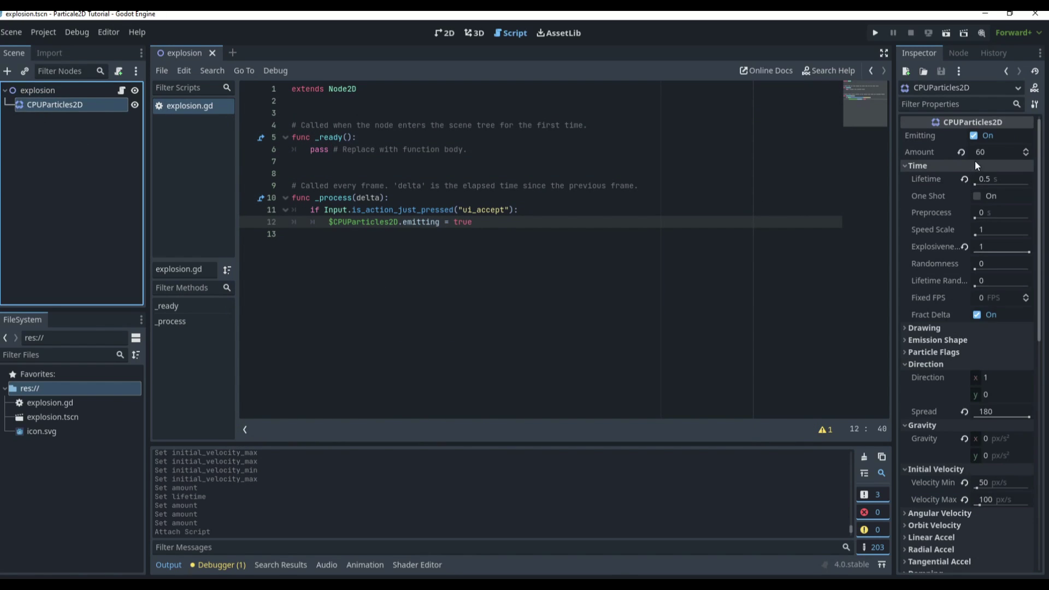
click(978, 195)
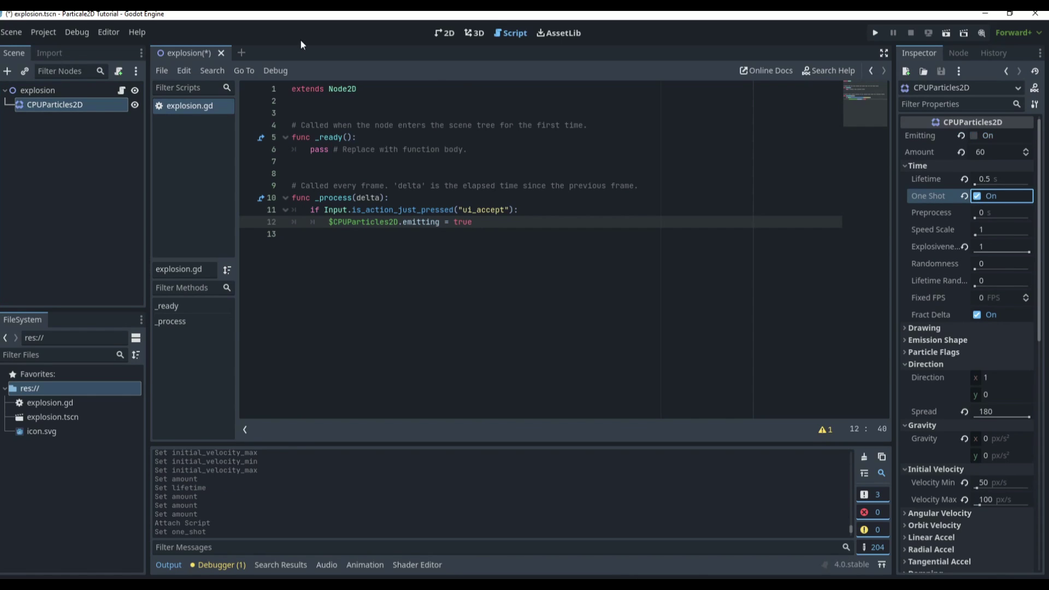
- Preview the emission in the 2D view with One Shot off, and restore One Shot on with emitting off
click(444, 33)
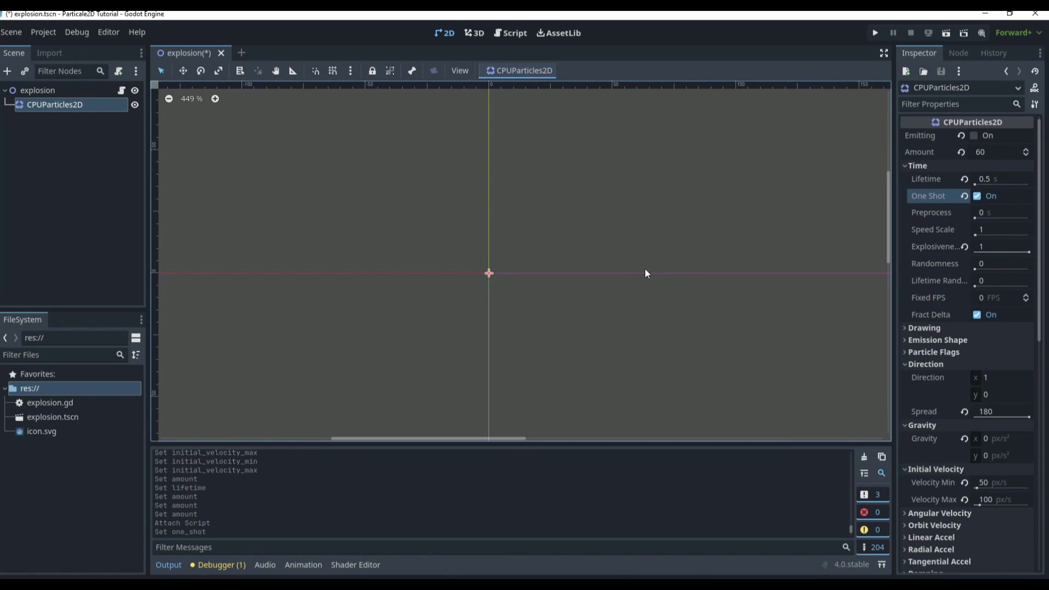
click(974, 136)
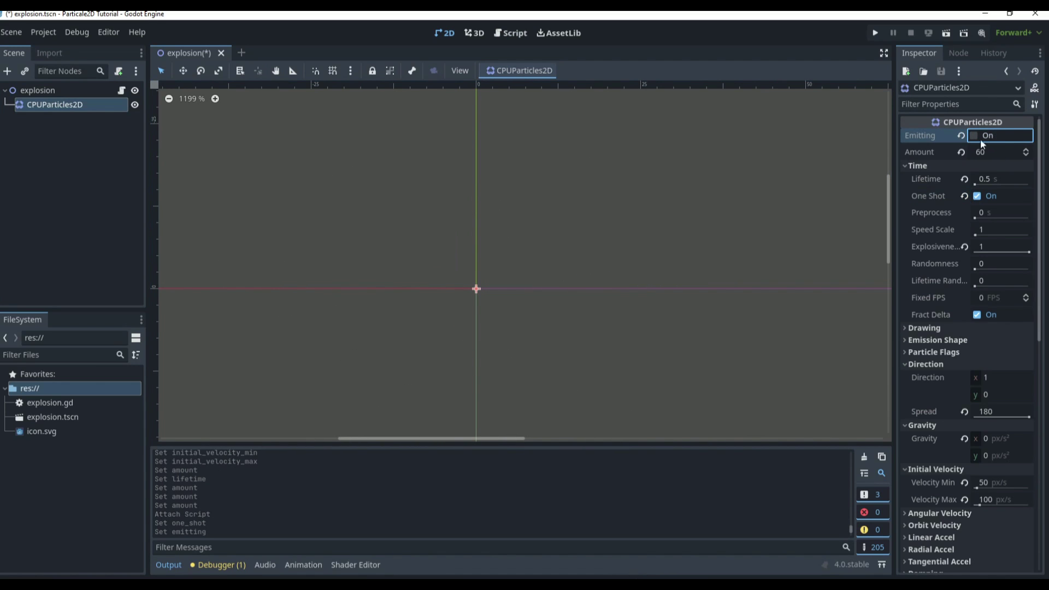
click(977, 197)
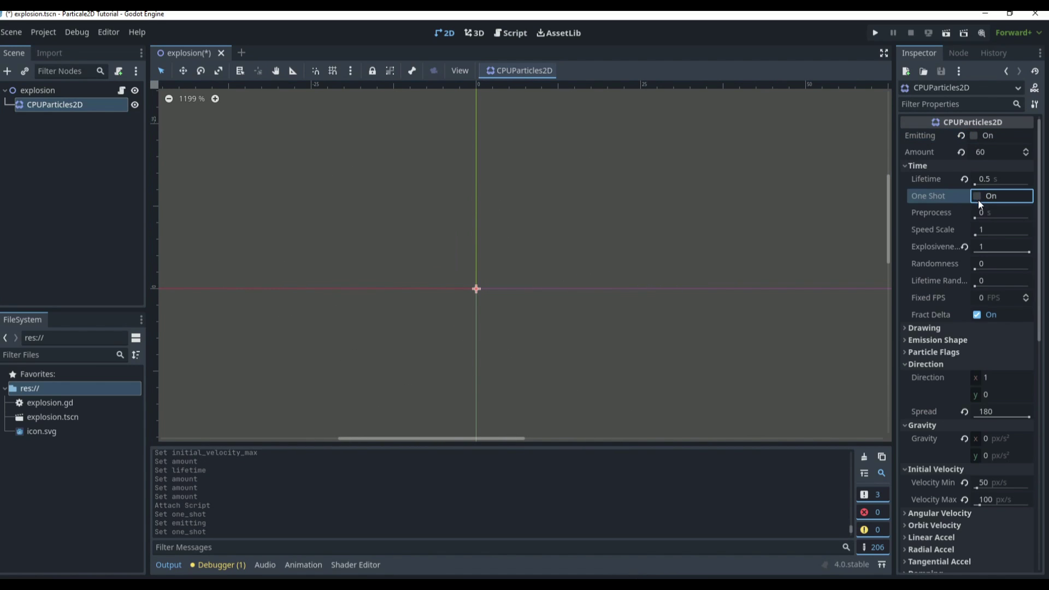
click(974, 136)
scroll(707, 257, down, 3)
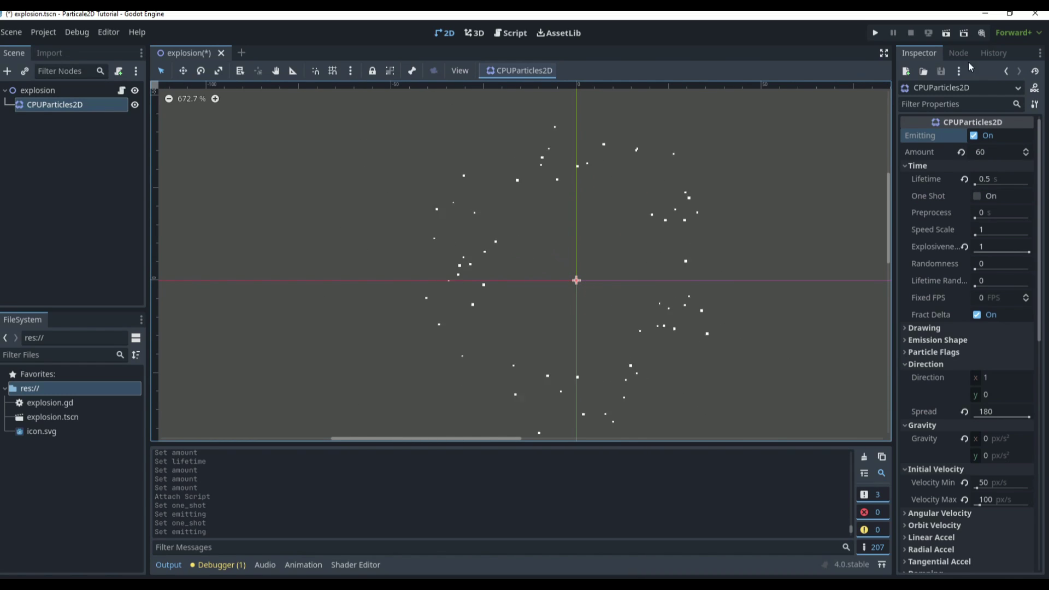
click(974, 136)
click(977, 195)
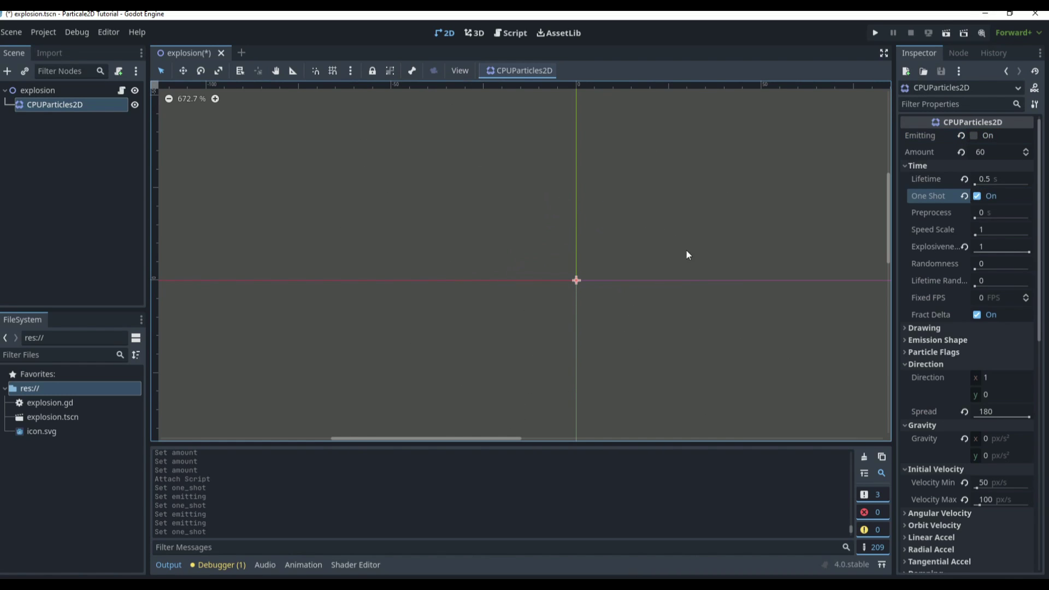
- Save and test-run the explosion scene, closing the game window to end the test
click(698, 237)
key(ctrl+s)
key(F6)
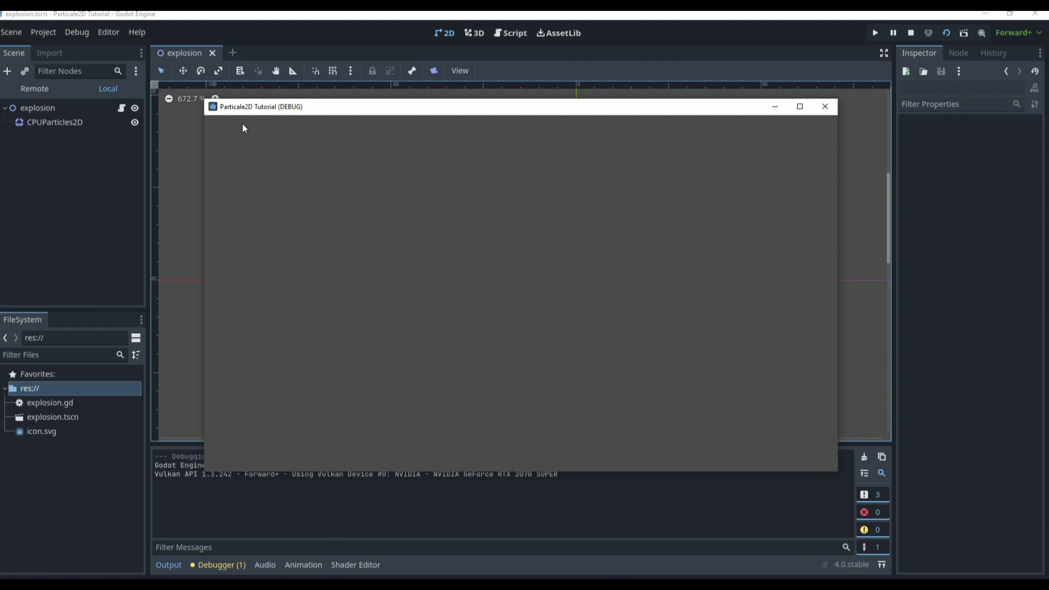
click(825, 106)
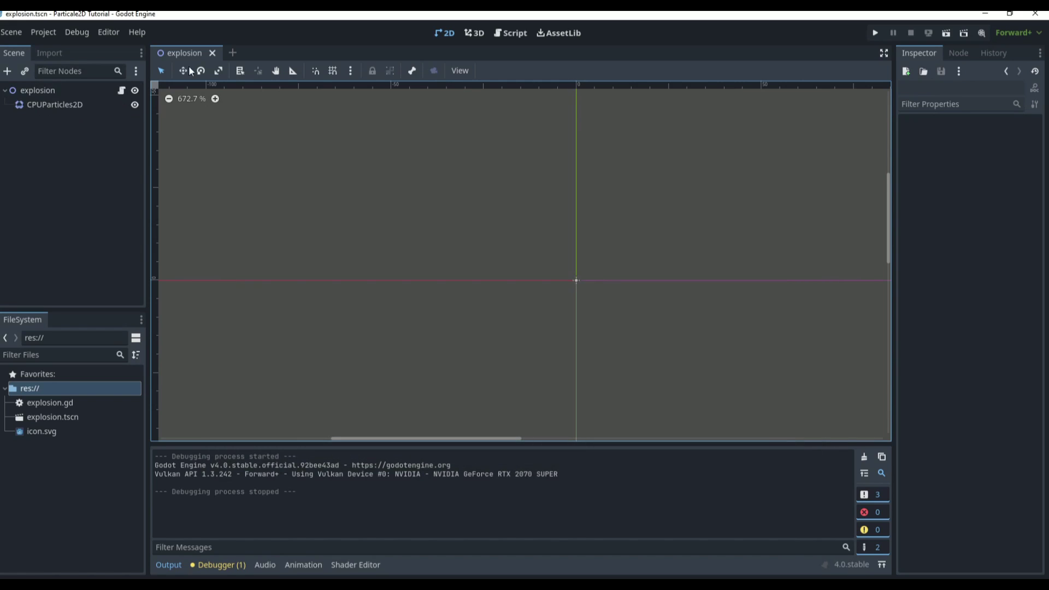
- Add a Camera2D node under the explosion root and set its zoom to 5
click(33, 90)
click(7, 71)
text(cam)
click(432, 486)
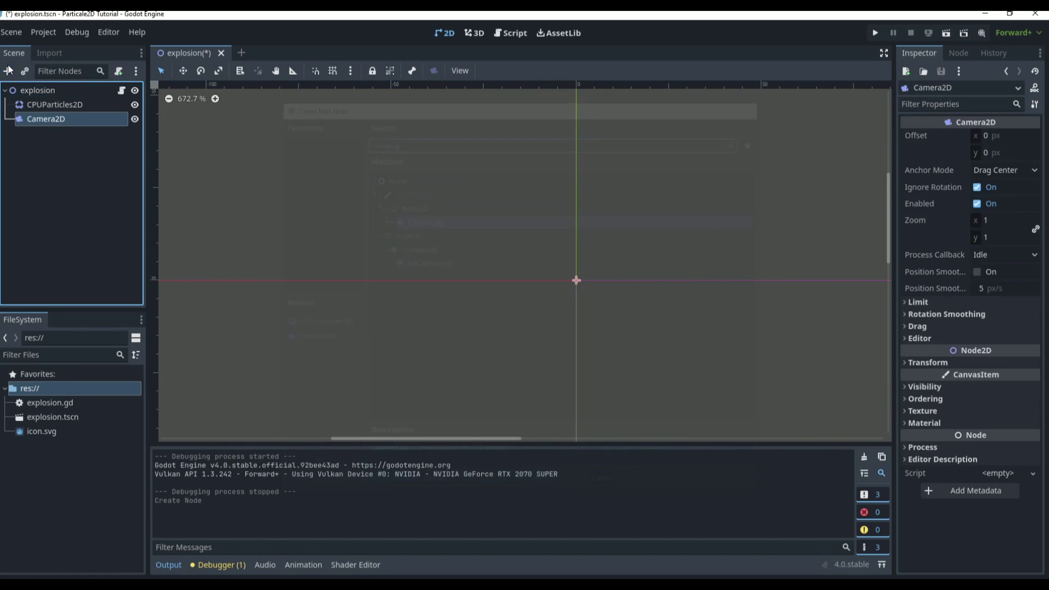
click(982, 220)
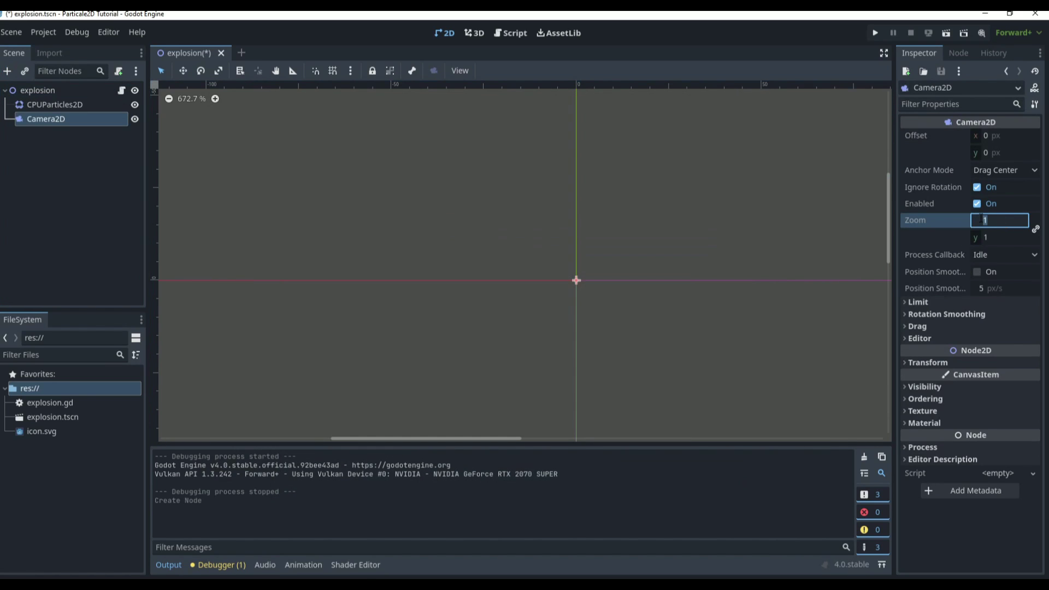
text(5)
- Save the explosion scene and test-run it with the zoomed camera, stopping the game to end the test
click(349, 204)
key(ctrl+s)
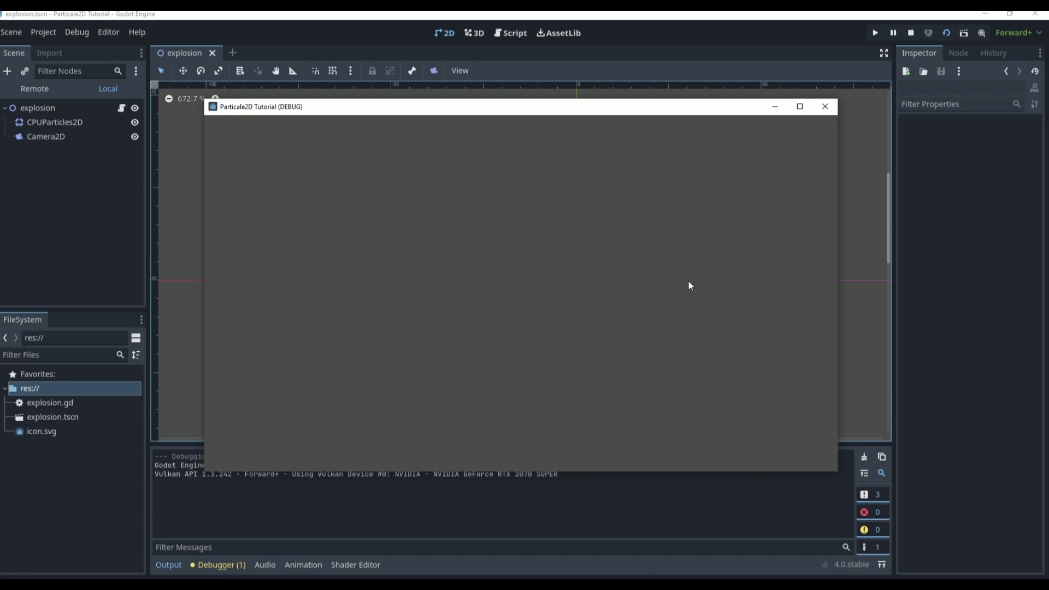
key(F8)
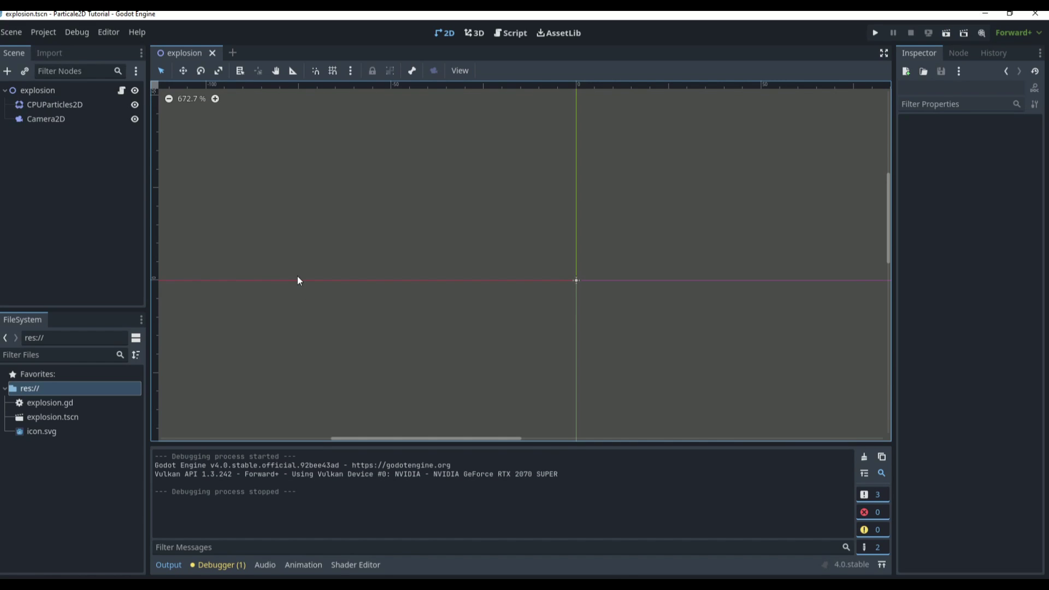
- Create a new 2D scene and rename its root node to fire
click(234, 53)
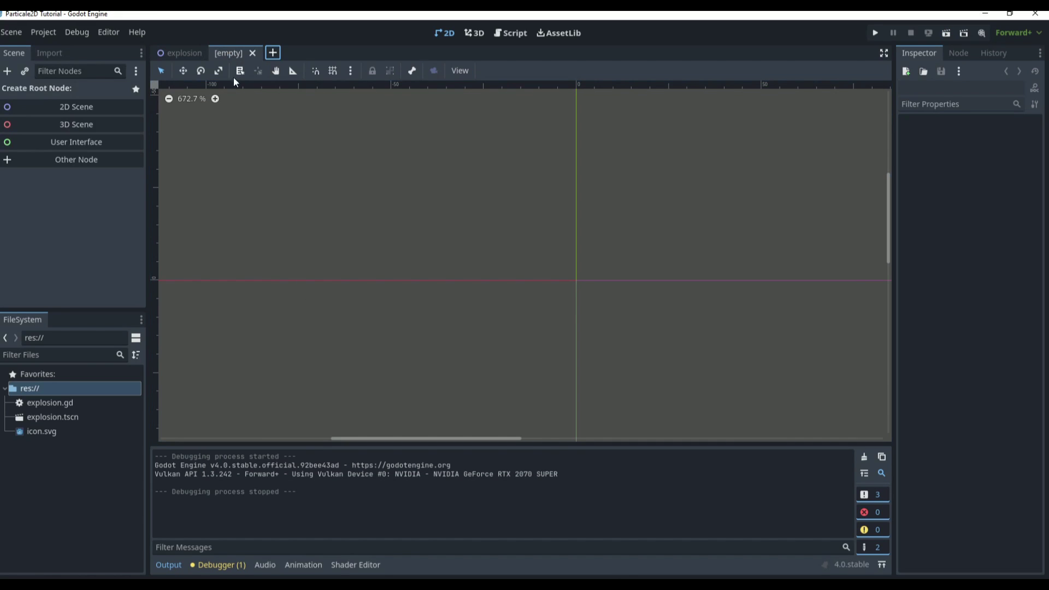
click(85, 104)
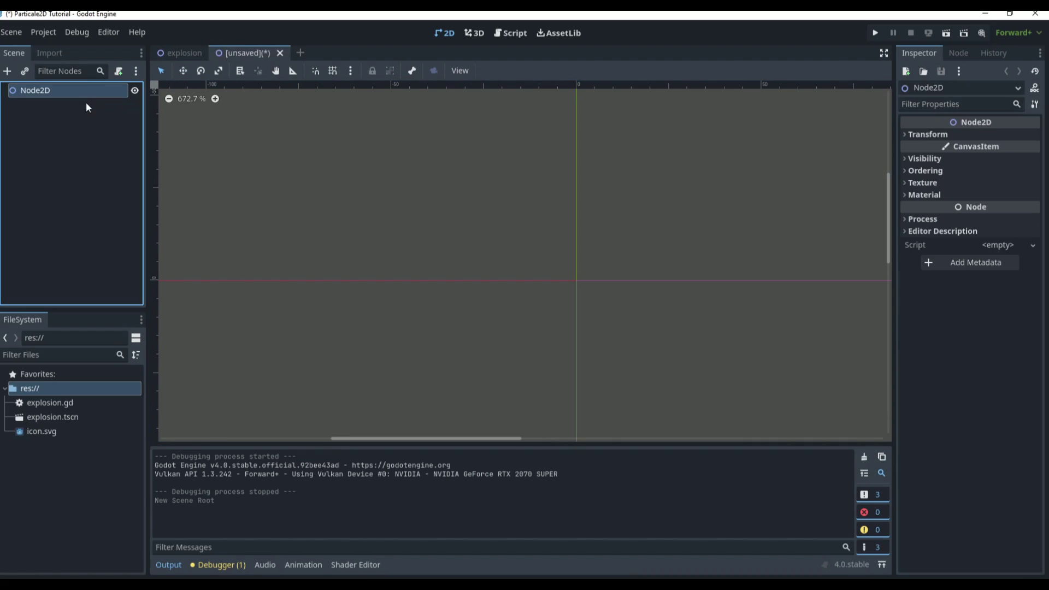
double_click(83, 92)
key(ctrl+a)
text(fire)
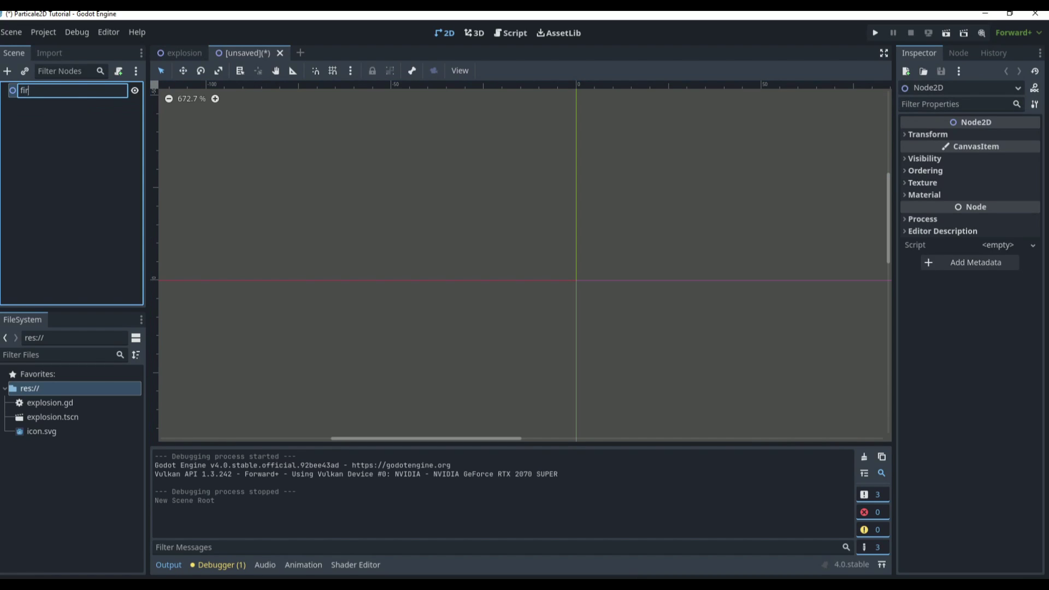
key(Return)
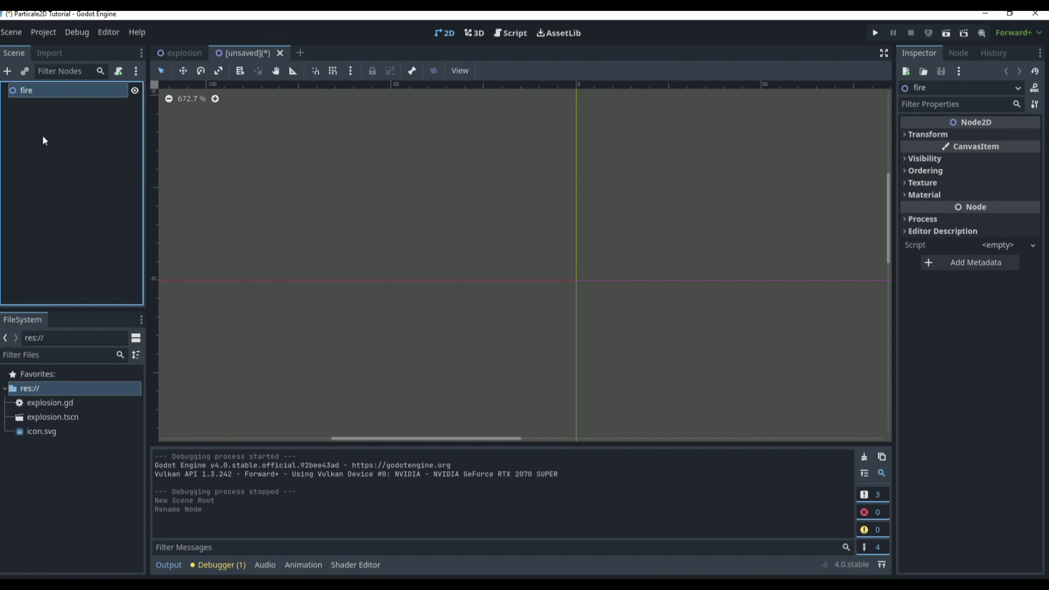
- Add a CPUParticles2D node as a child of the fire root
click(8, 71)
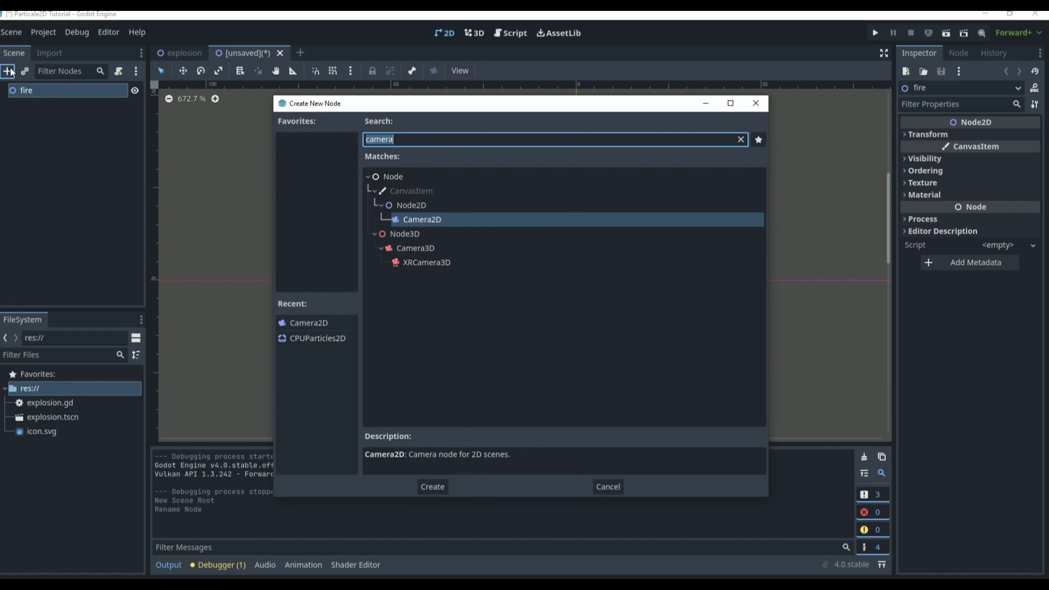
text(par)
key(Up)
key(Up)
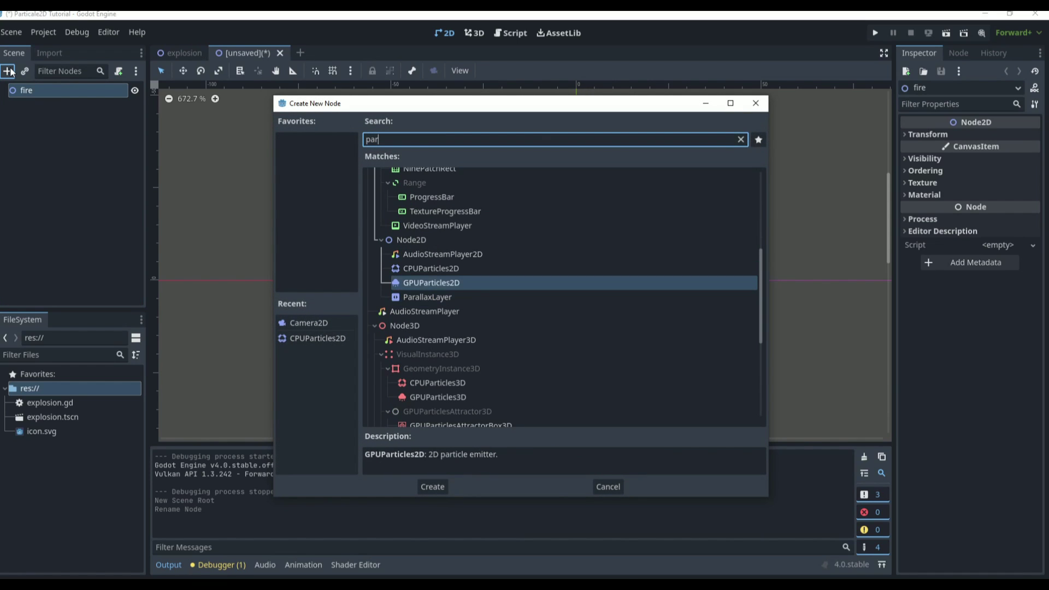
key(Return)
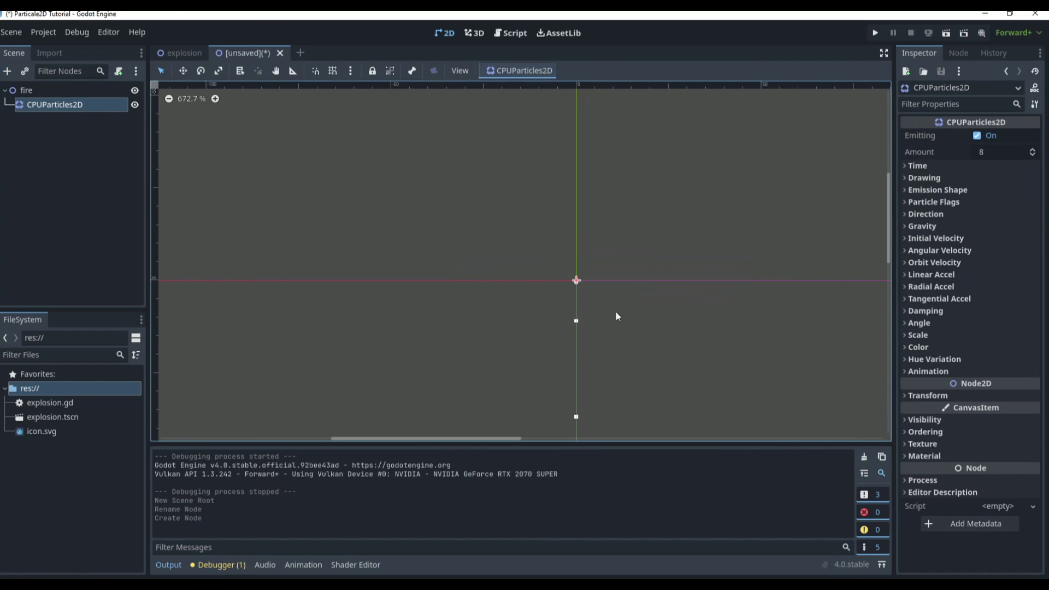
- Set the y gravity of the fire scene's CPUParticles2D to -600 so the particles rise
scroll(634, 362, up, 4)
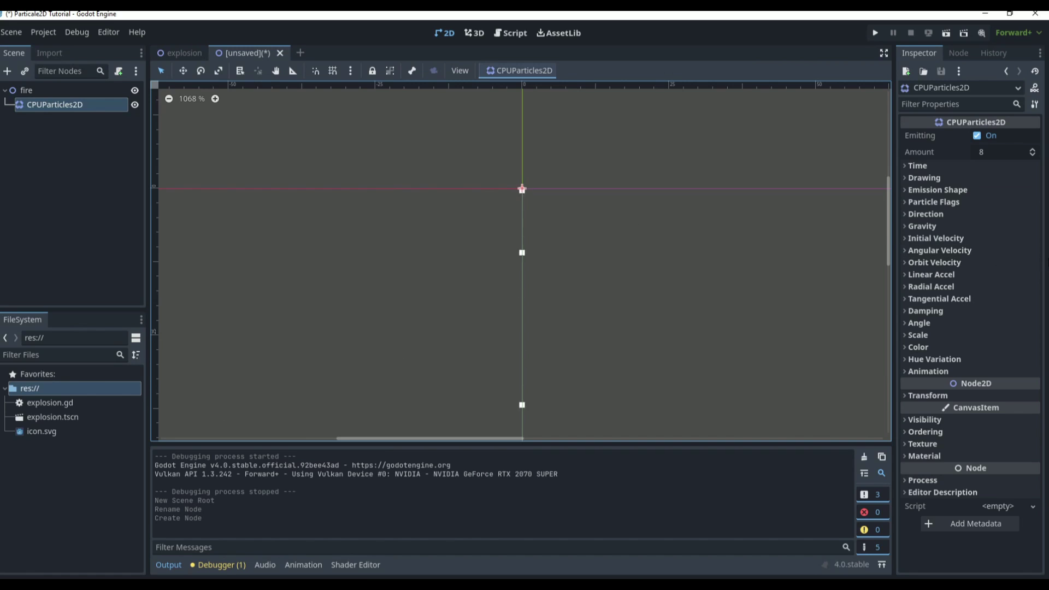
click(940, 228)
click(992, 256)
text(-600)
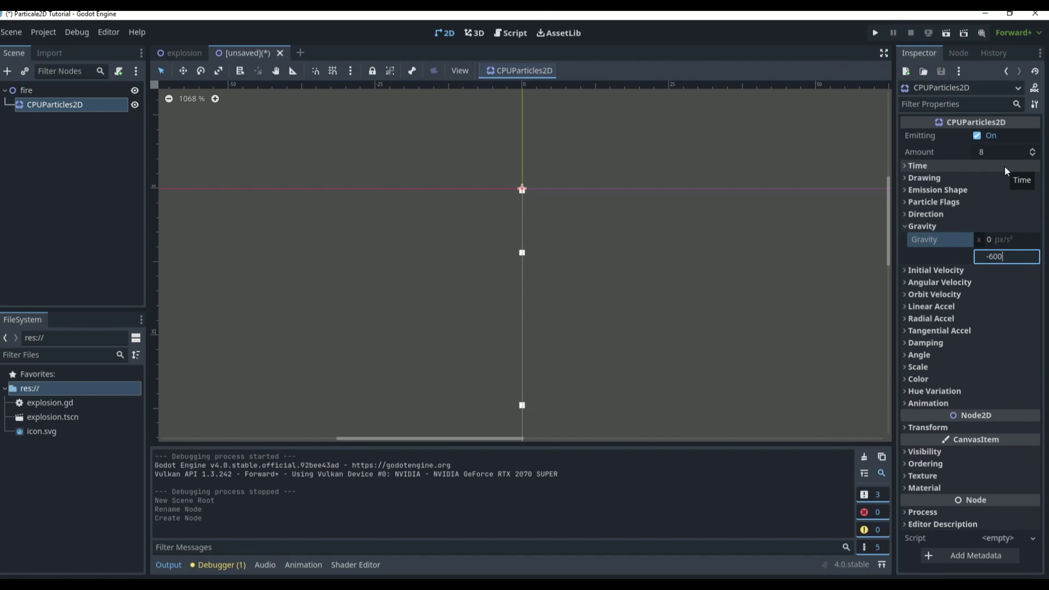
key(Return)
scroll(689, 186, down, 5)
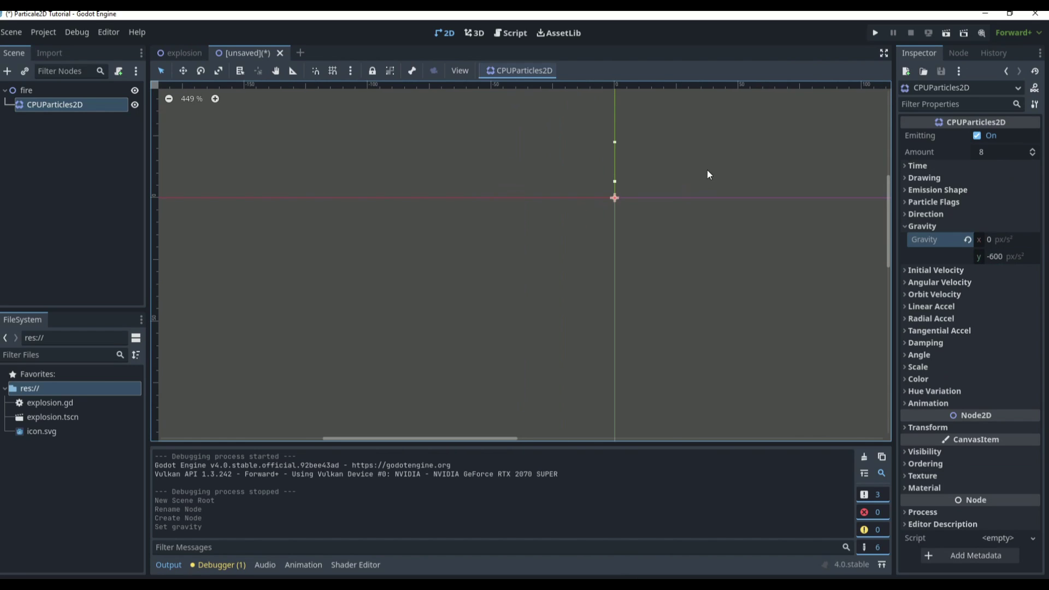
middle_drag(707, 170, 614, 330)
scroll(614, 330, up, 1)
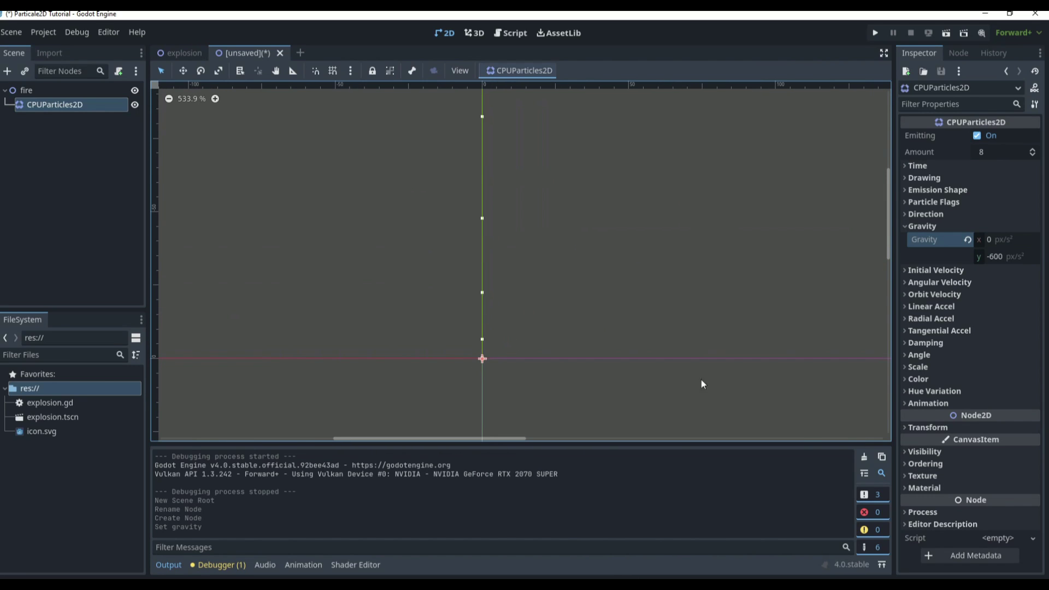
scroll(476, 372, up, 3)
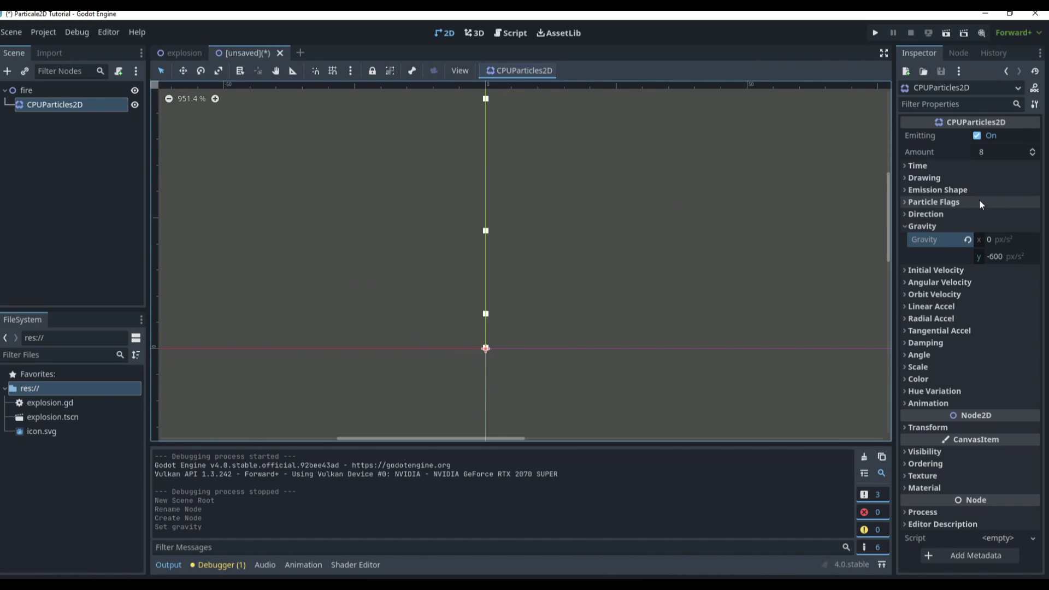
- Try the Rectangle emission shape with an x extent of 100 px, and reset that extent to 1 px
click(955, 191)
click(995, 206)
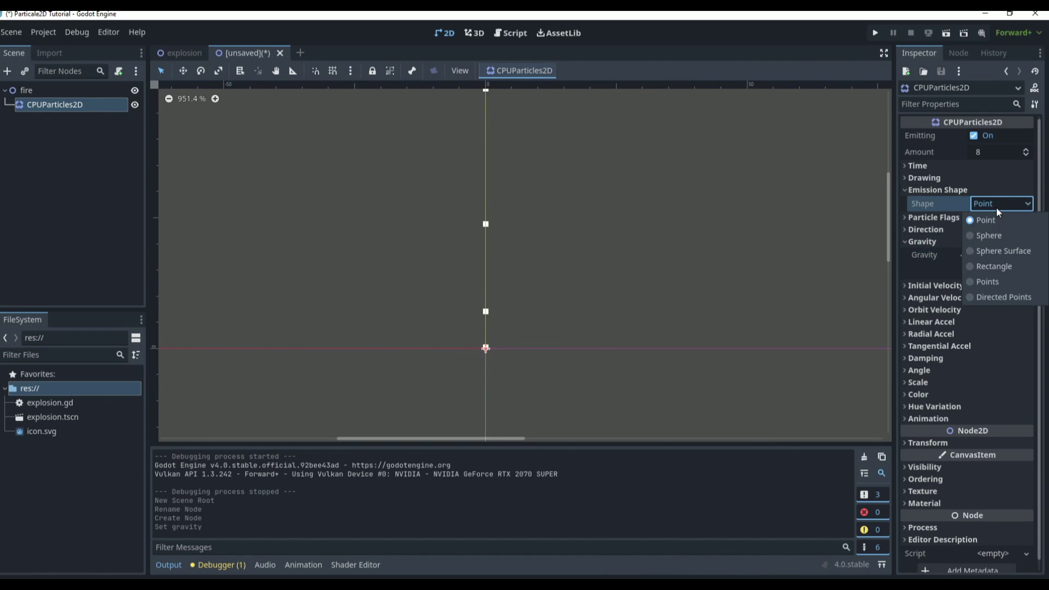
click(994, 266)
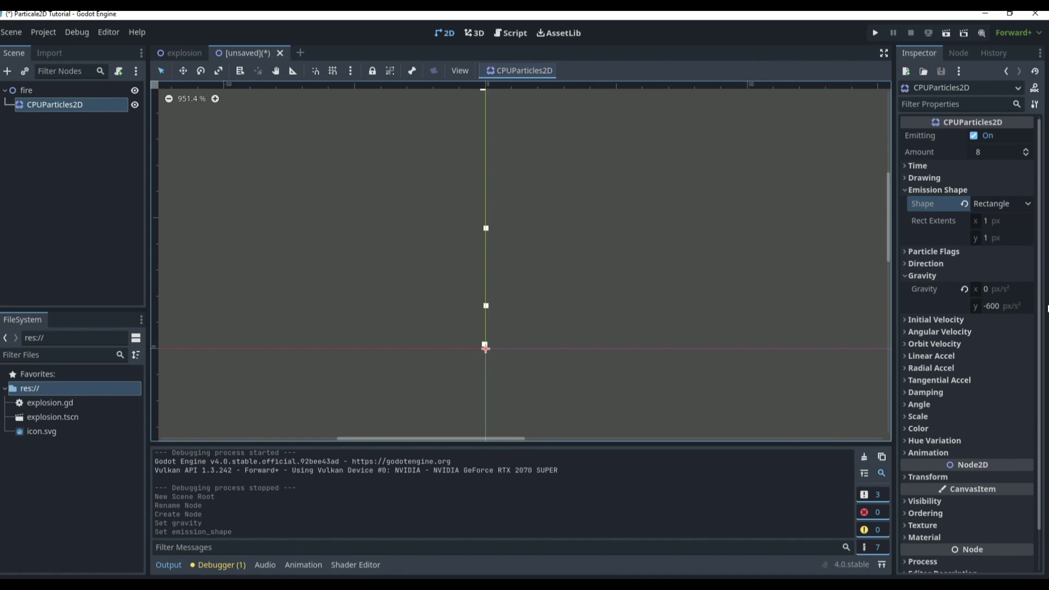
click(1007, 221)
text(100)
key(Return)
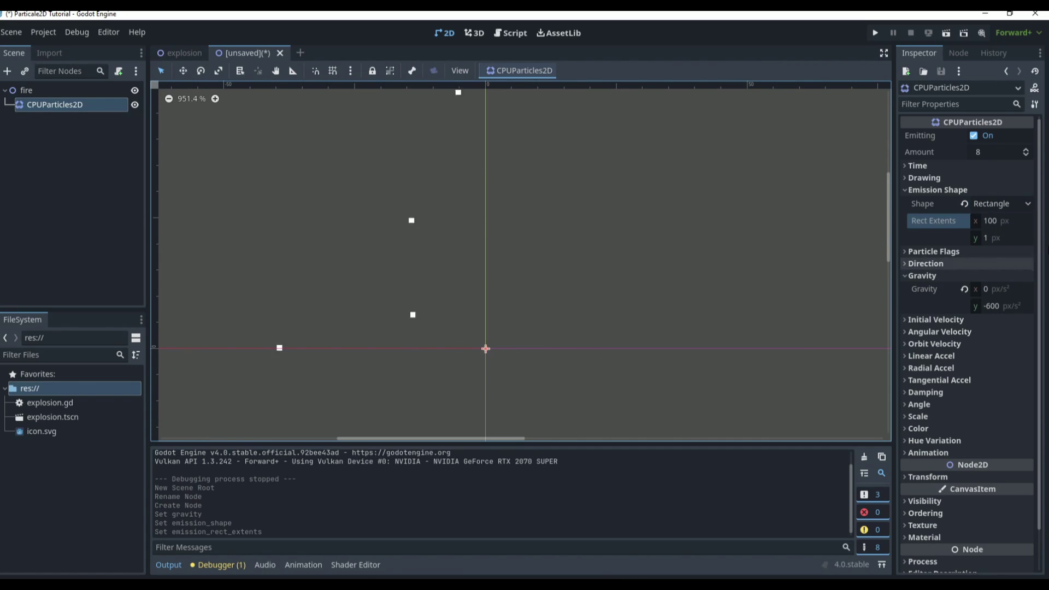
click(994, 221)
text(1)
key(Return)
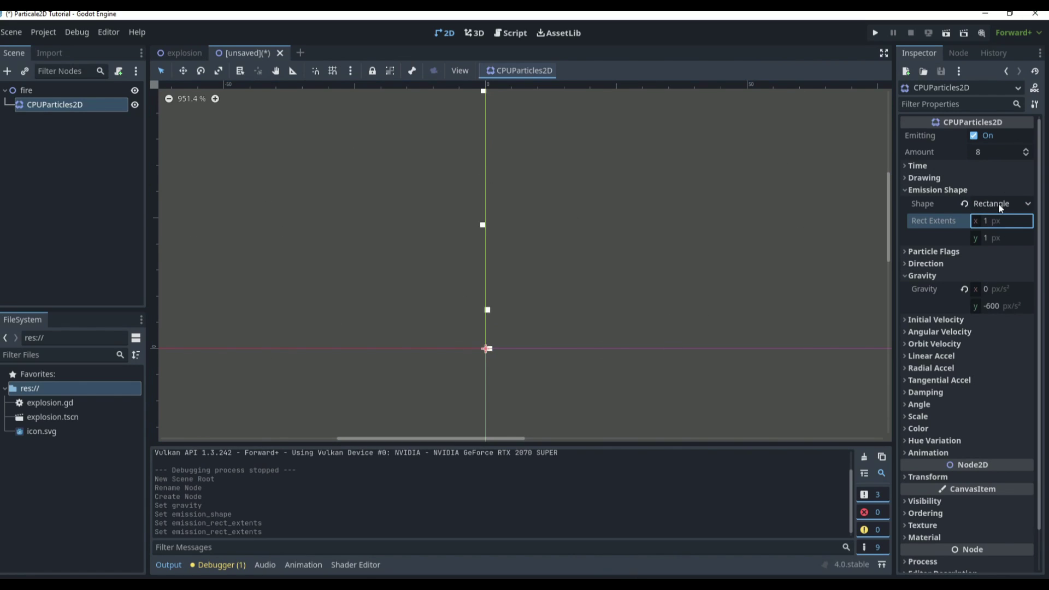
- Switch the particles' emission shape to Sphere with a sphere radius of 10 px
click(997, 202)
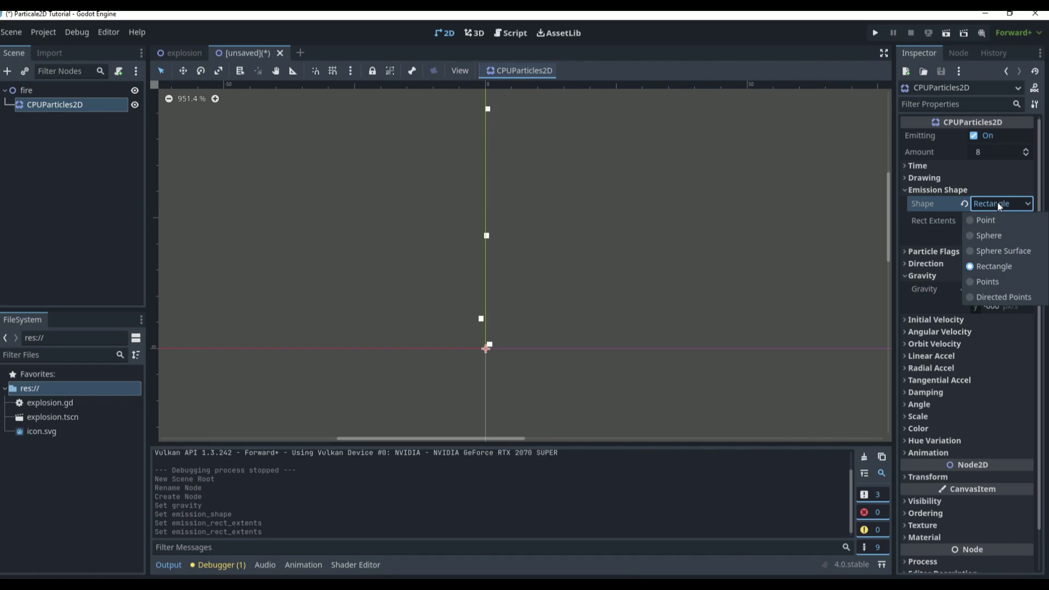
click(990, 237)
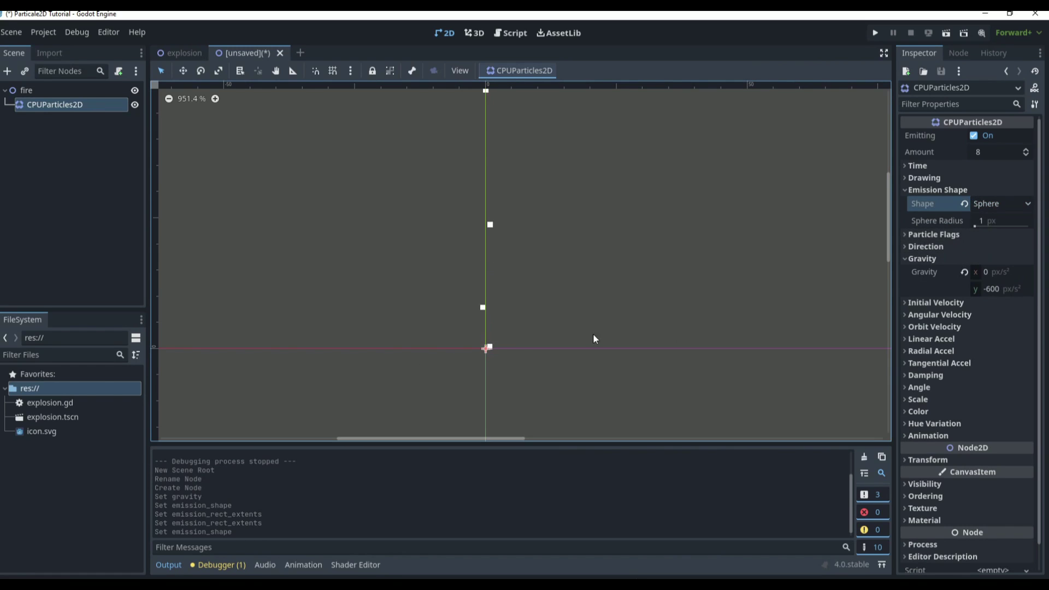
click(1002, 221)
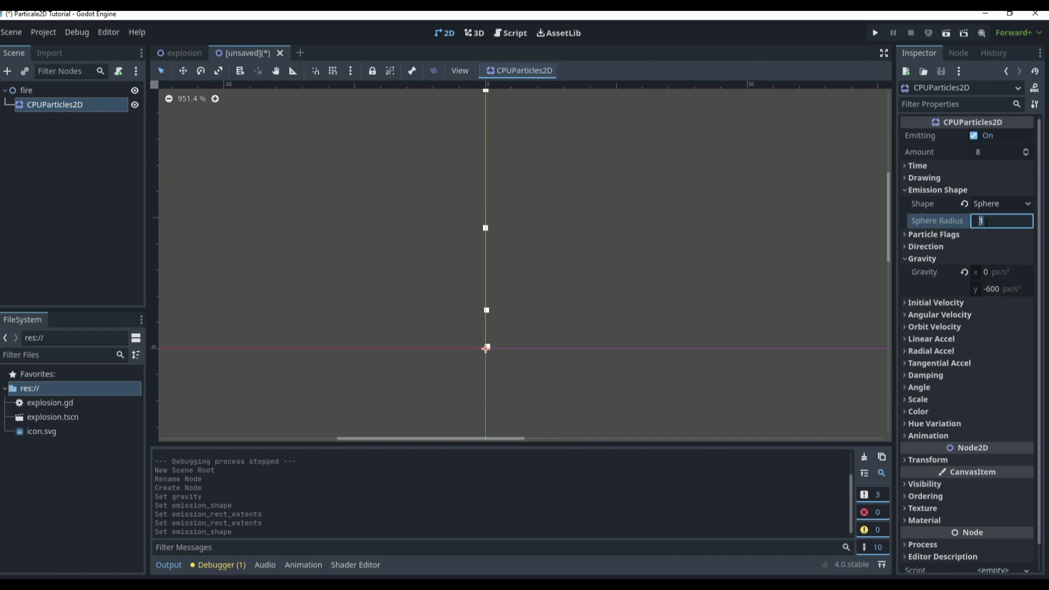
text(10)
key(Return)
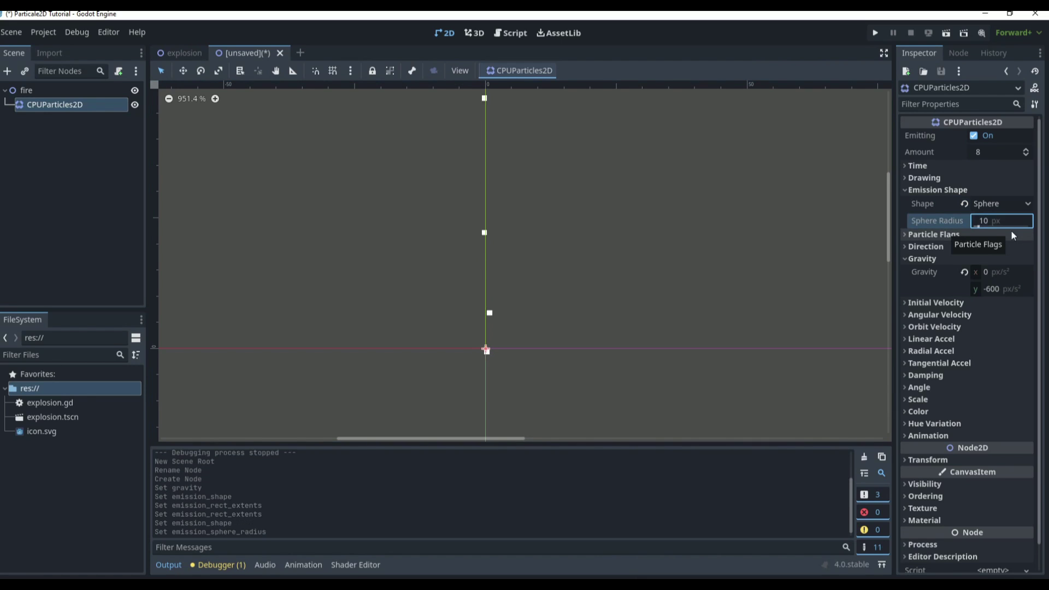
click(656, 276)
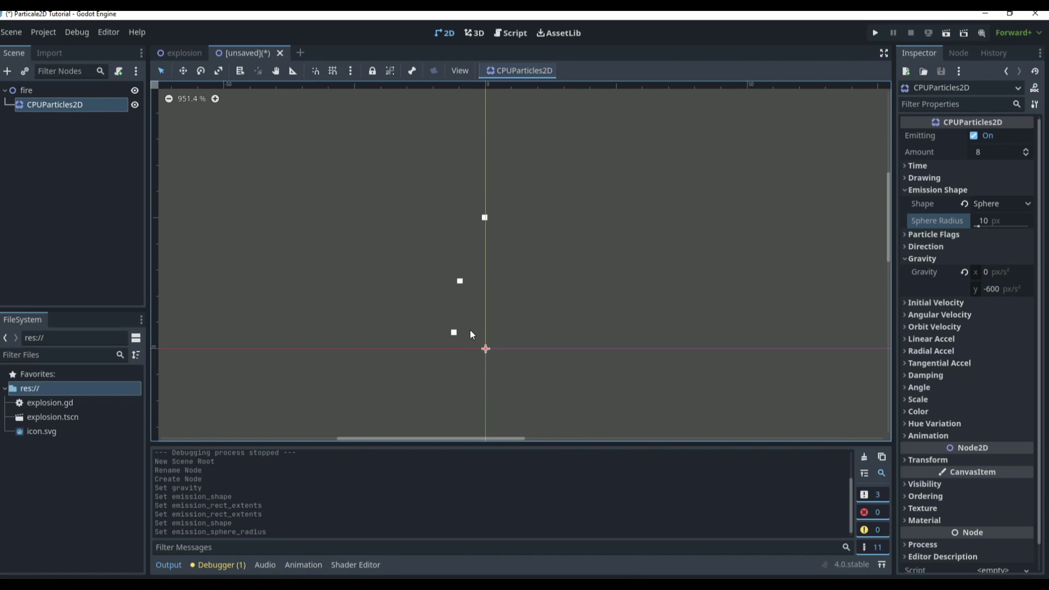
- Set the amount of fire particles to 2000
click(992, 150)
text(200)
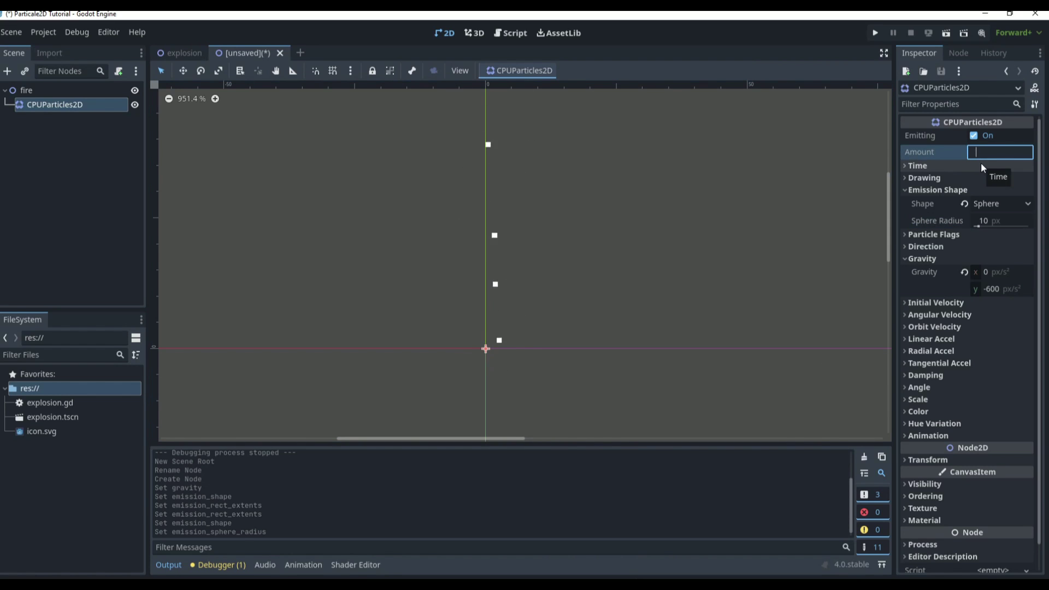
text(0)
key(Return)
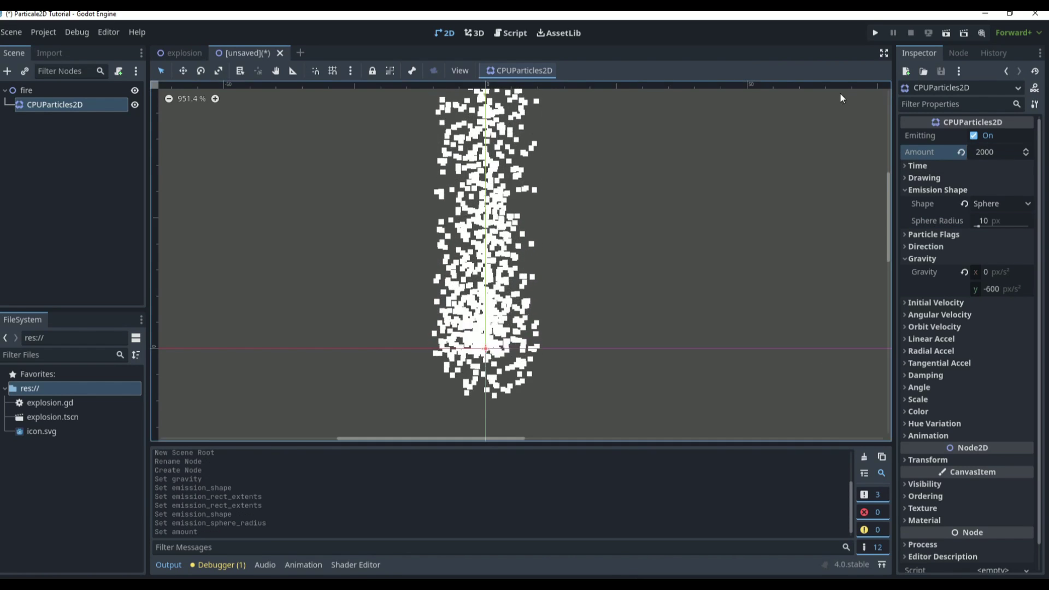
scroll(670, 241, down, 1)
scroll(676, 264, down, 3)
scroll(710, 188, up, 2)
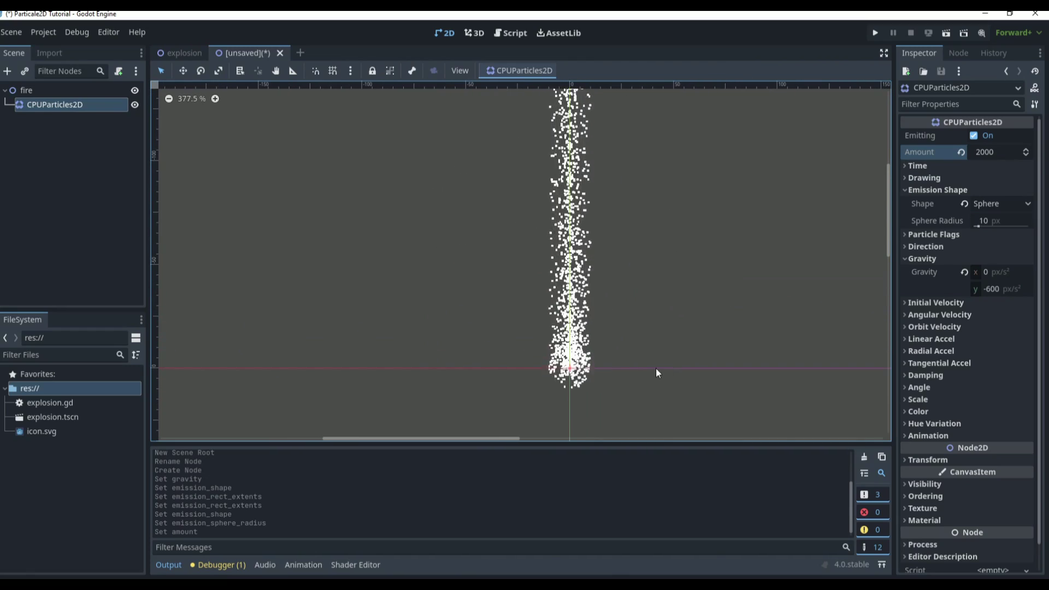
scroll(657, 377, up, 1)
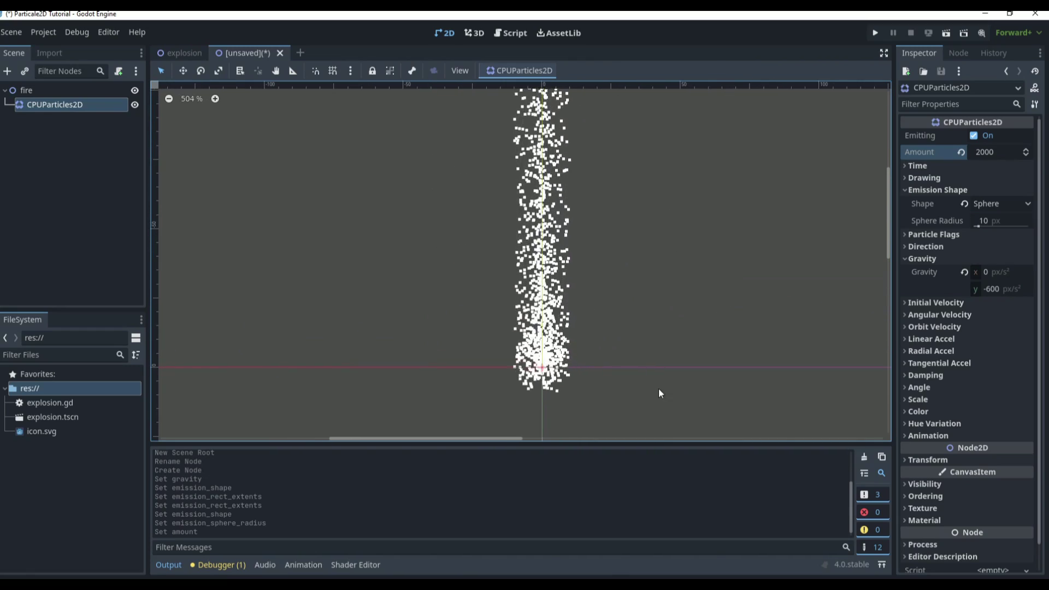
- Set the lifetime of the fire particles to 0.5 s in the time settings
click(966, 166)
click(1002, 179)
text(0.5)
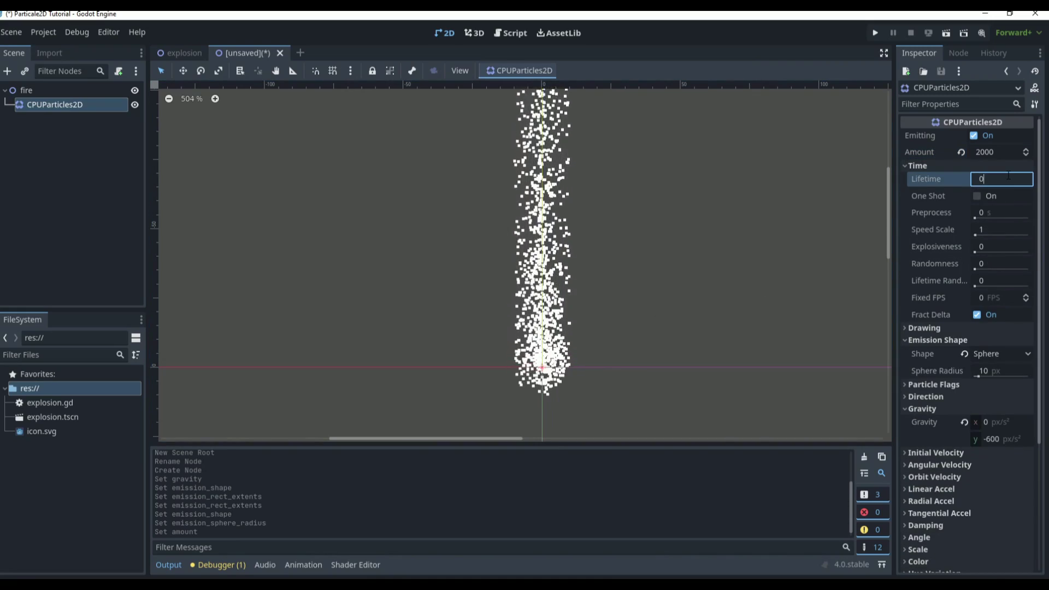
key(Return)
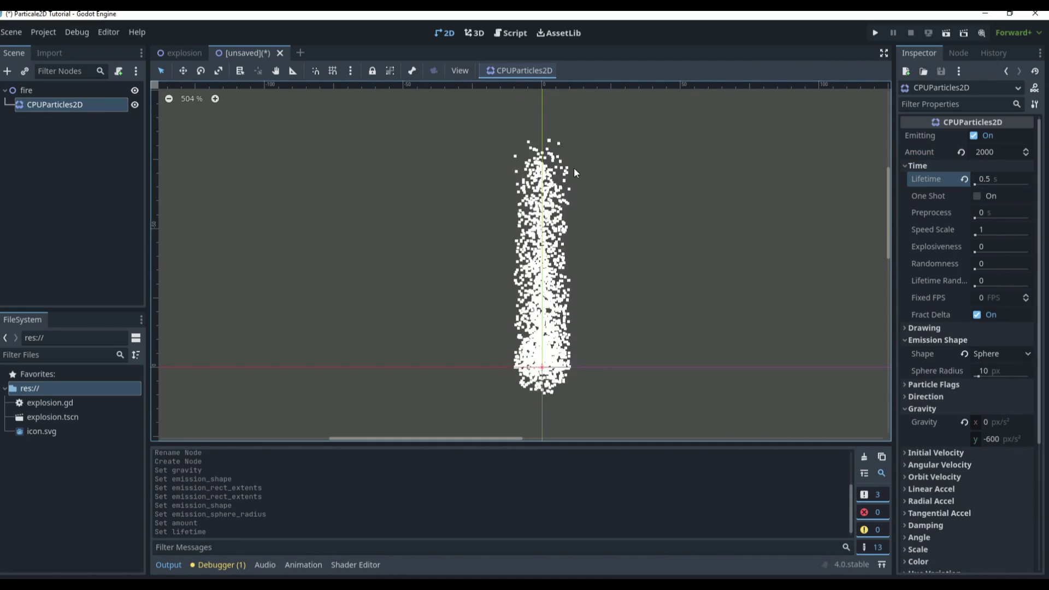
scroll(607, 211, down, 2)
scroll(605, 263, up, 2)
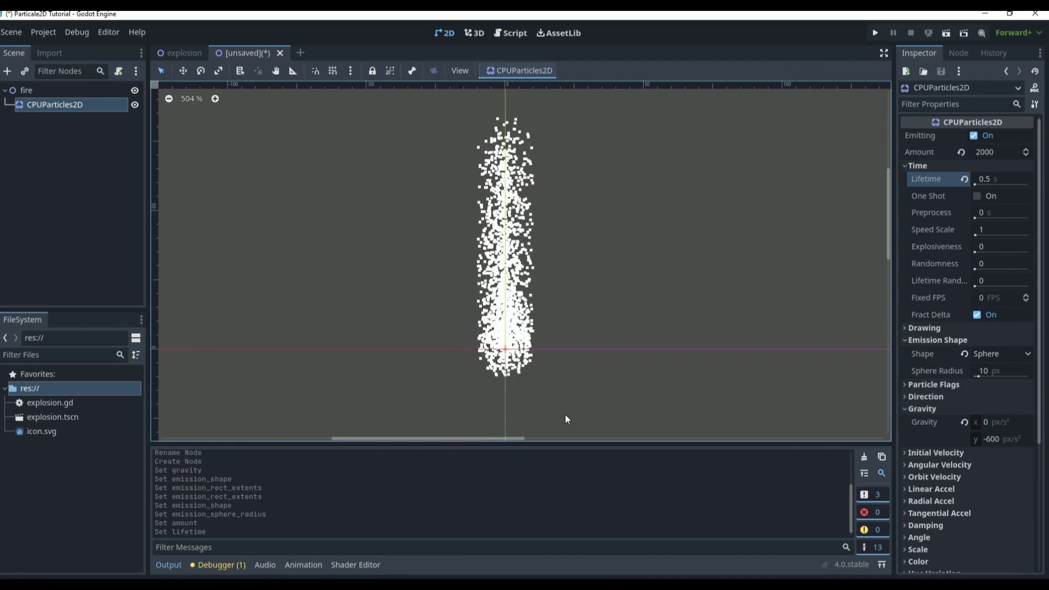
- Set the minimum radial acceleration of the fire particles to -50
scroll(966, 378, down, 4)
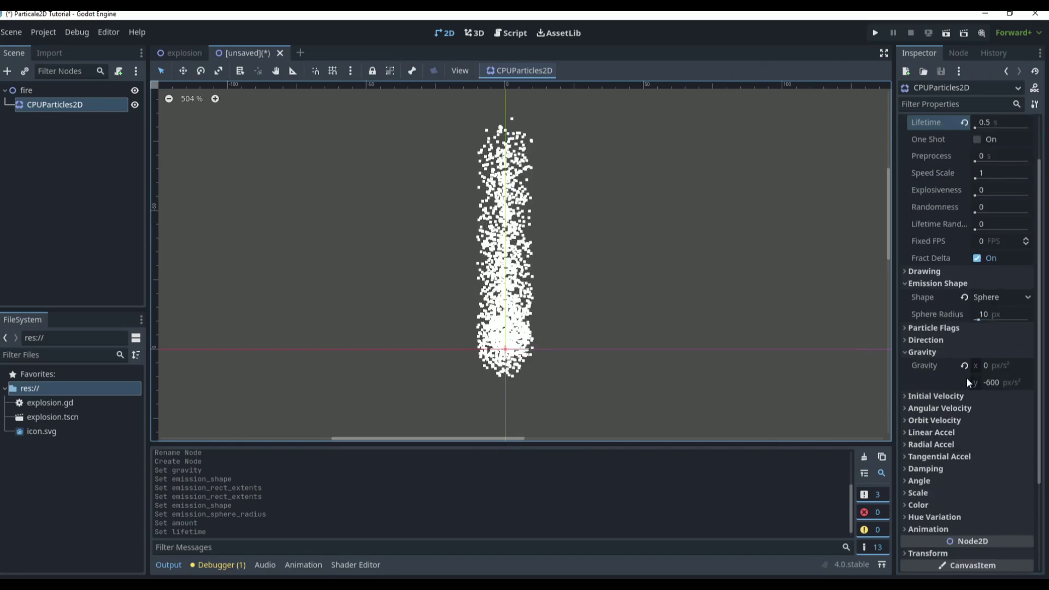
click(942, 385)
click(978, 400)
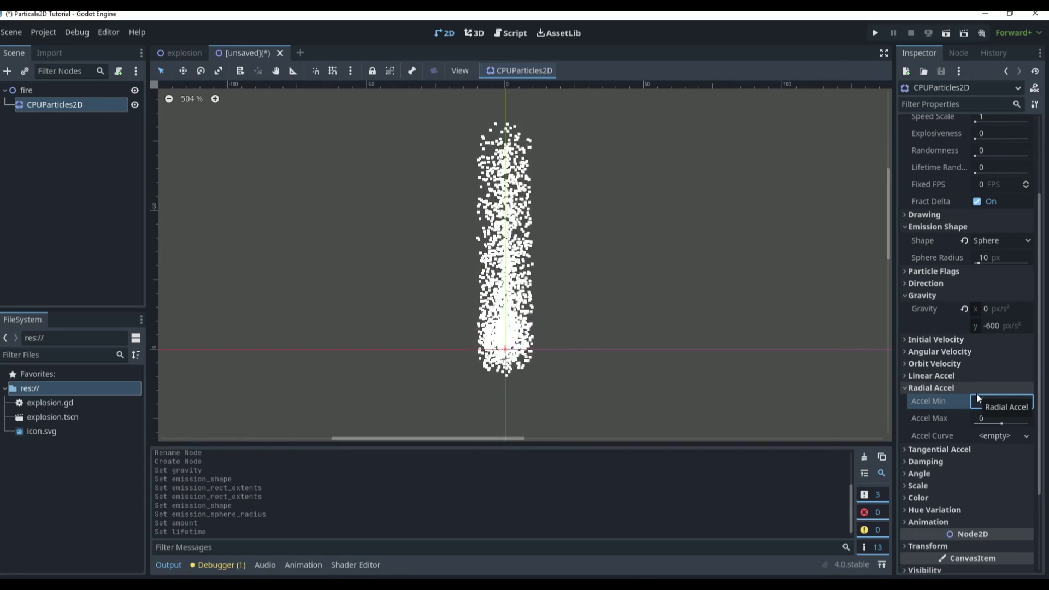
text(-10)
key(Return)
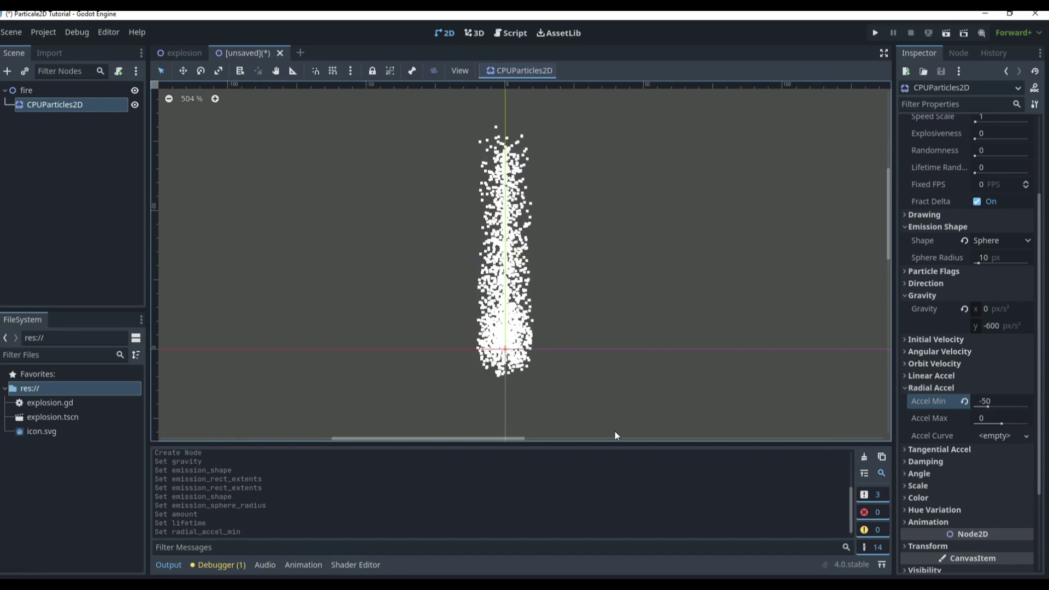
- Set the maximum radial acceleration of the fire particles to -40
click(999, 418)
text(-)
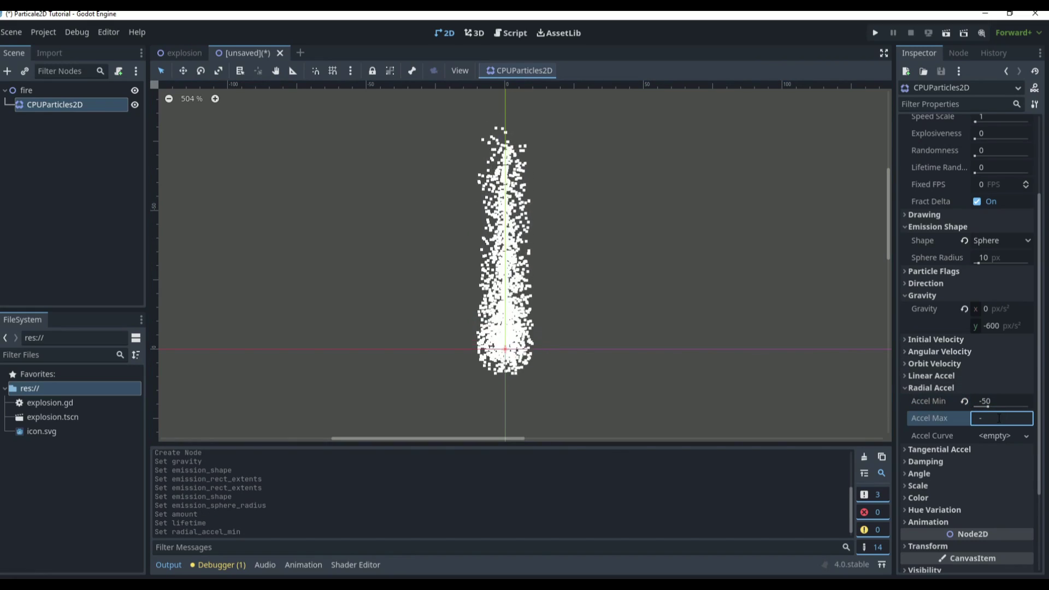
text(40)
key(Return)
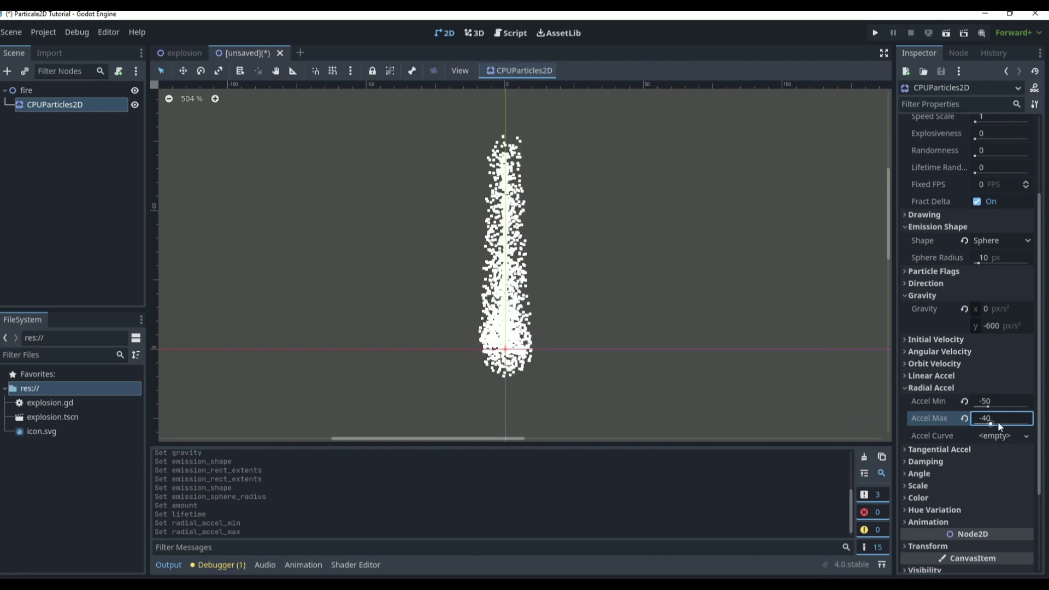
click(755, 350)
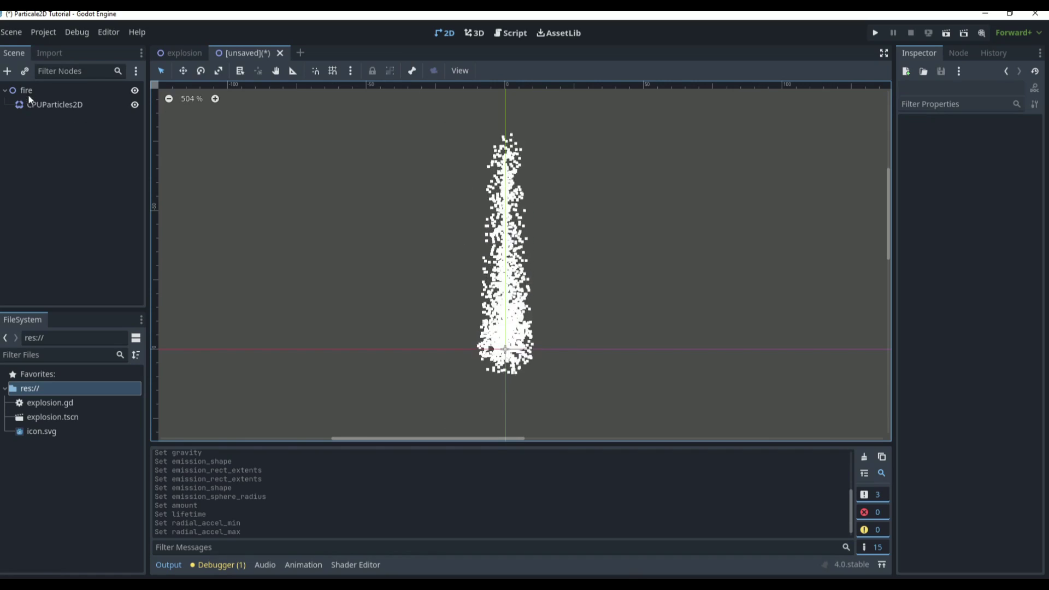
- Set the scale amount of the fire particles to a minimum of 0.5 and a maximum of 2
click(52, 105)
scroll(961, 477, down, 5)
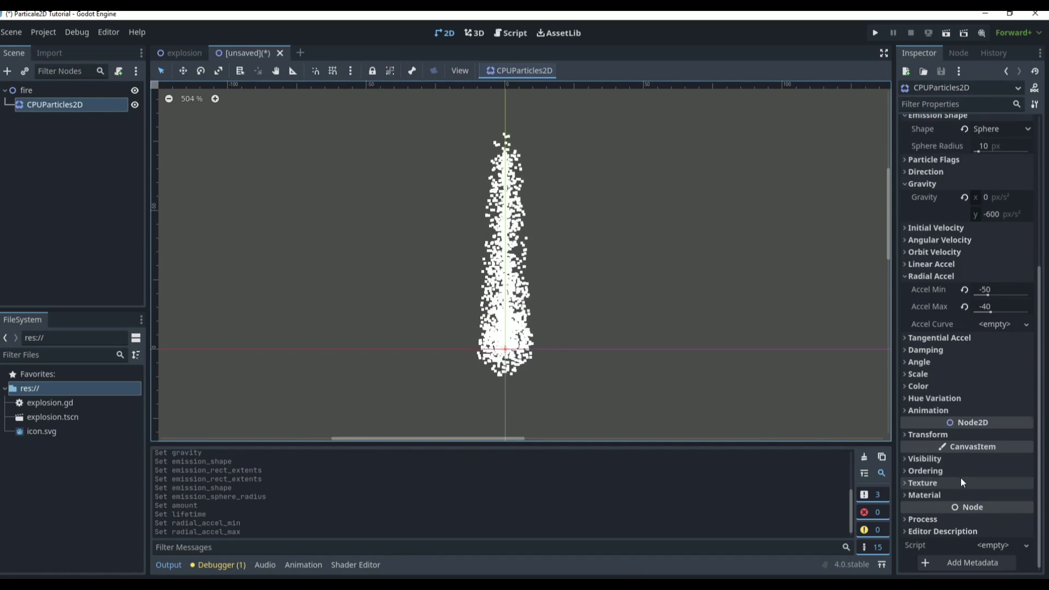
click(928, 373)
click(932, 453)
scroll(946, 469, down, 3)
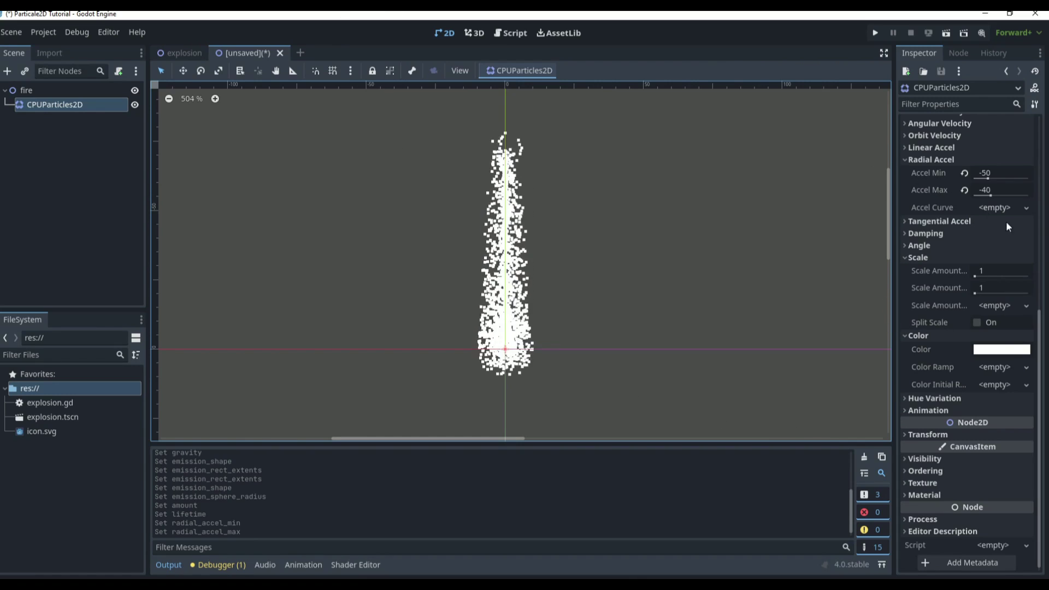
click(1005, 271)
text(0.5)
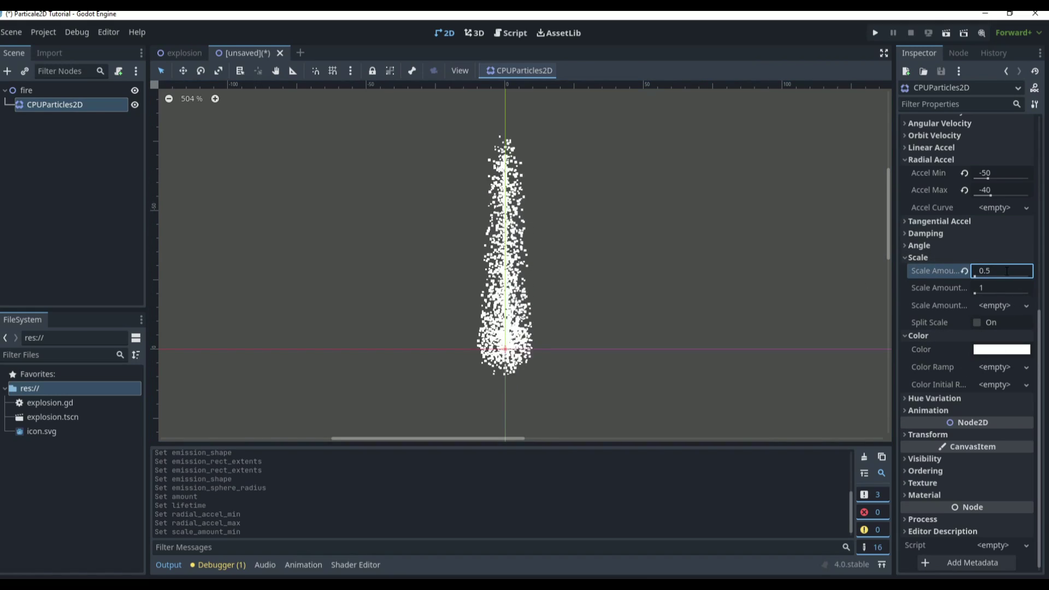
key(Return)
click(1002, 287)
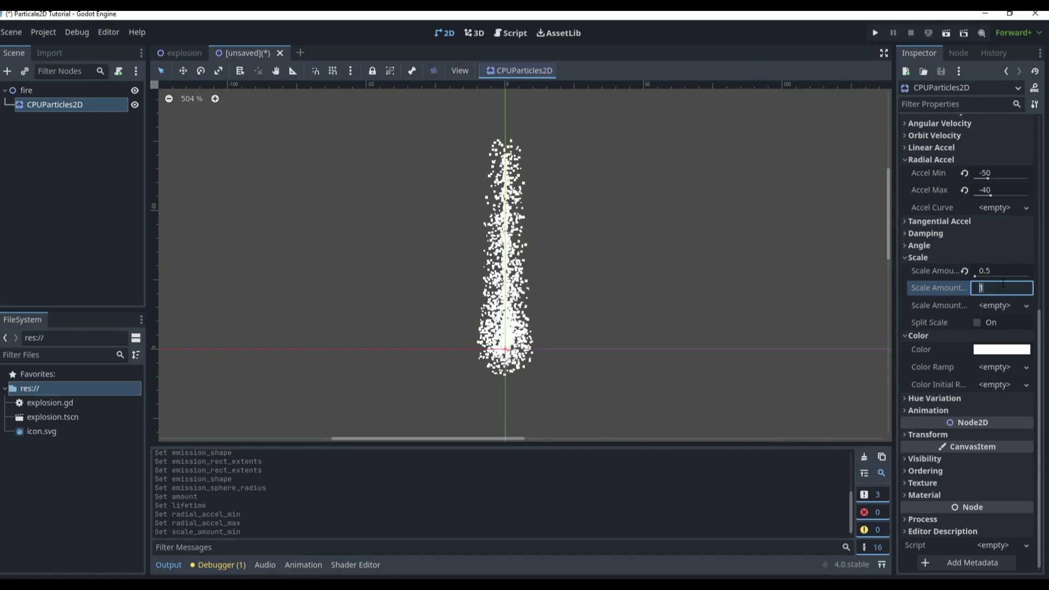
text(2)
key(Return)
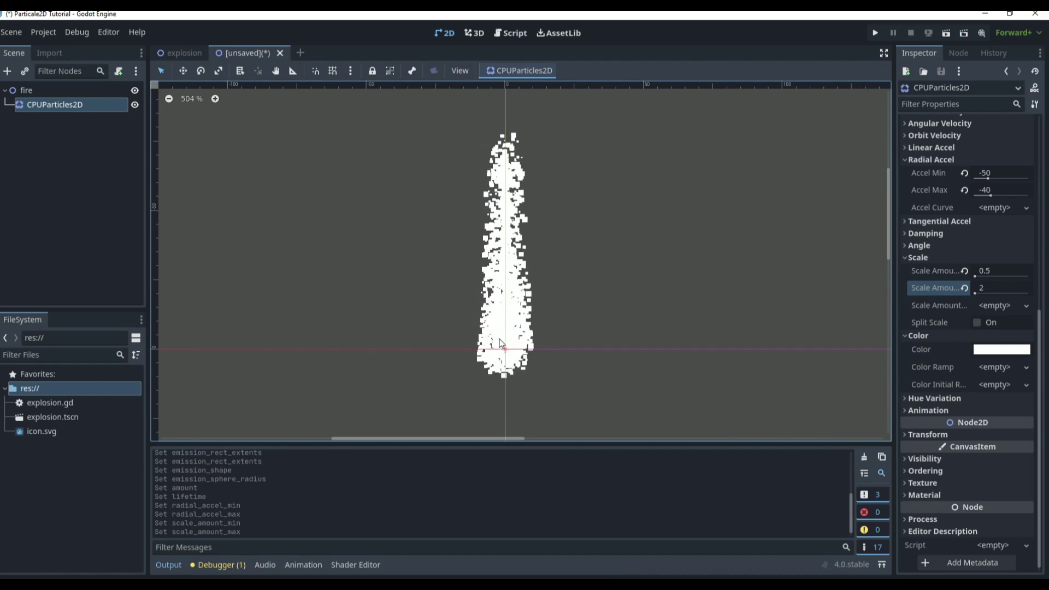
- Try a minimum scale amount of 1 for the fire particles, restoring it to 0.5
click(1002, 271)
text(1)
key(Return)
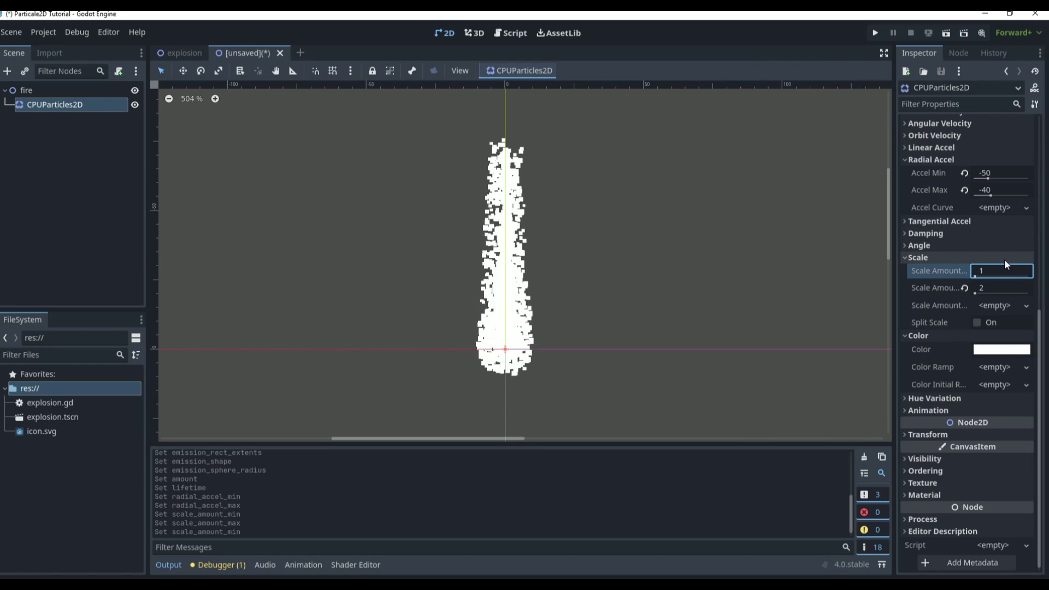
text(0.5)
key(Return)
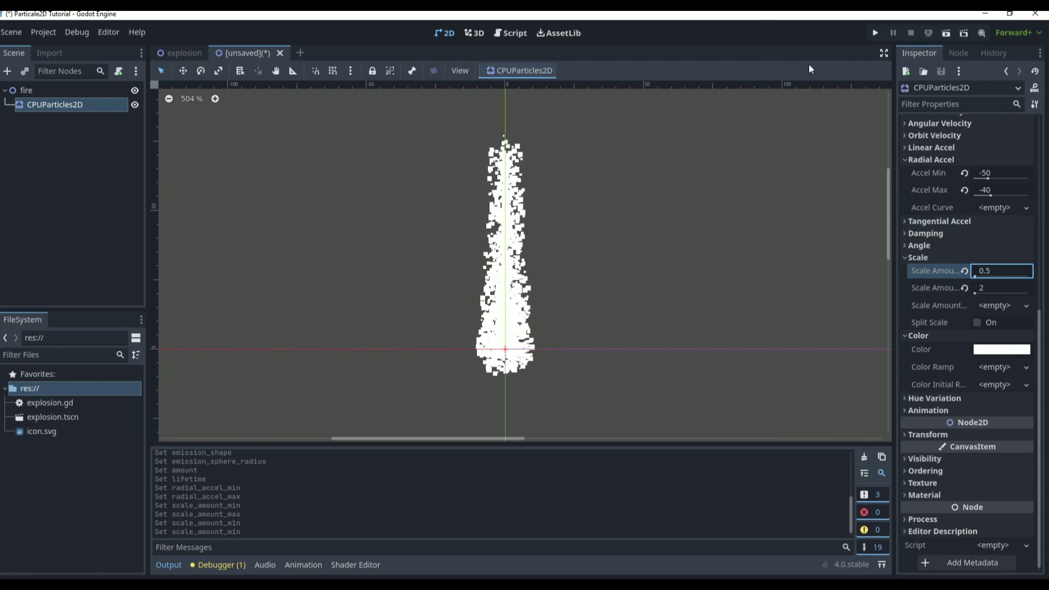
- Add a new scale amount curve falling from 1 at the start to about 0.35 near the end of the particles' life
click(997, 305)
click(993, 322)
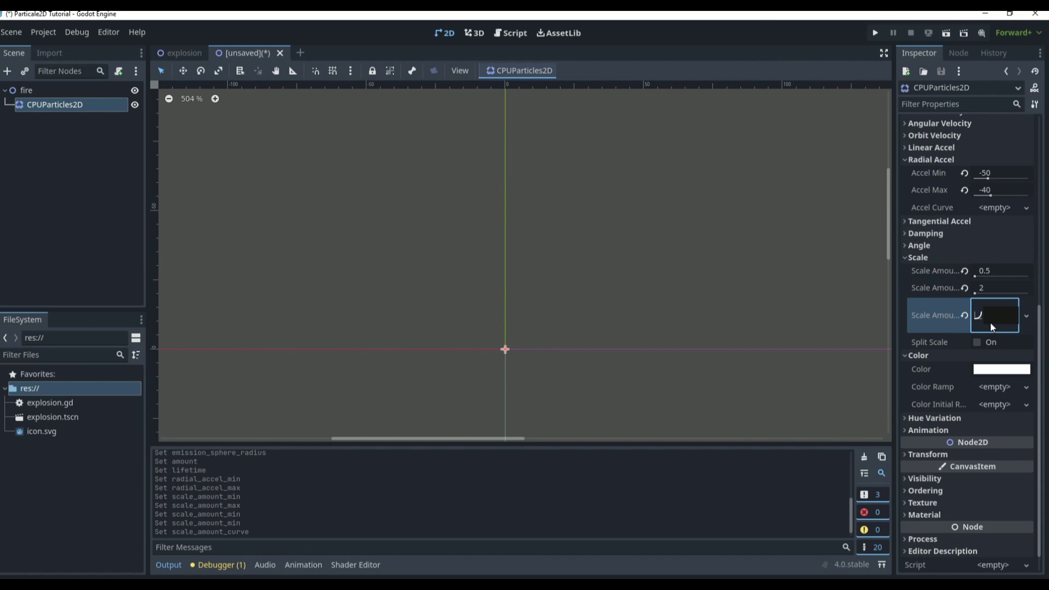
click(987, 321)
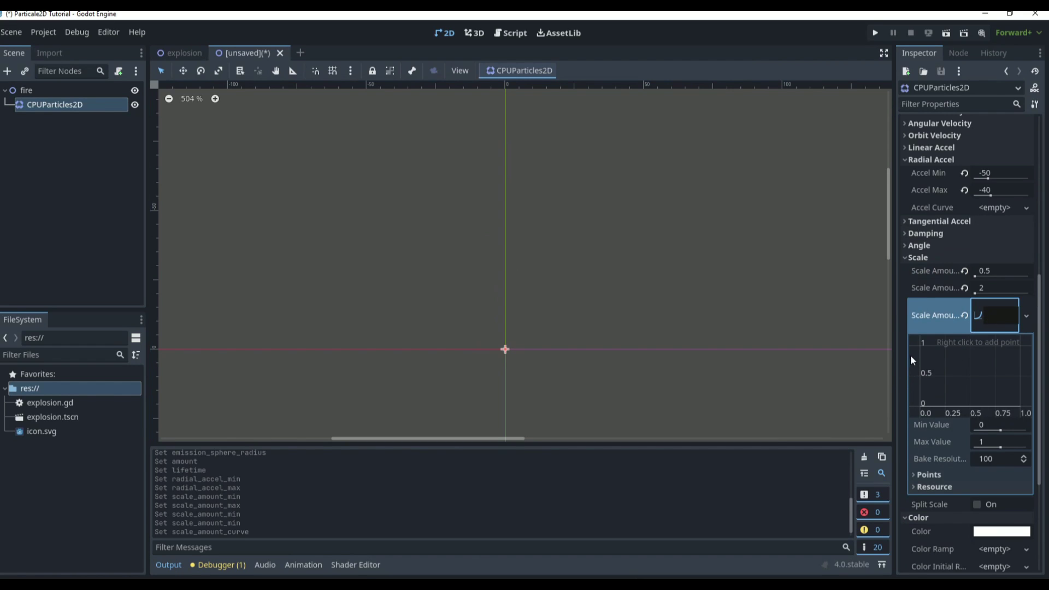
right_click(925, 345)
click(933, 354)
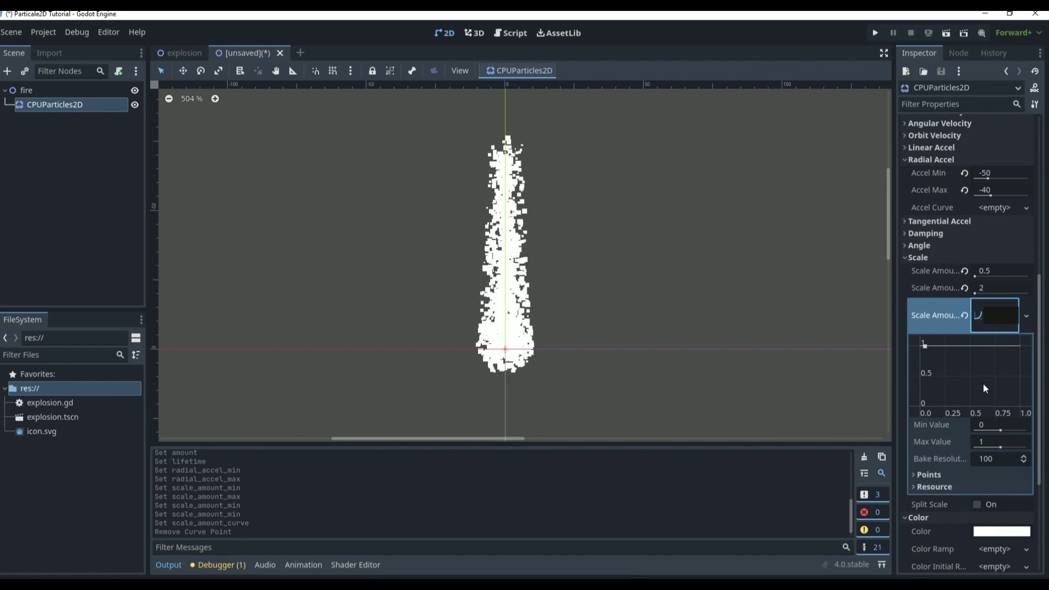
right_click(1017, 406)
click(1015, 410)
drag(1015, 409, 1015, 386)
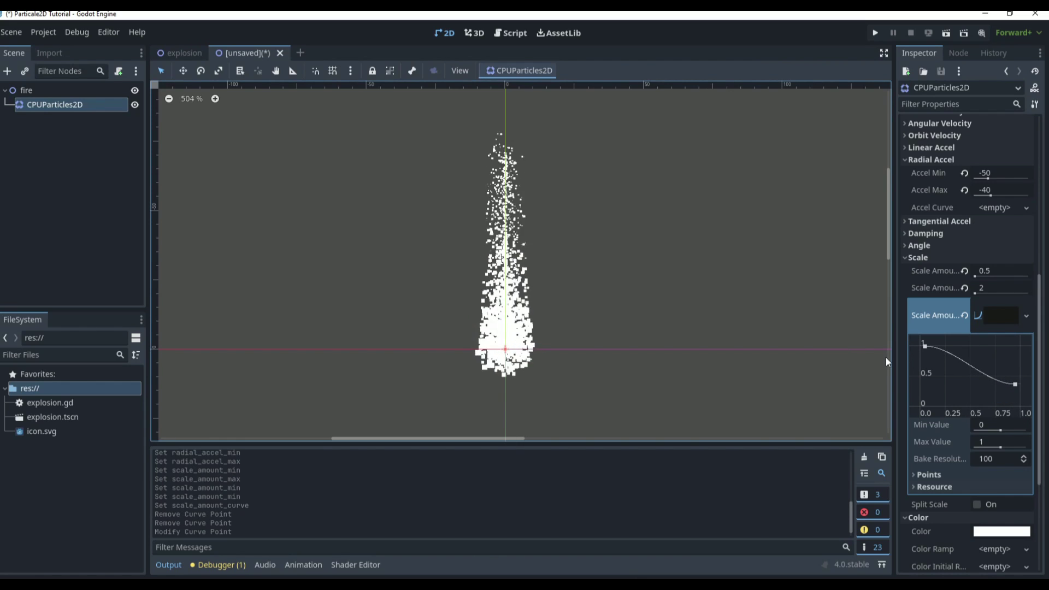
click(731, 281)
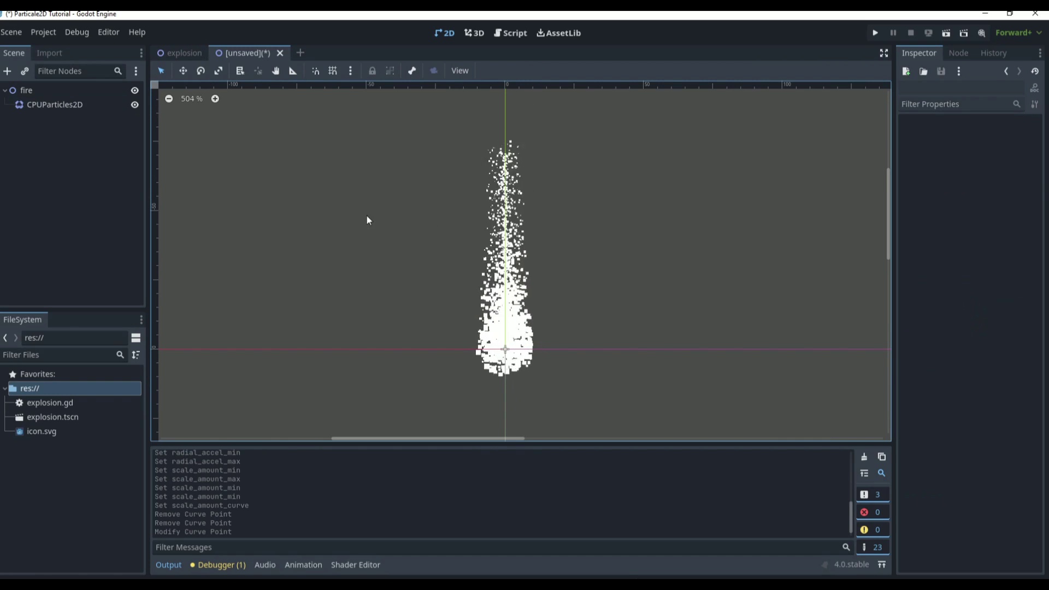
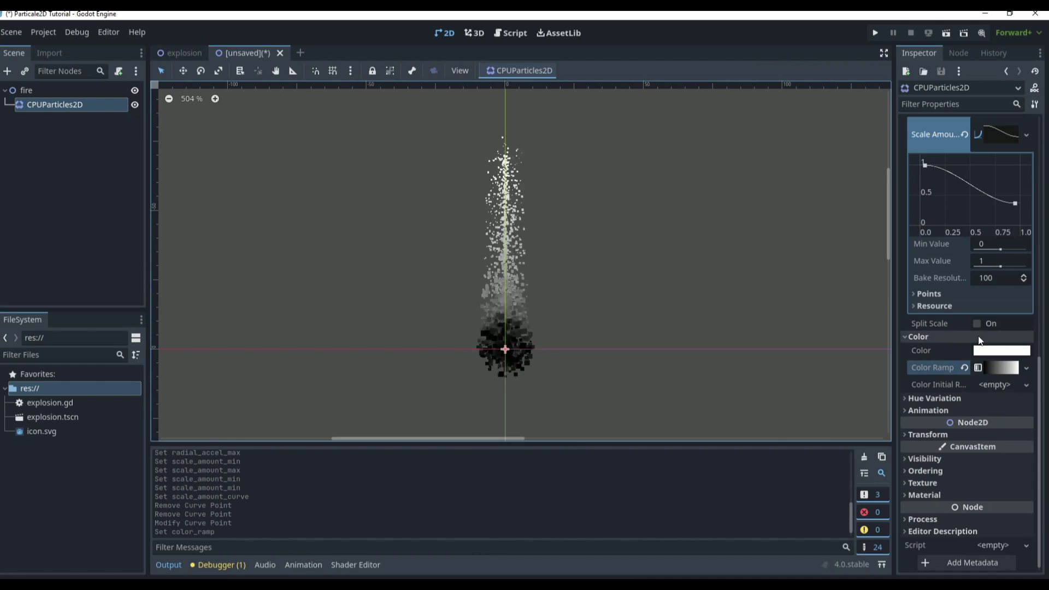
- Set the first color stop of the particles' color ramp gradient to red f72019
click(993, 363)
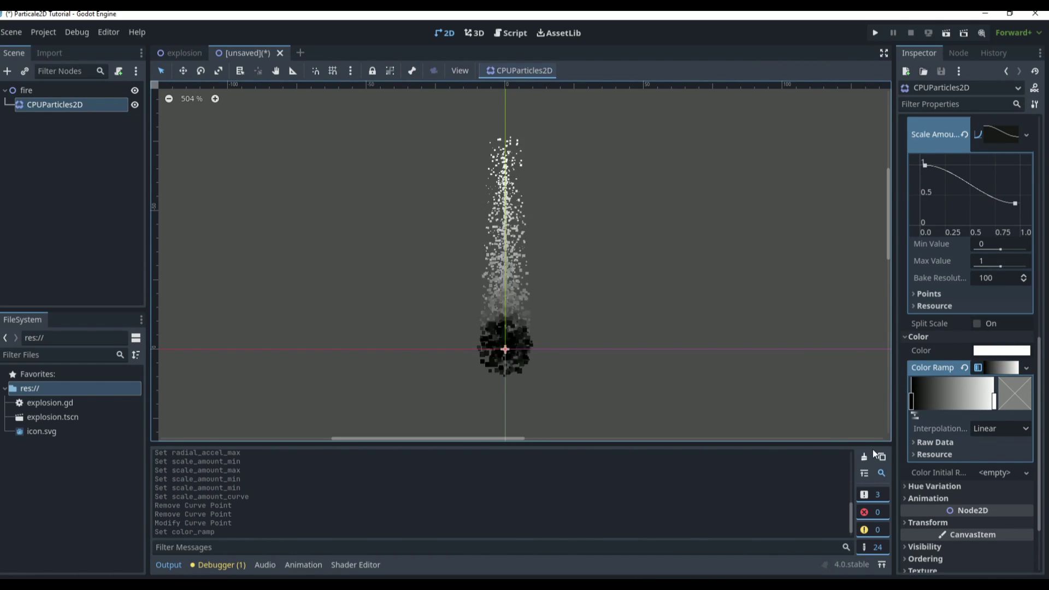
click(912, 400)
double_click(912, 401)
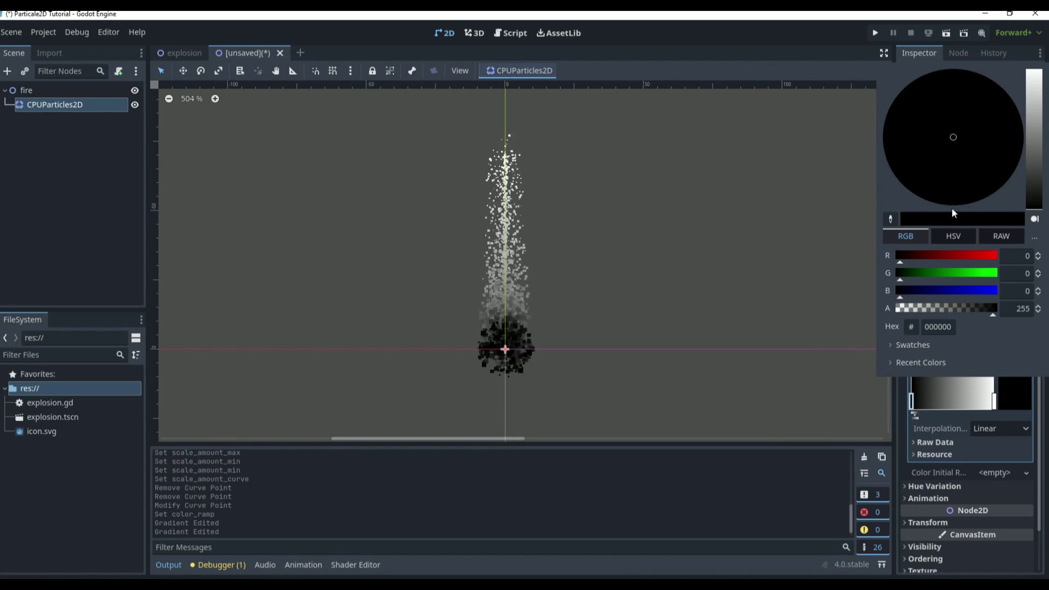
drag(956, 201, 1019, 159)
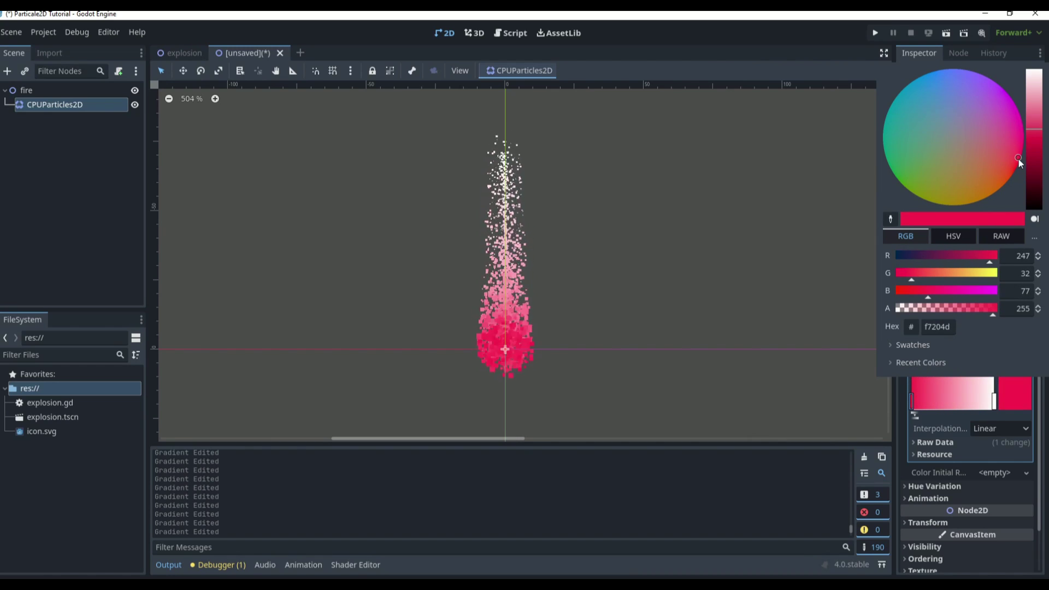
click(910, 290)
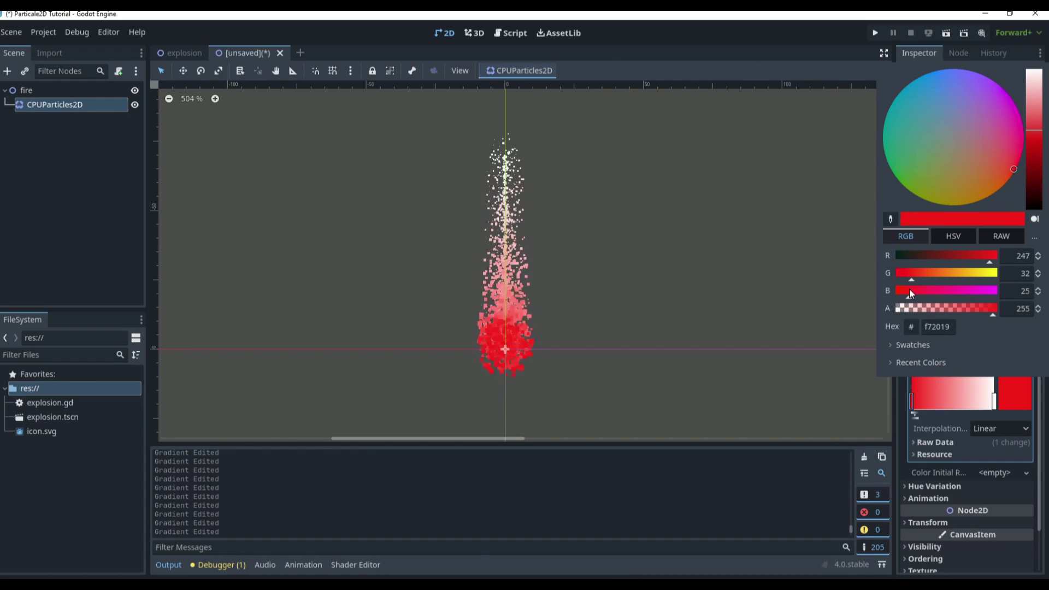
click(896, 418)
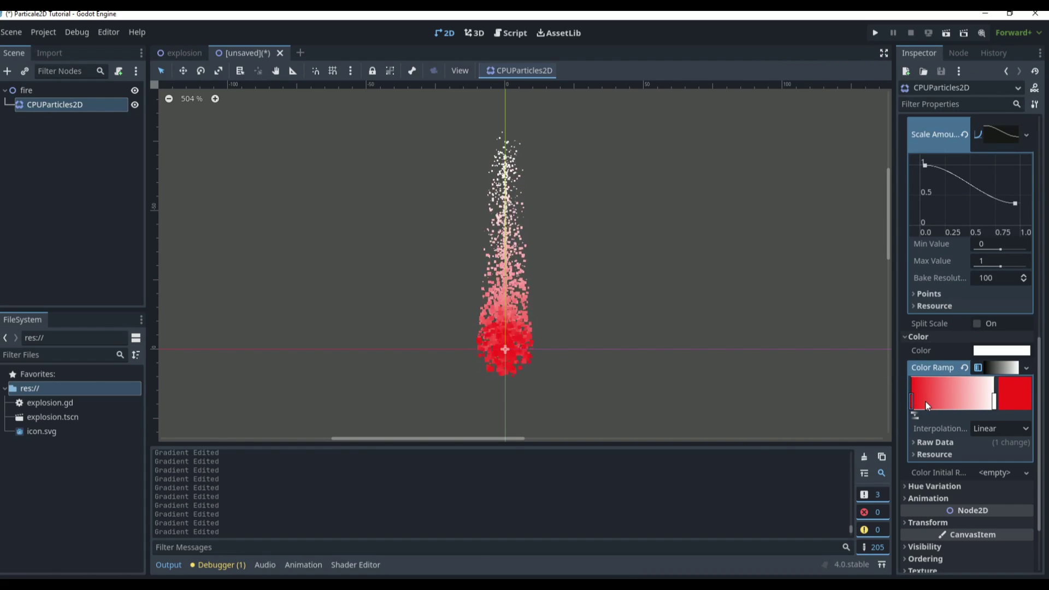
- Add a second color stop close to the start of the color ramp and make it orange, about f84700
click(926, 397)
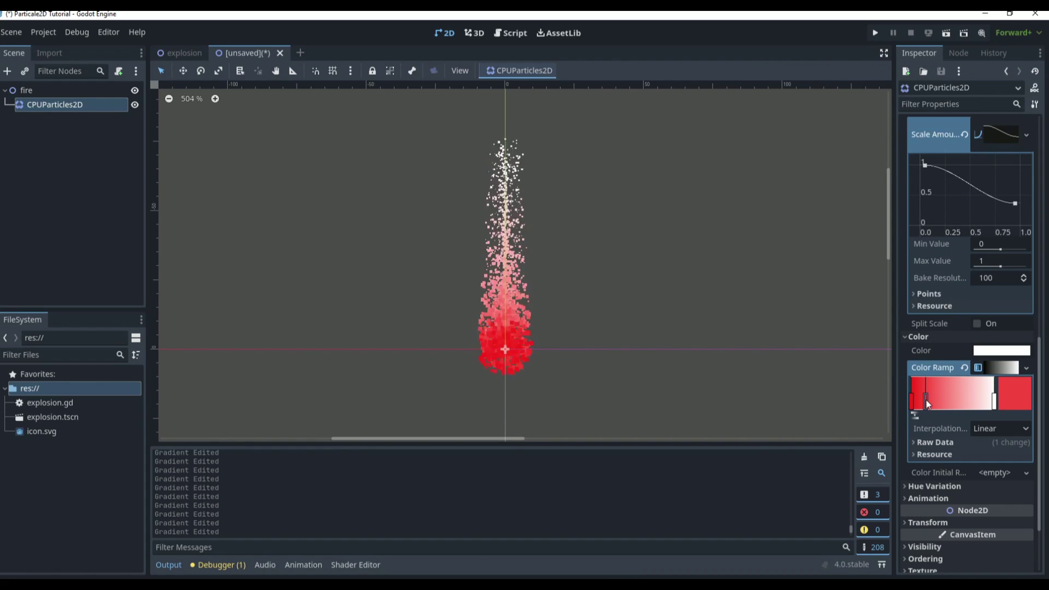
double_click(926, 399)
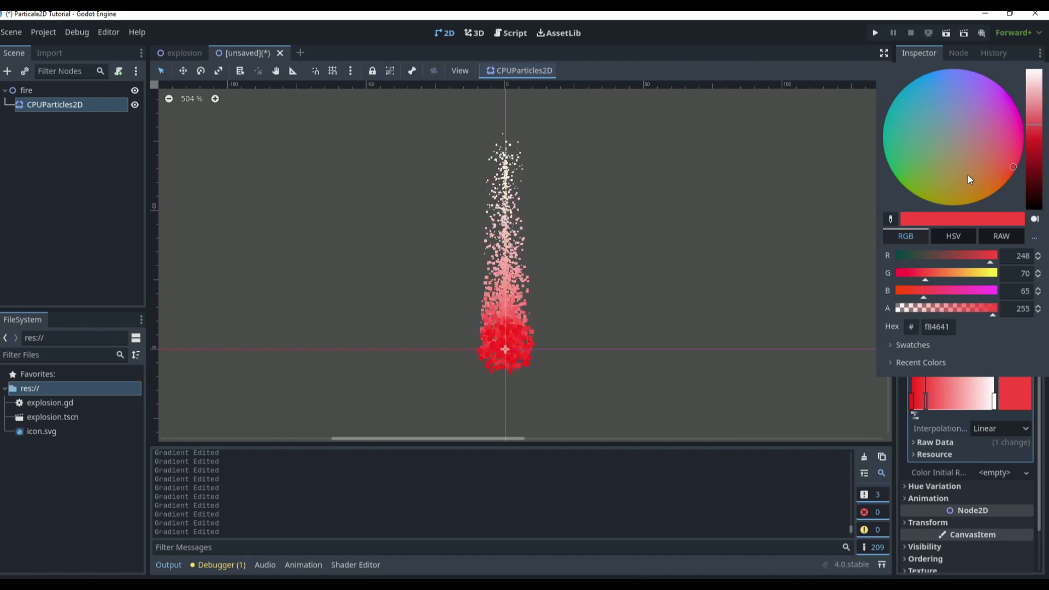
drag(920, 291, 900, 290)
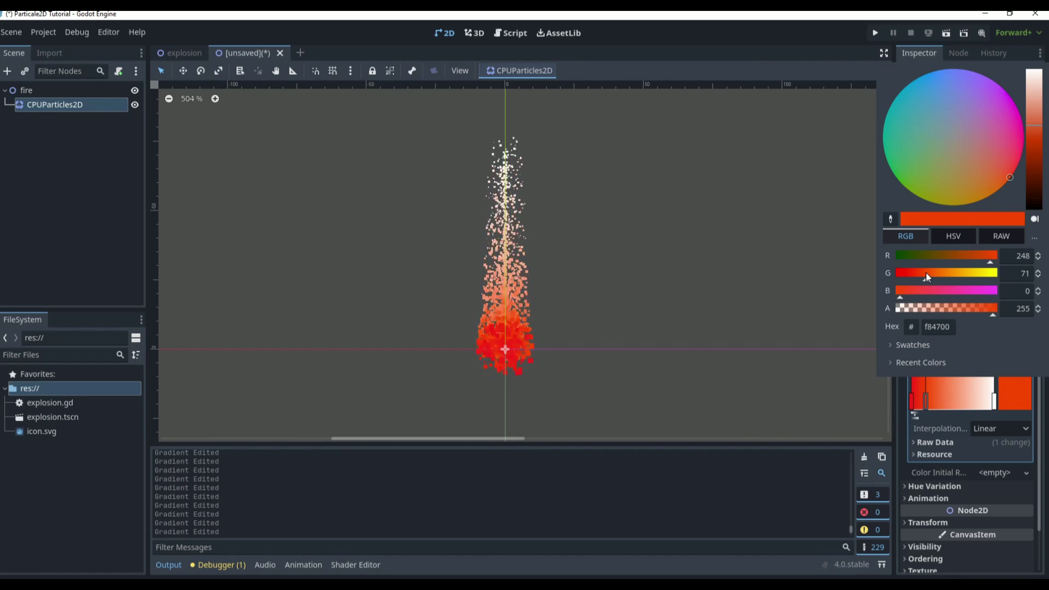
click(852, 276)
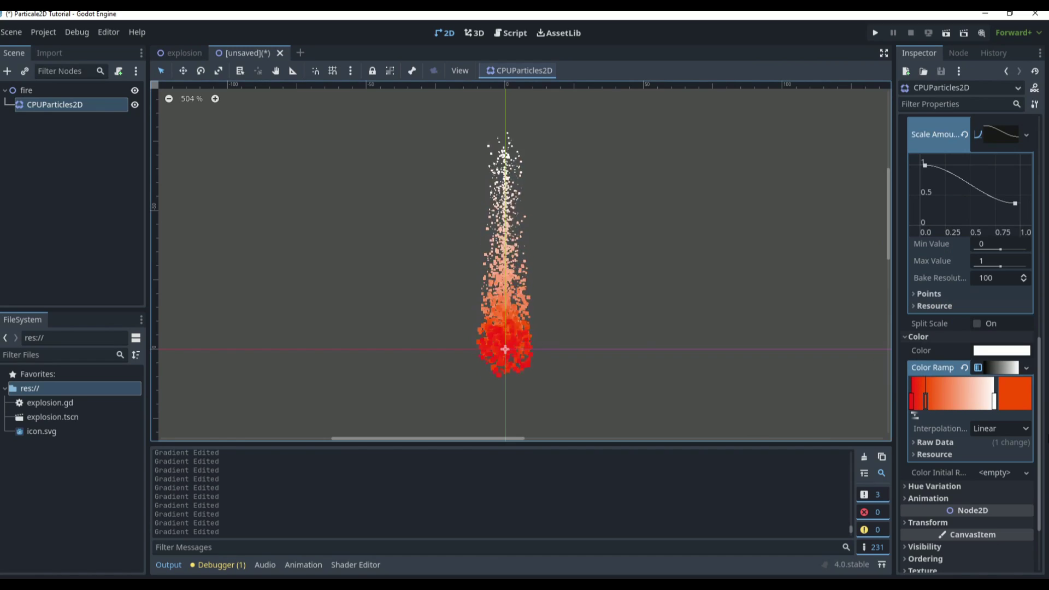
- Add a third color stop at about a third of the color ramp and make it yellow-orange f9a405
click(938, 401)
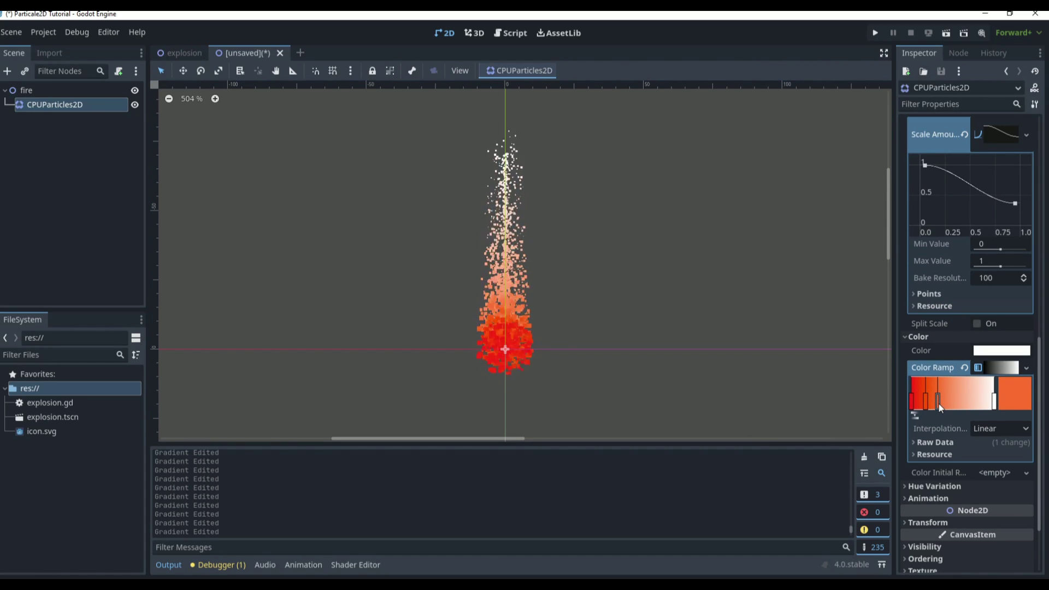
double_click(942, 404)
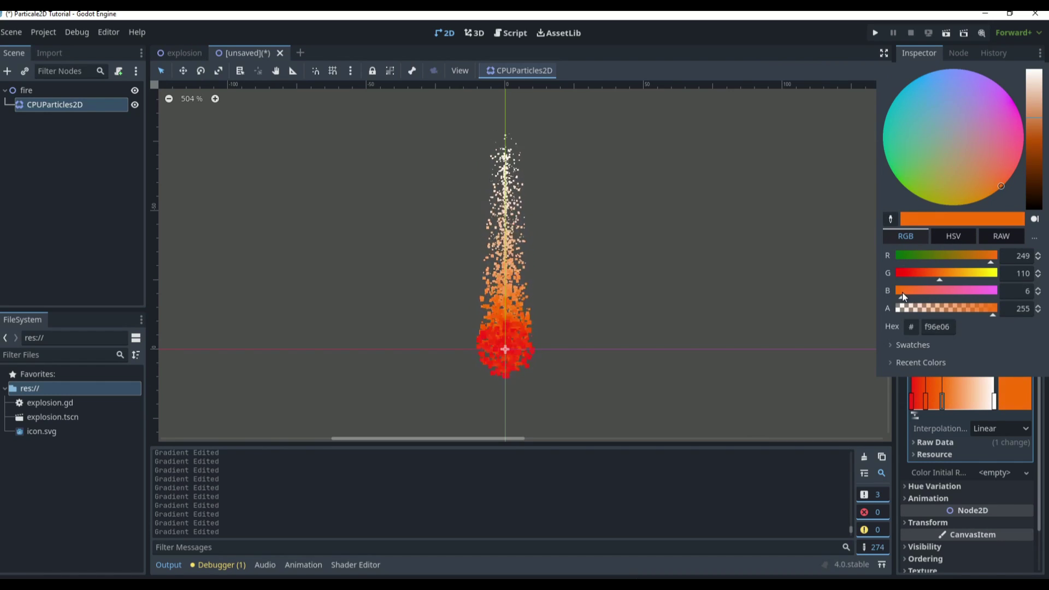
drag(949, 274, 960, 279)
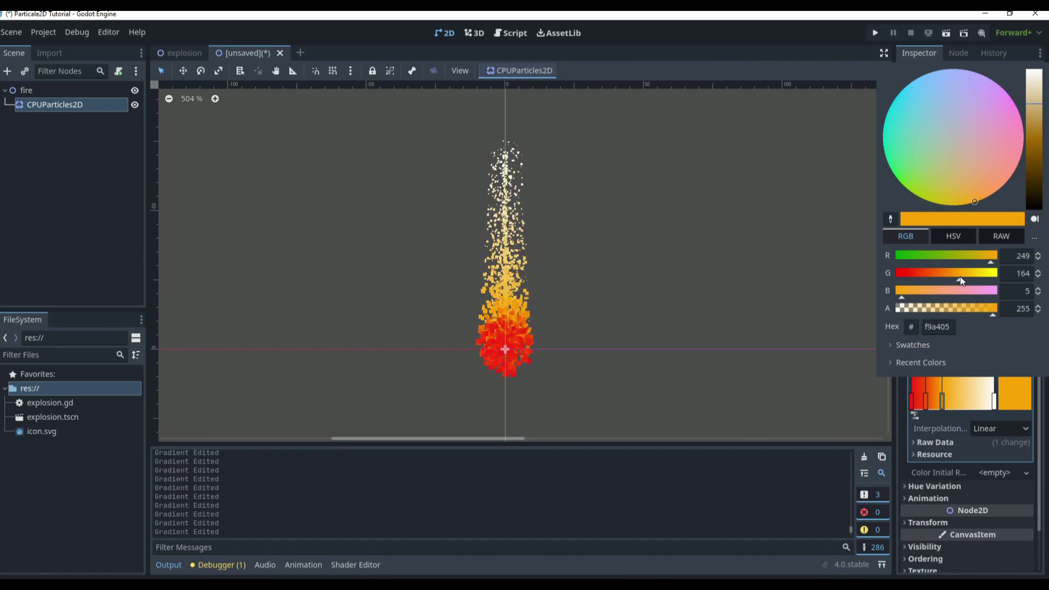
click(796, 264)
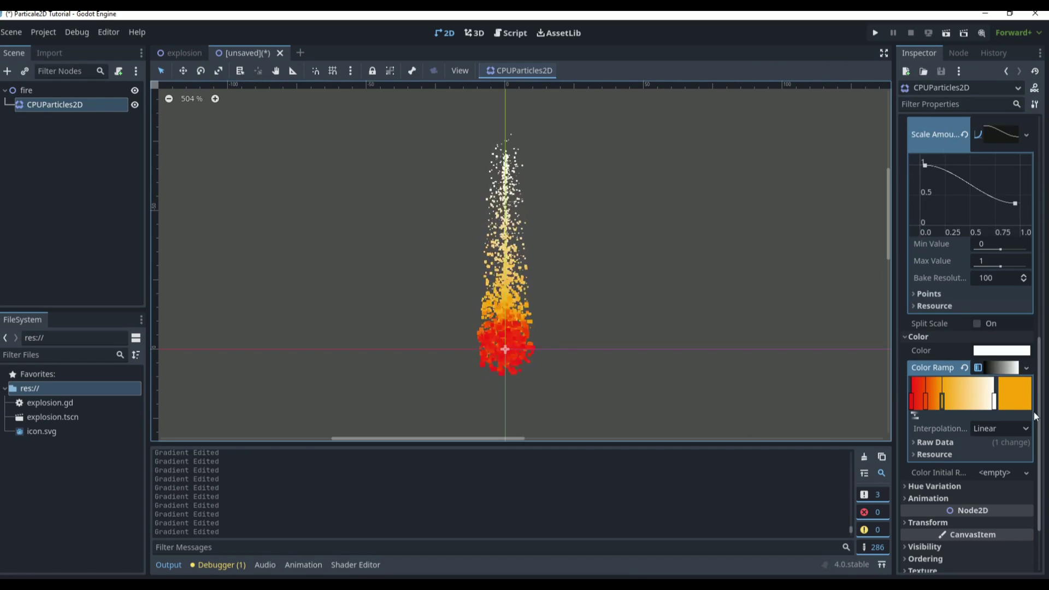
- Add a fourth color stop at about three quarters of the color ramp and set its alpha to 0
click(971, 395)
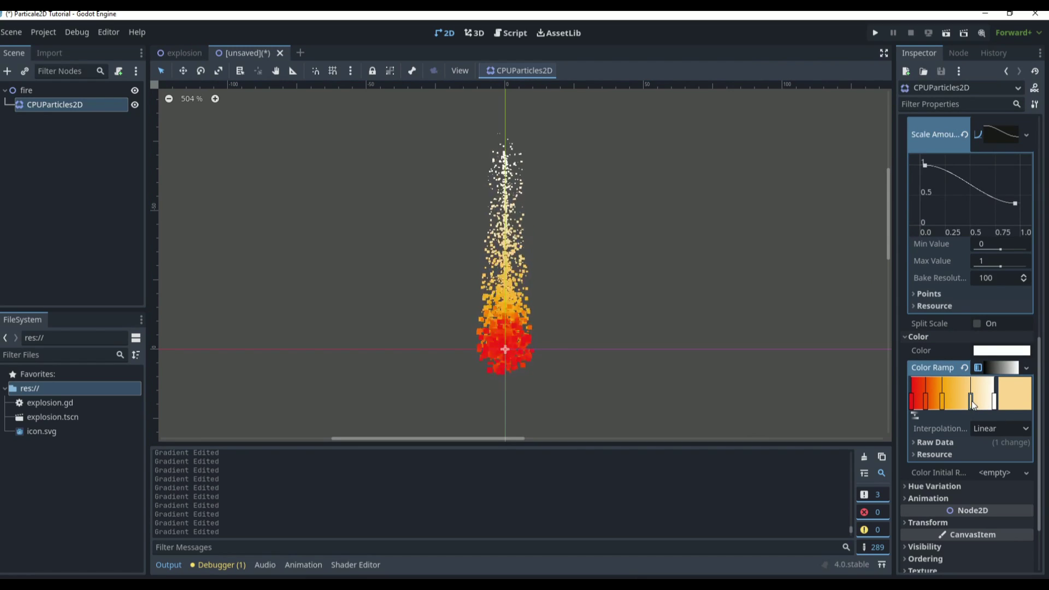
double_click(972, 403)
drag(995, 308, 848, 299)
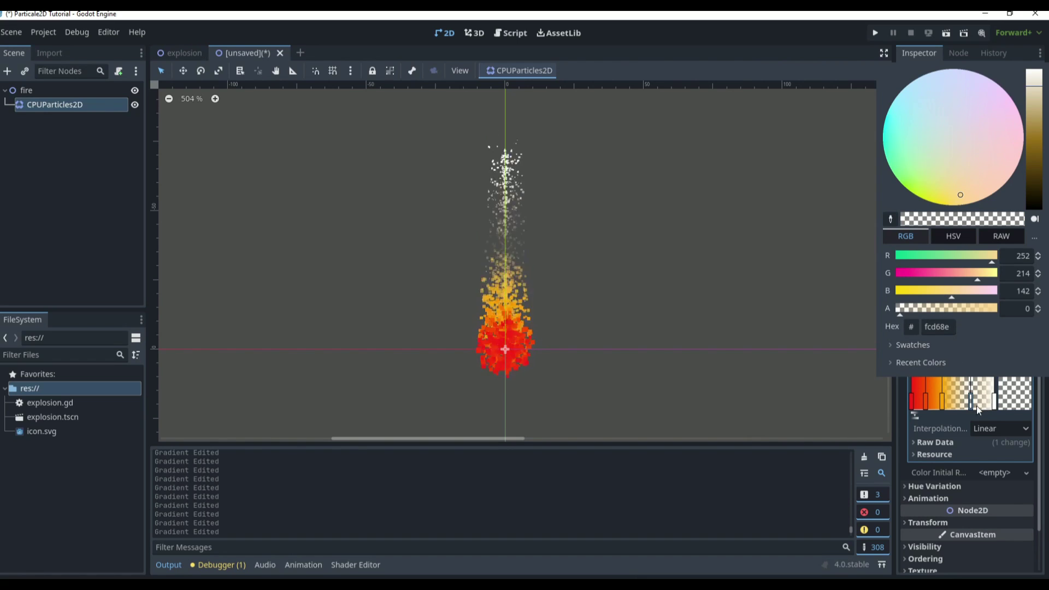
click(732, 309)
- Make the last white color stop of the color ramp fully transparent and move it slightly toward the fourth stop
click(994, 401)
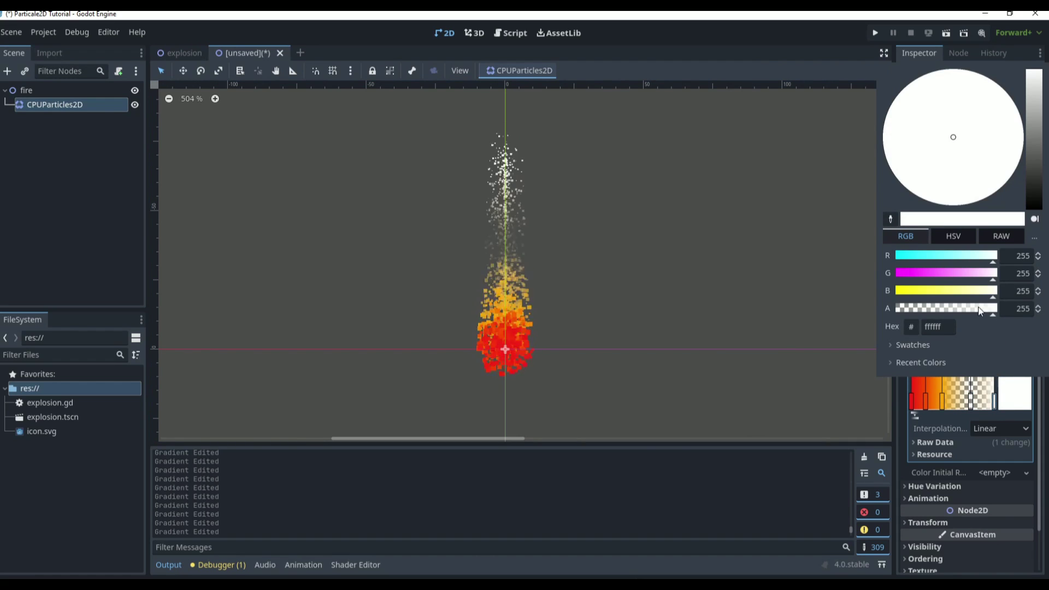
drag(963, 308, 774, 310)
click(775, 311)
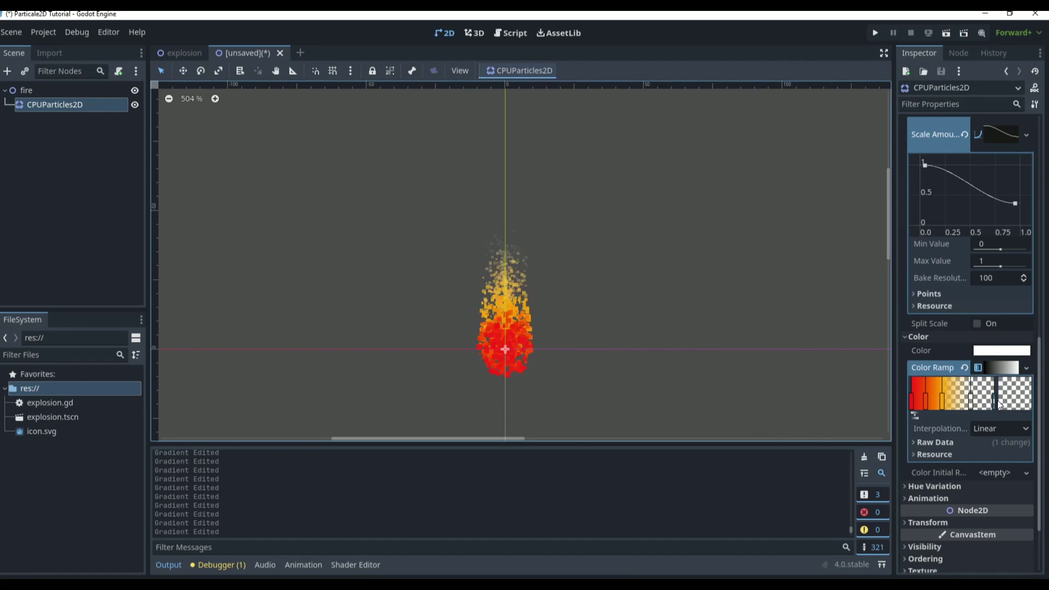
mouse_move(994, 404)
mouse_down()
mouse_move(973, 405)
mouse_move(982, 404)
mouse_up()
click(735, 305)
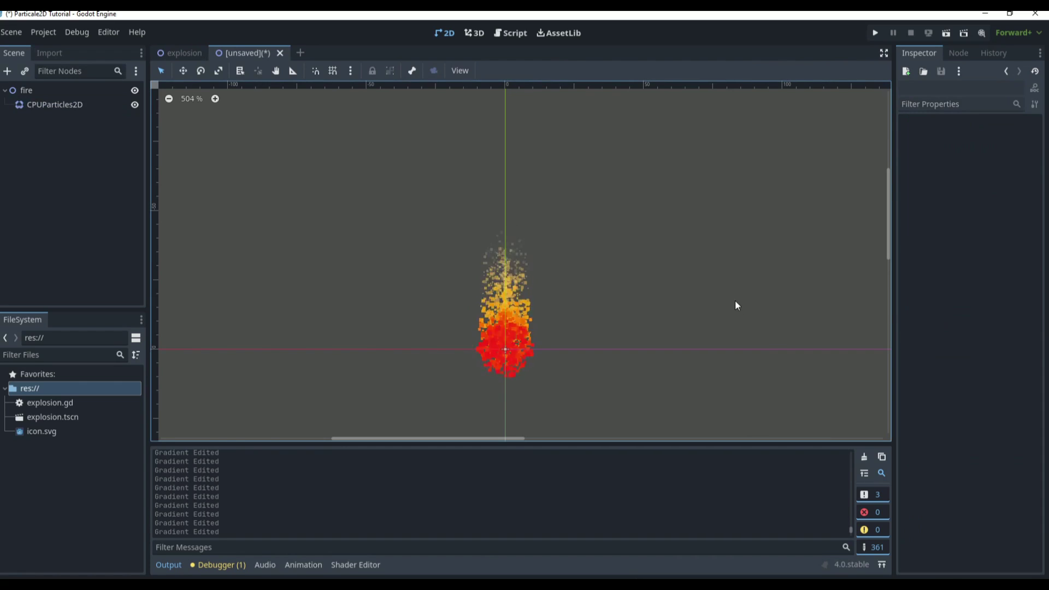
click(506, 346)
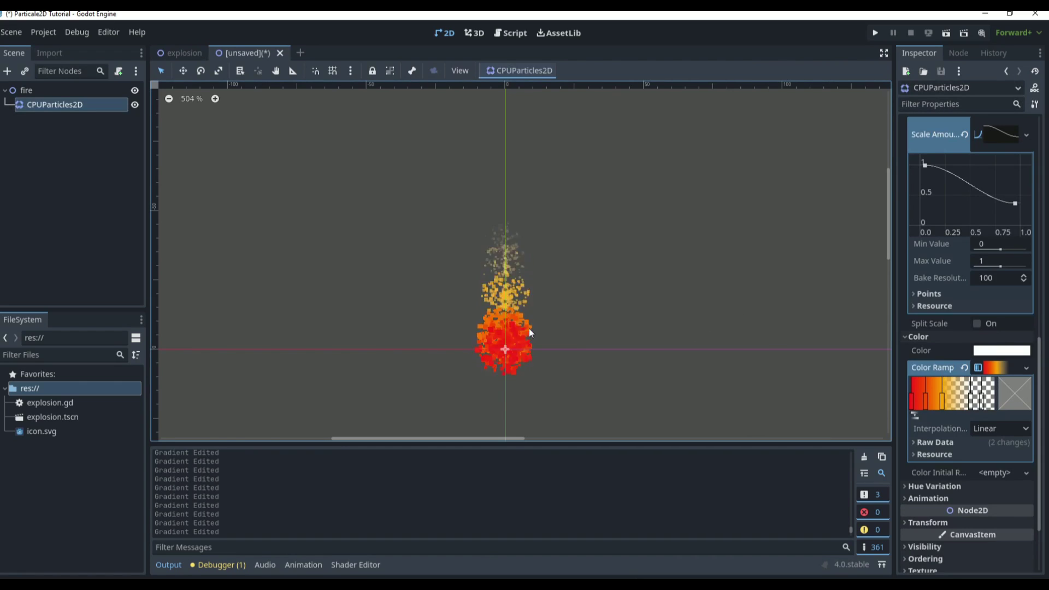
- Move the transparent fourth color stop of the color ramp close to the ramp's end
drag(981, 404, 987, 408)
click(608, 212)
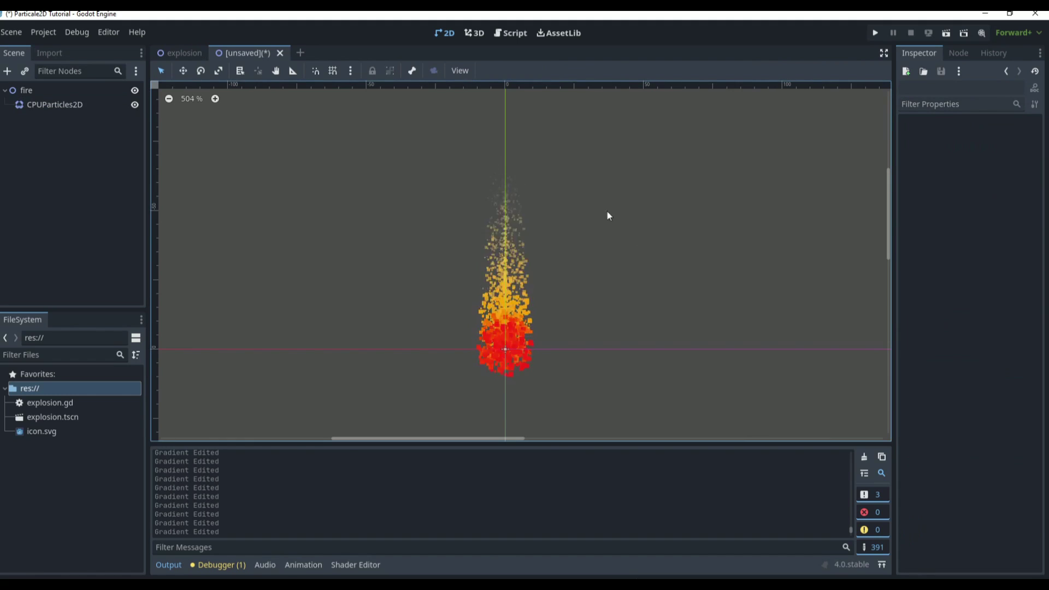
scroll(608, 216, down, 5)
scroll(618, 271, up, 4)
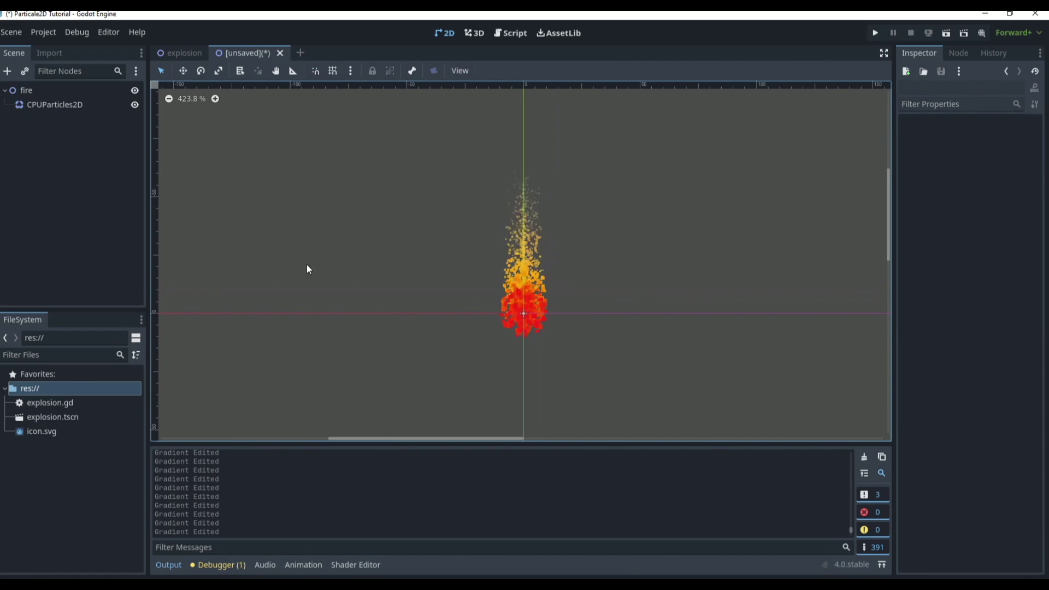
- Change the first color stop of the CPUParticles2D color ramp to orange-red f74119 by setting its green value to 65
click(44, 106)
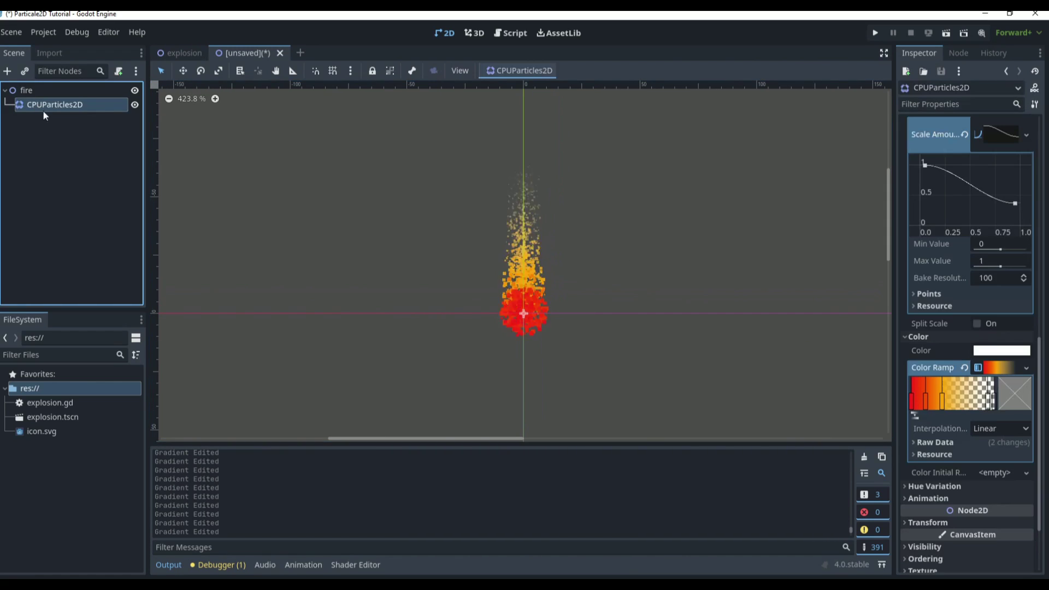
double_click(910, 398)
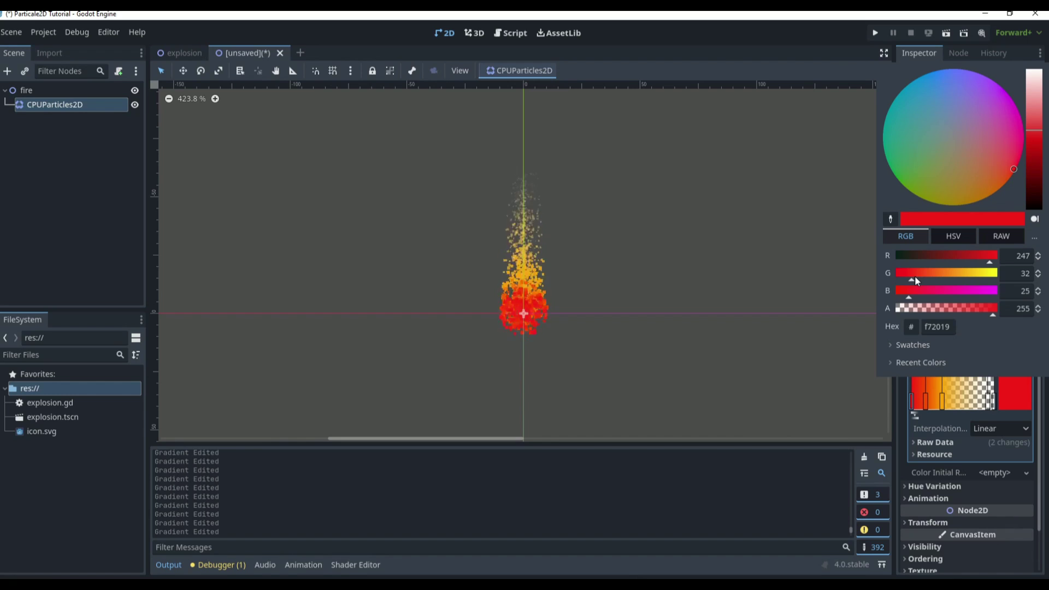
drag(915, 276, 923, 278)
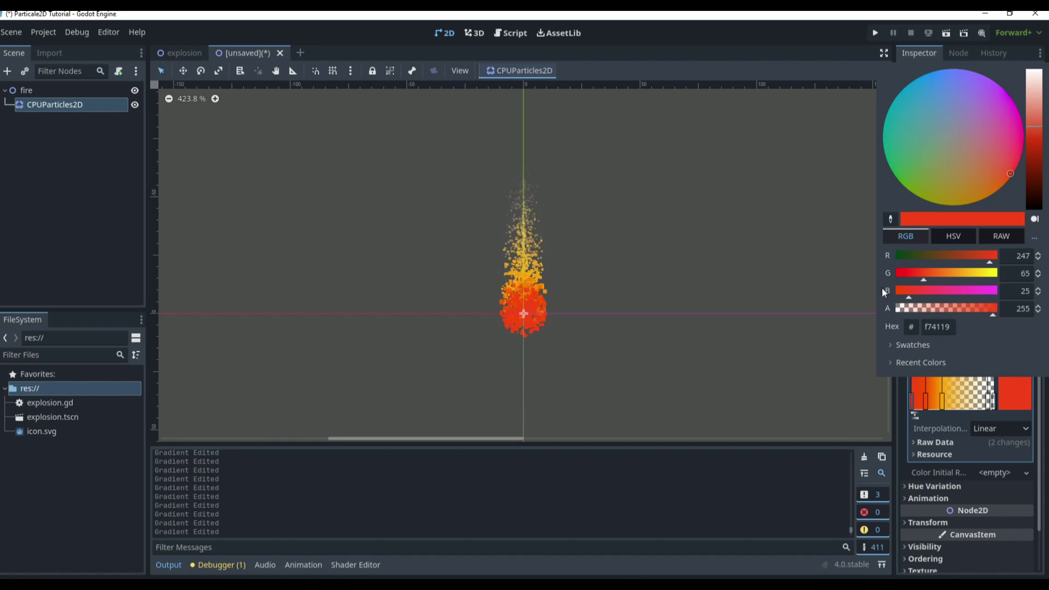
click(887, 430)
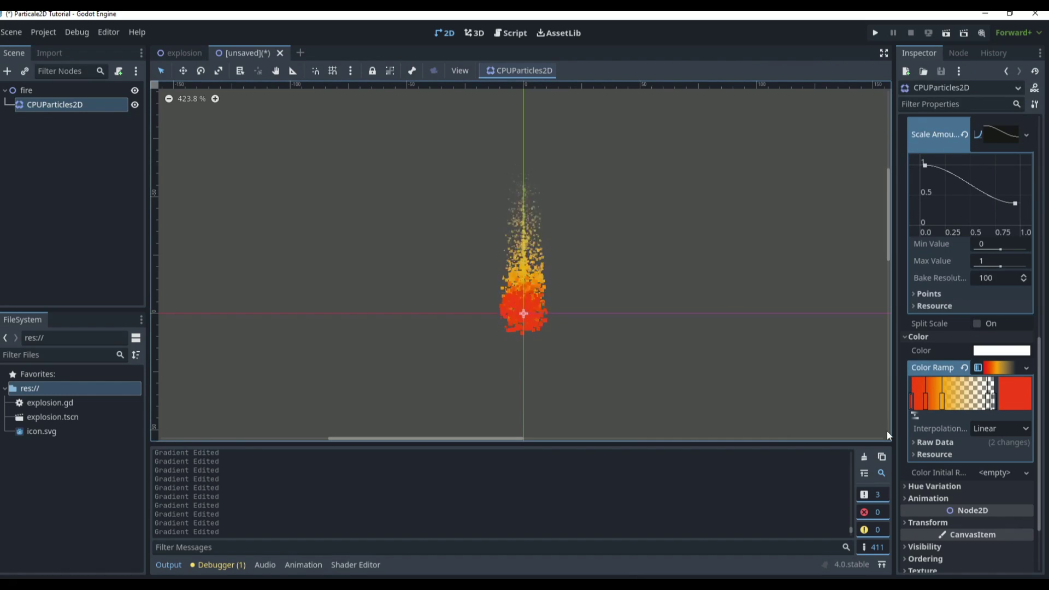
- Raise the green value of the color ramp's second stop slightly to adjust its orange
double_click(928, 401)
mouse_move(930, 273)
mouse_down()
mouse_move(946, 276)
mouse_move(935, 278)
mouse_up()
click(769, 298)
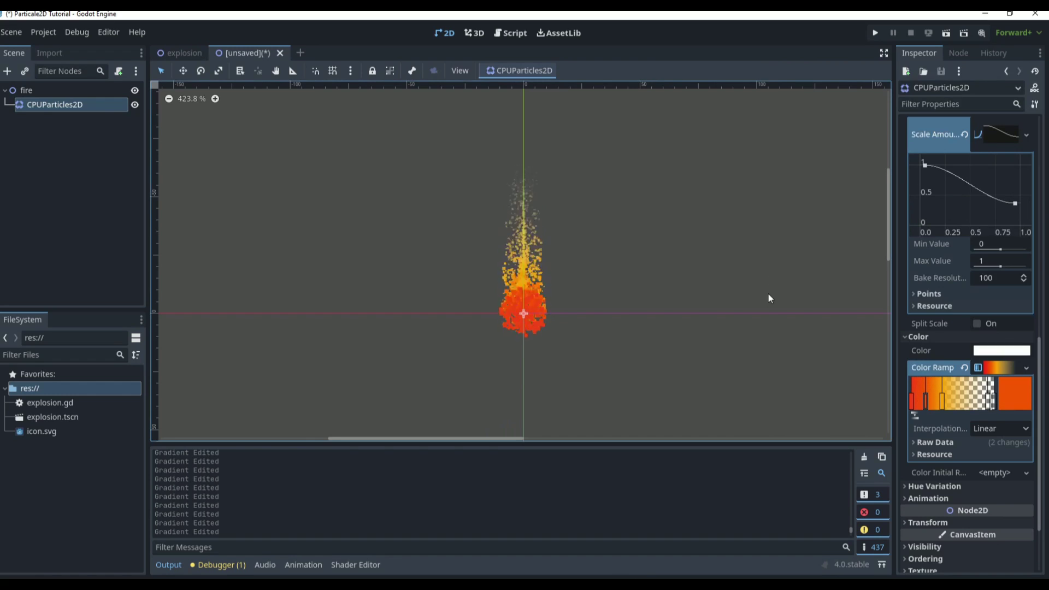
- Change the color ramp's third stop to a deeper orange f98a05 by setting its green value to 138
scroll(678, 308, up, 2)
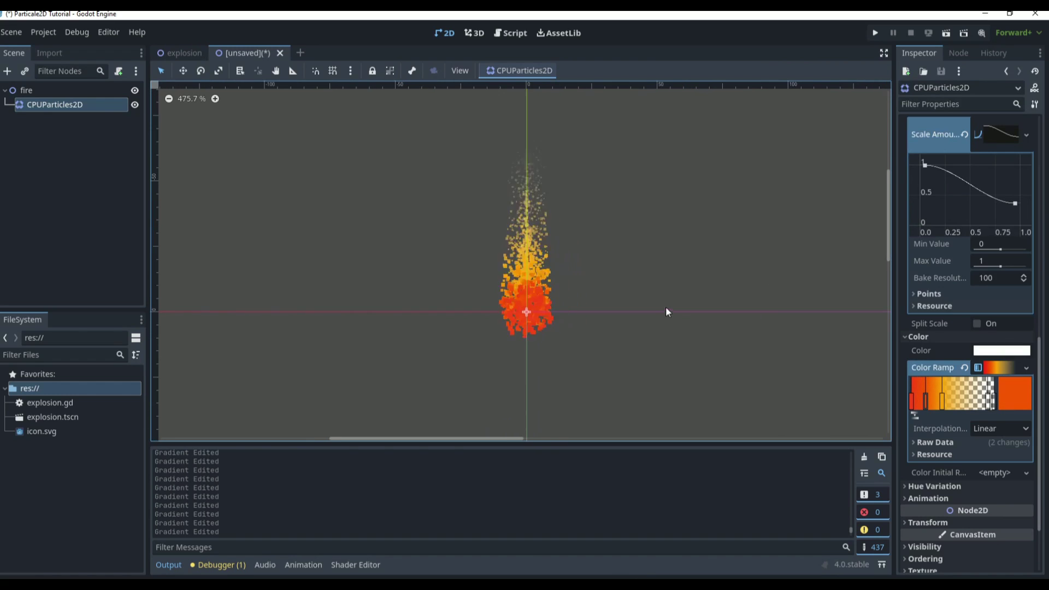
double_click(943, 401)
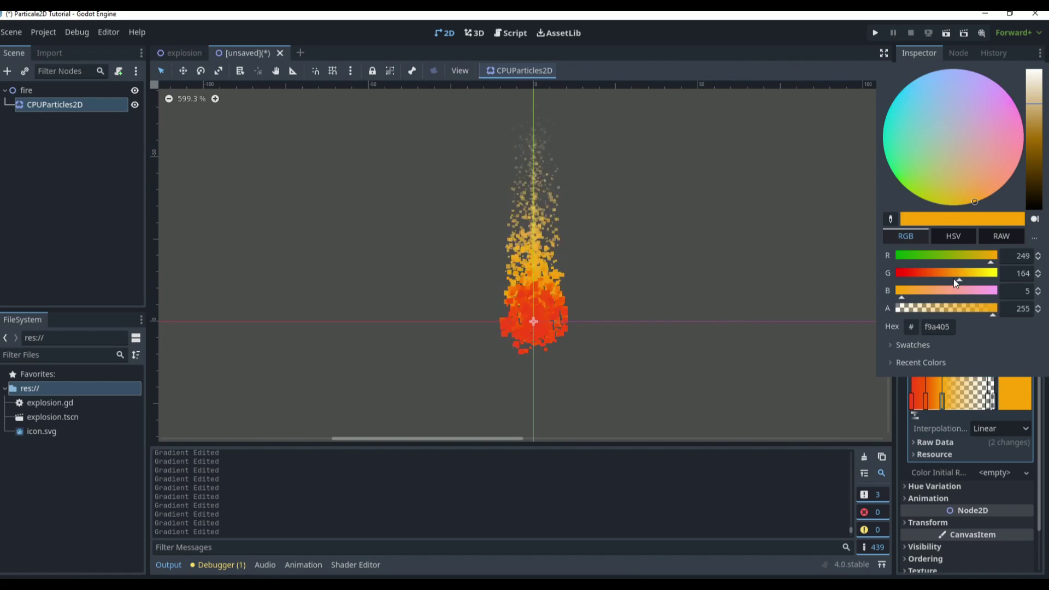
drag(959, 275, 951, 274)
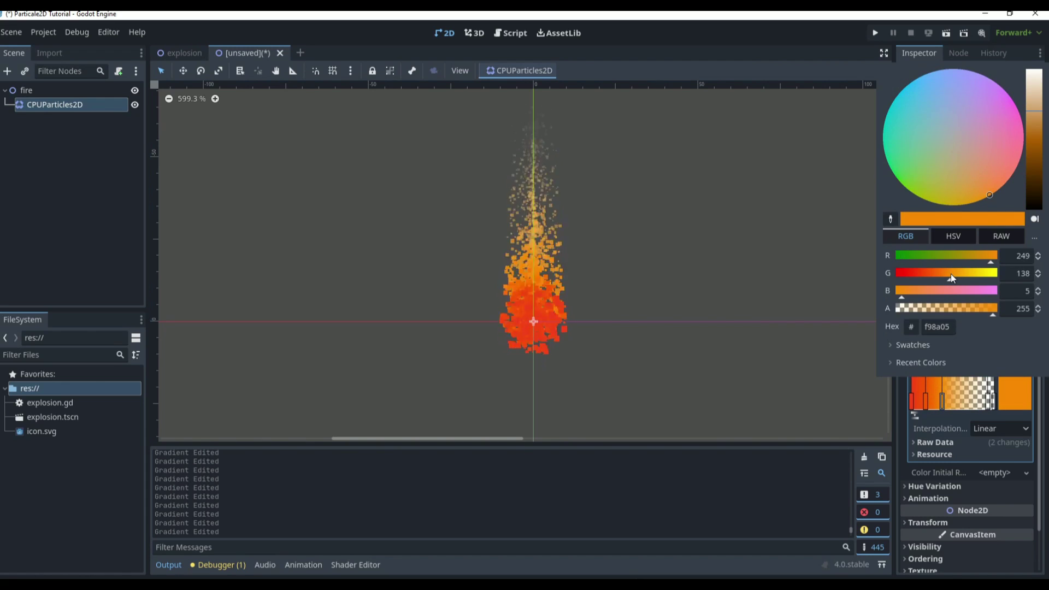
click(736, 284)
scroll(733, 297, down, 2)
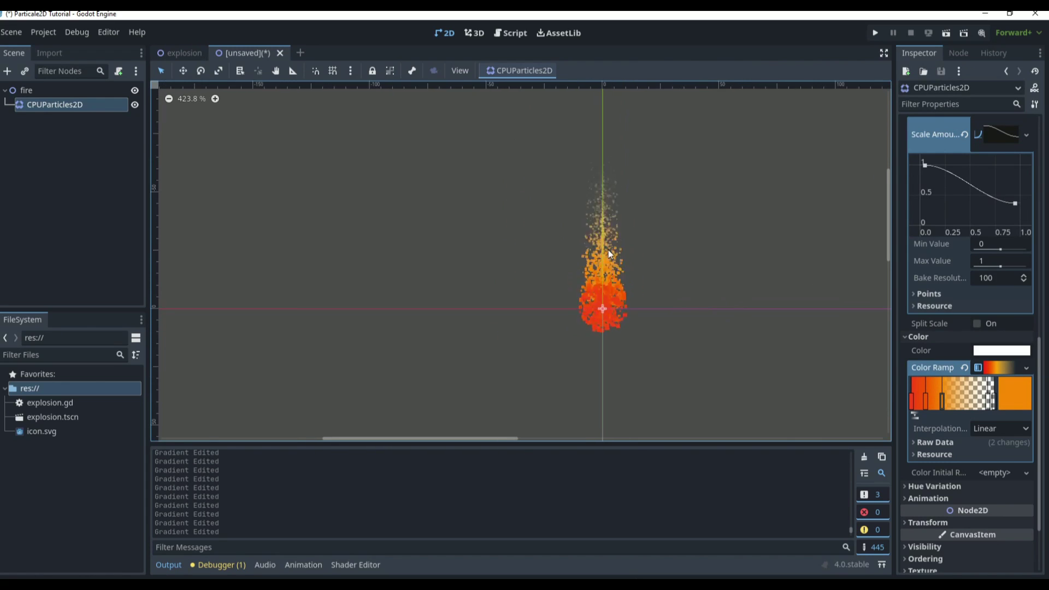
scroll(608, 250, up, 1)
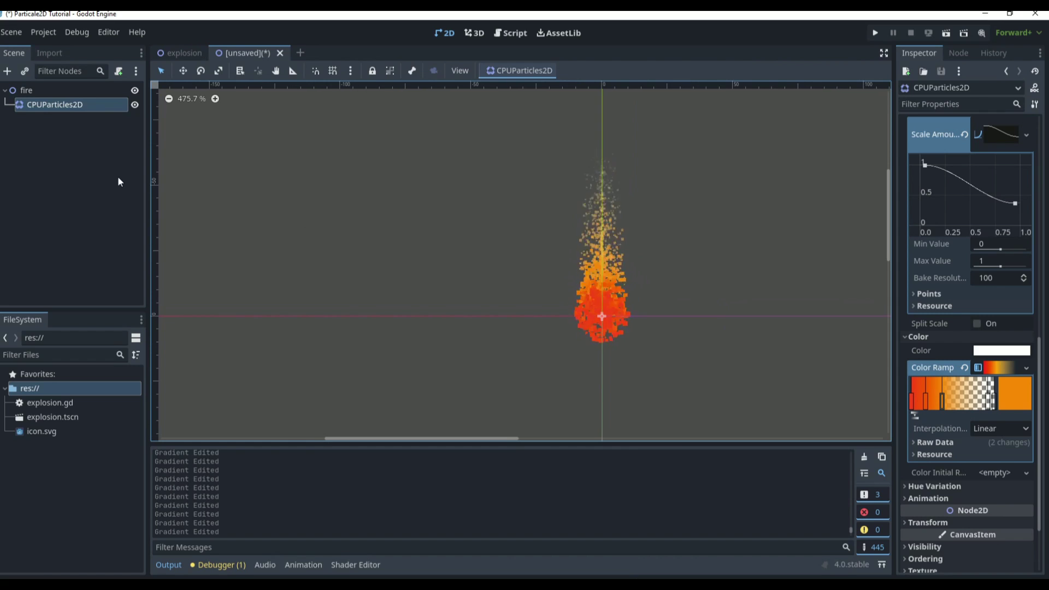
- Add a Camera2D node as a child of the fire root node
click(33, 90)
click(7, 71)
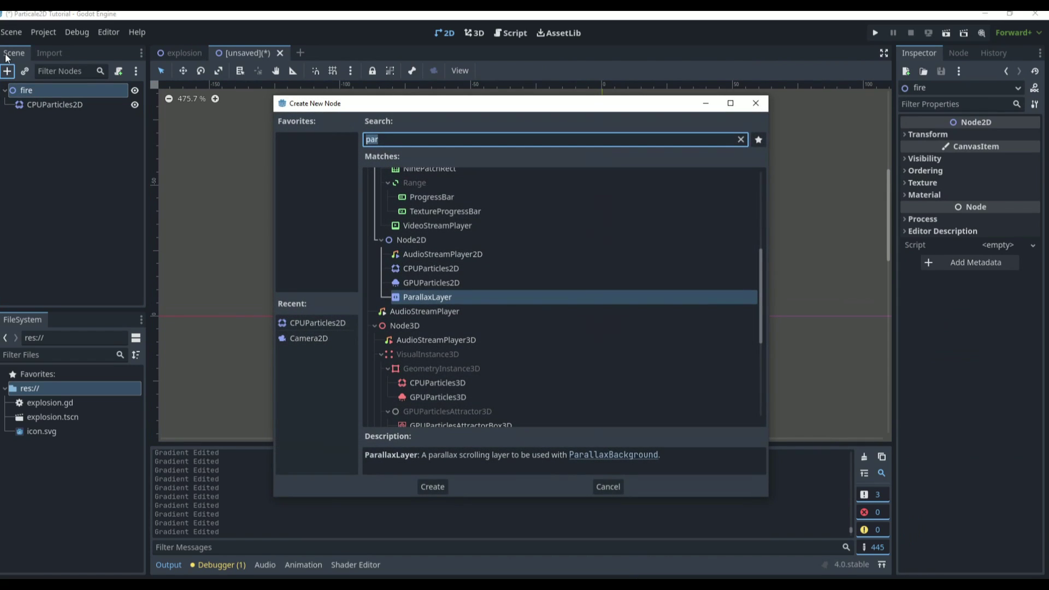
click(731, 104)
click(1035, 13)
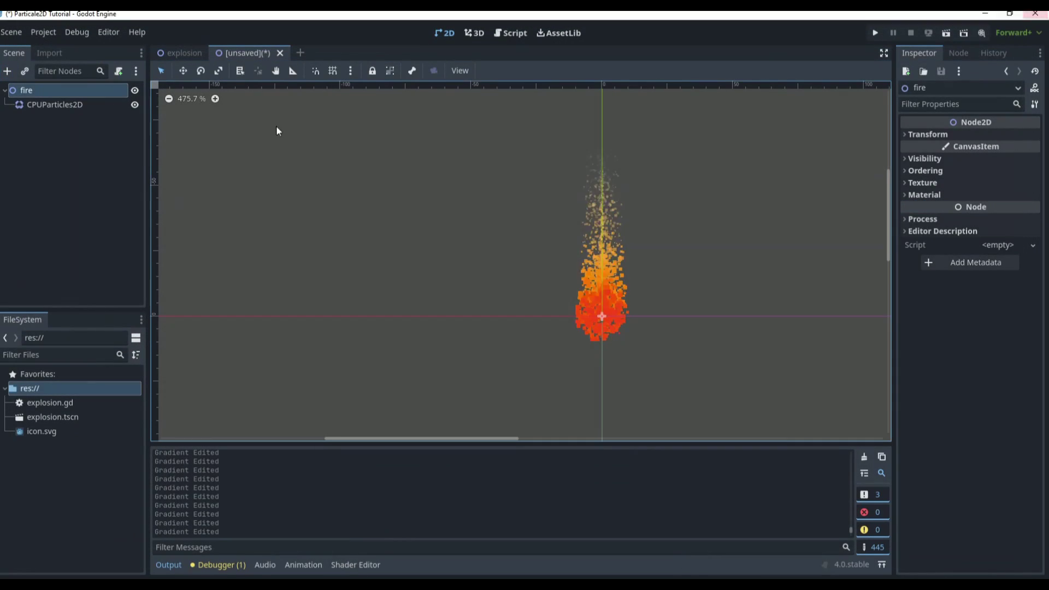
click(7, 71)
text(cam)
key(Return)
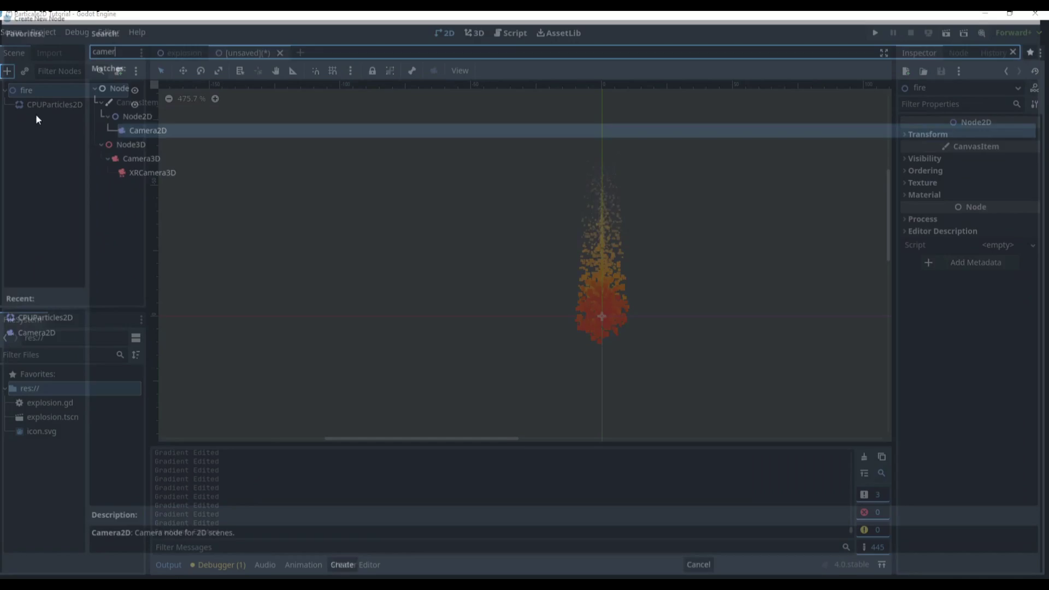
- Set the Camera2D zoom to 5 on both axes
click(998, 221)
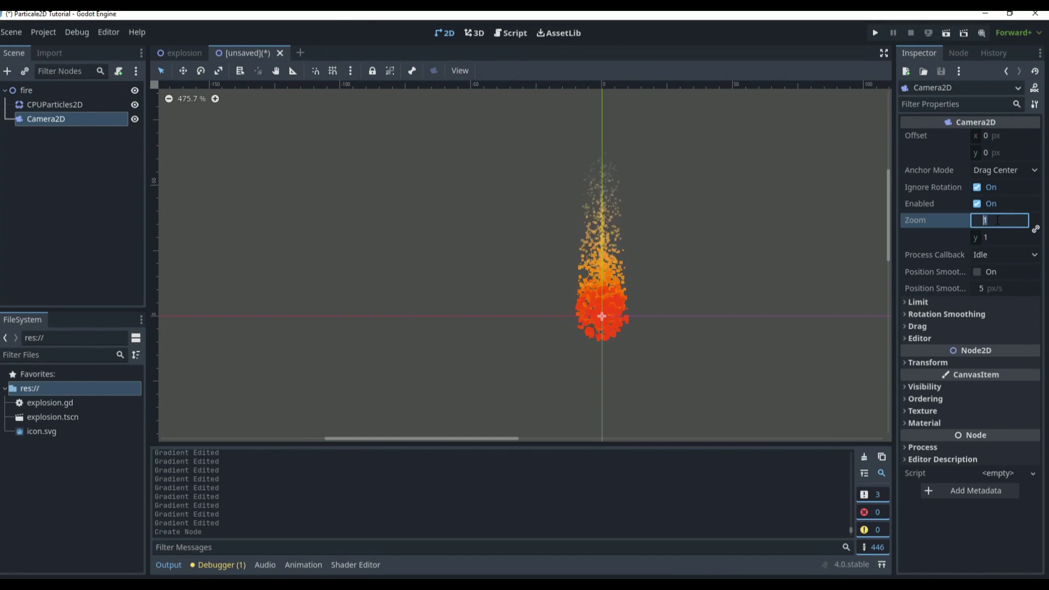
text(5)
key(Return)
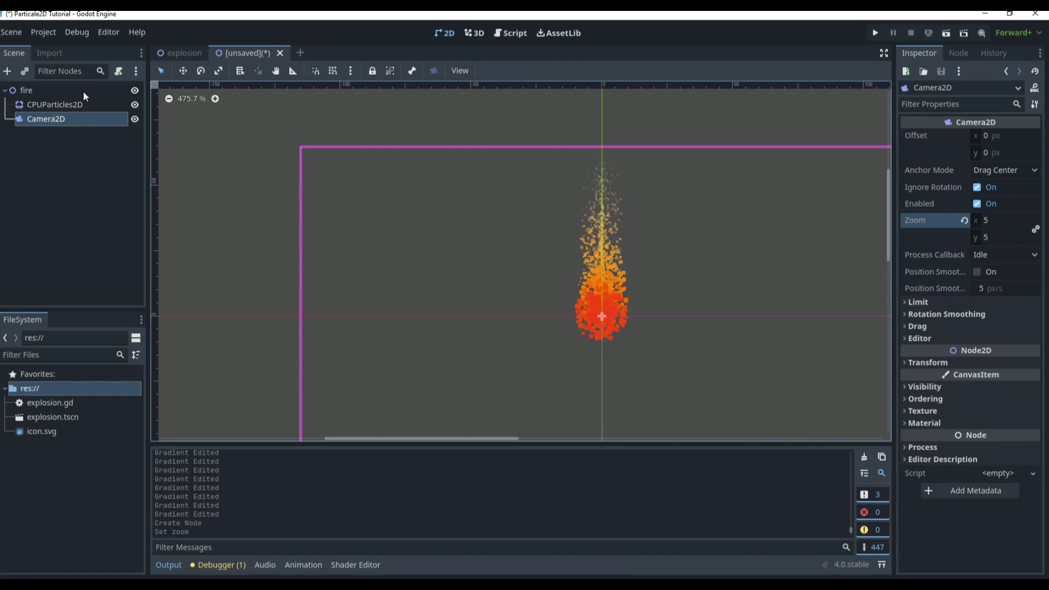
- Attach a new GDScript file fire.gd to the fire root node using the Node: Default template
click(26, 90)
scroll(329, 277, down, 2)
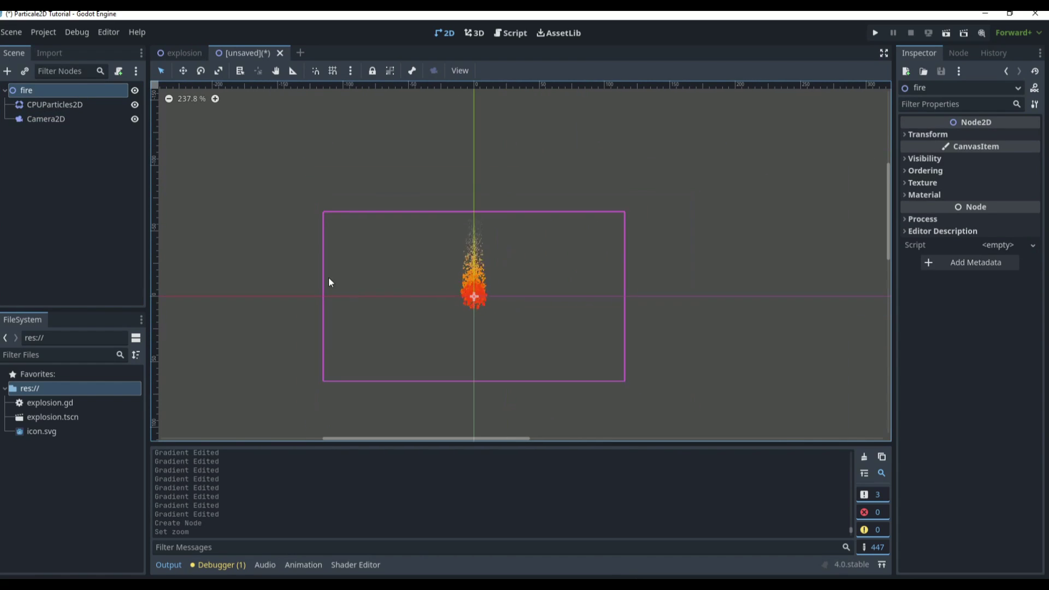
click(118, 71)
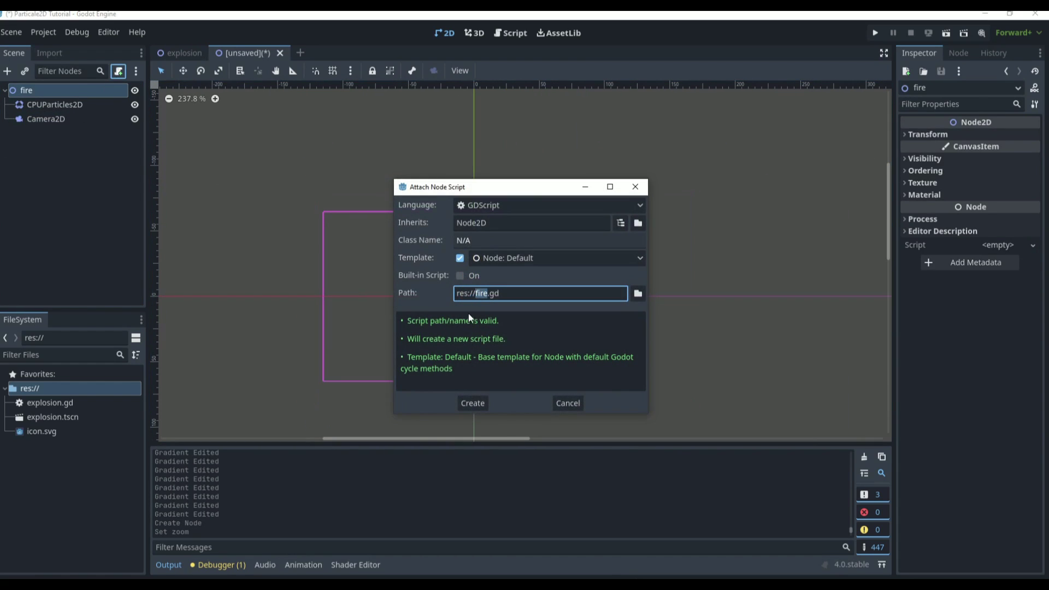
click(470, 403)
- Replace pass in _process with the condition if Input.is_action_just_pressed("ui_accept"): and start its indented block
double_click(319, 210)
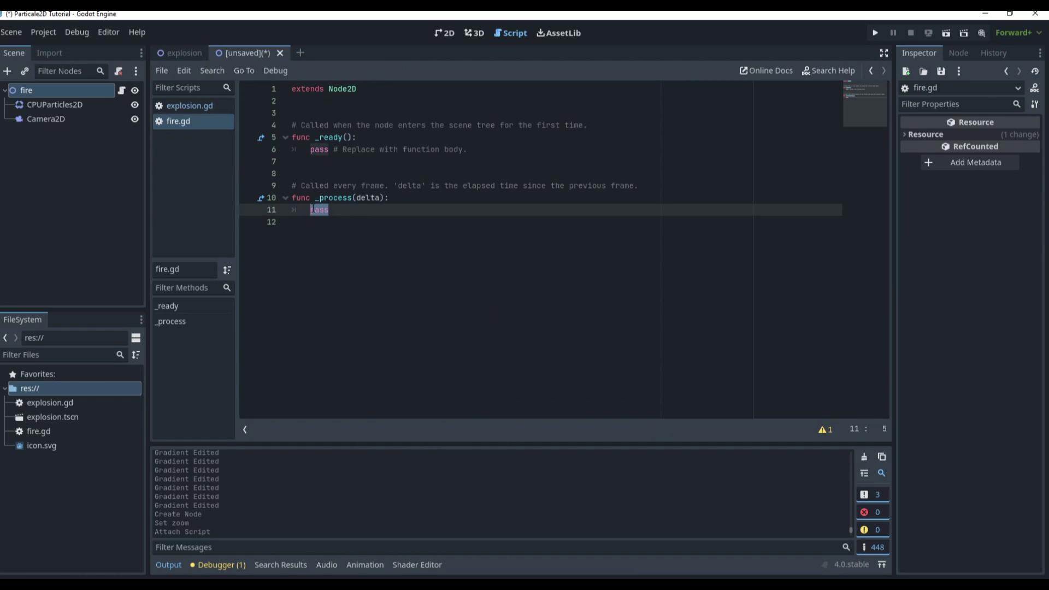
text(if Input.is_action_jus)
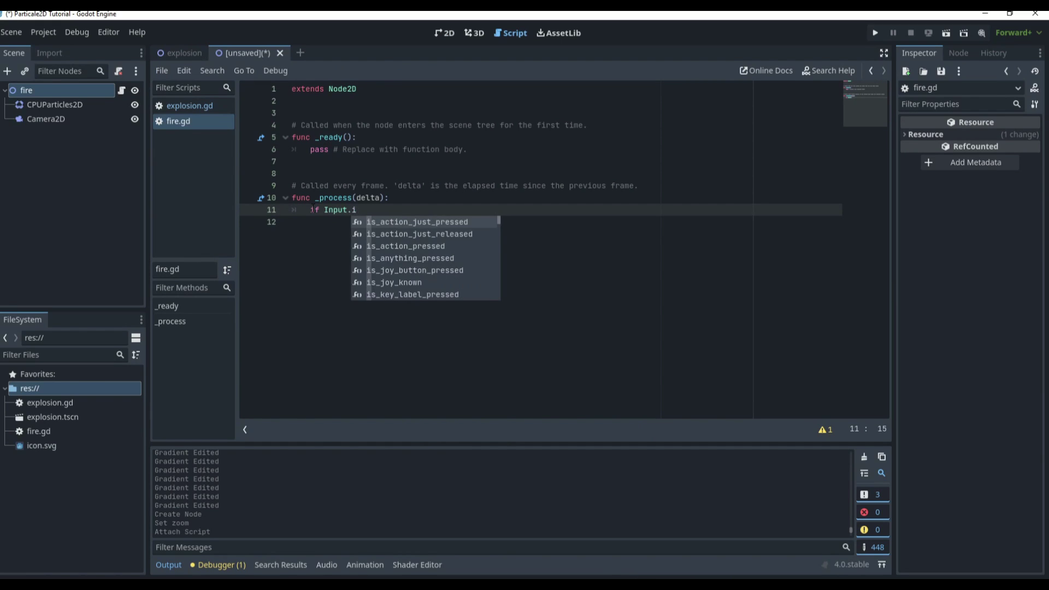
key(Return)
key(Return)
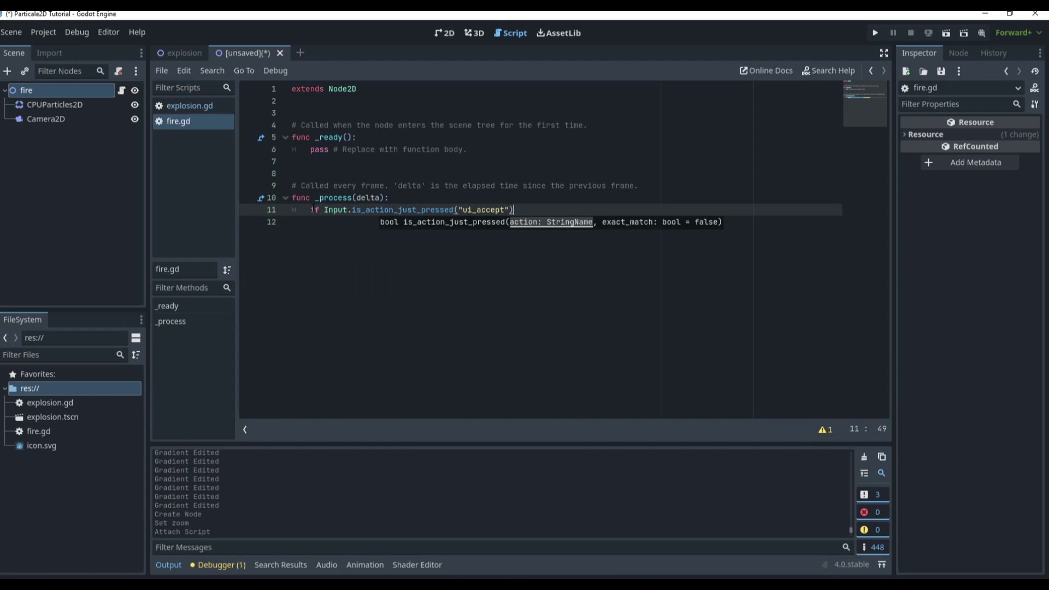
text(:)
key(Return)
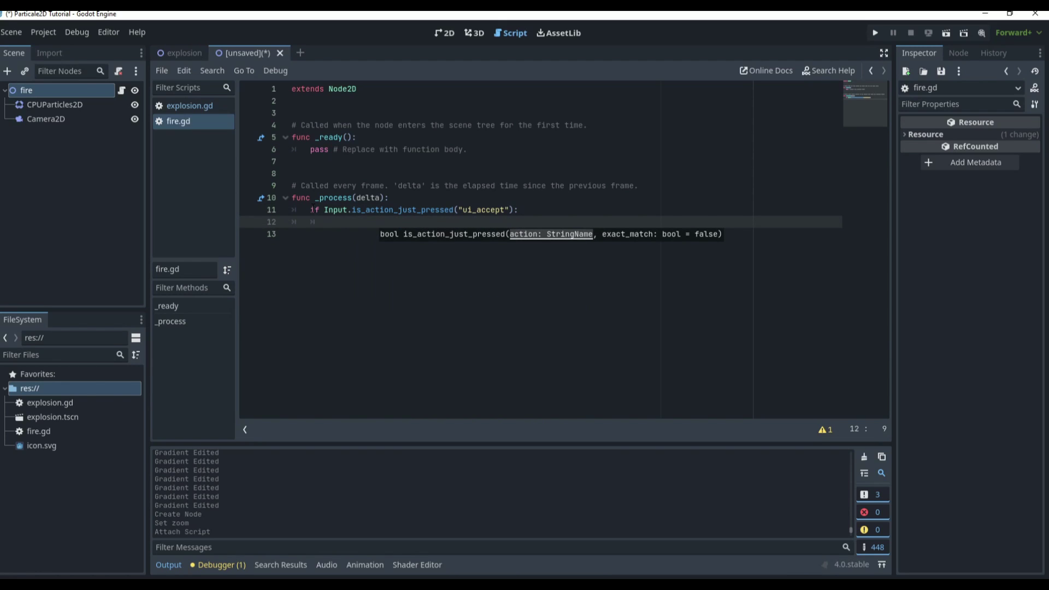
- Write $CPUParticles2D.emitting = !$CPUParticles2D.emitting inside the if block and save the scene as fire.tscn
text(p)
key(BackSpace)
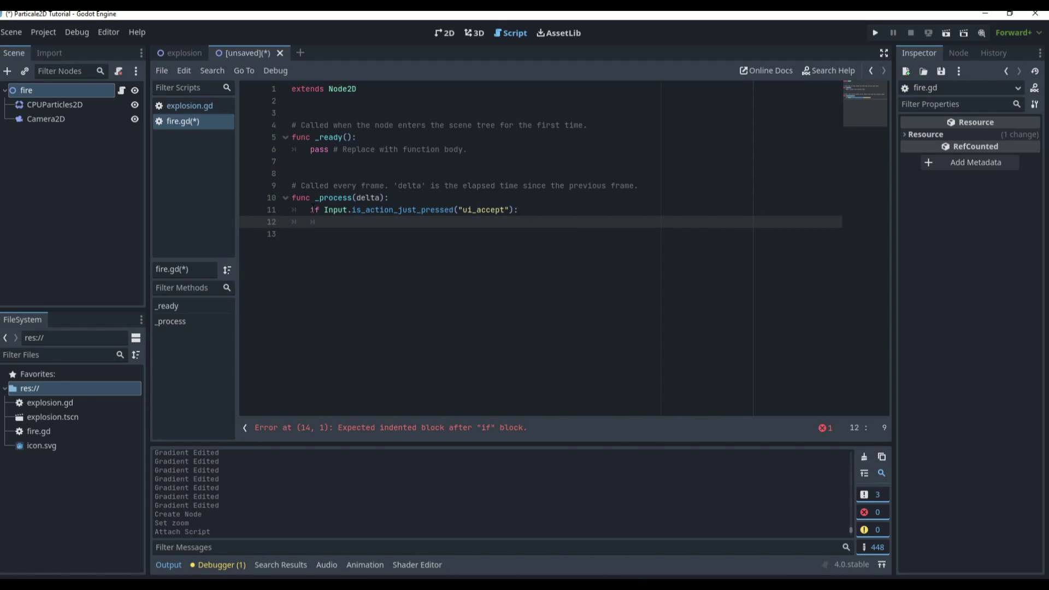
text(C\)
text(P)
key(Return)
text(.emitting = !)
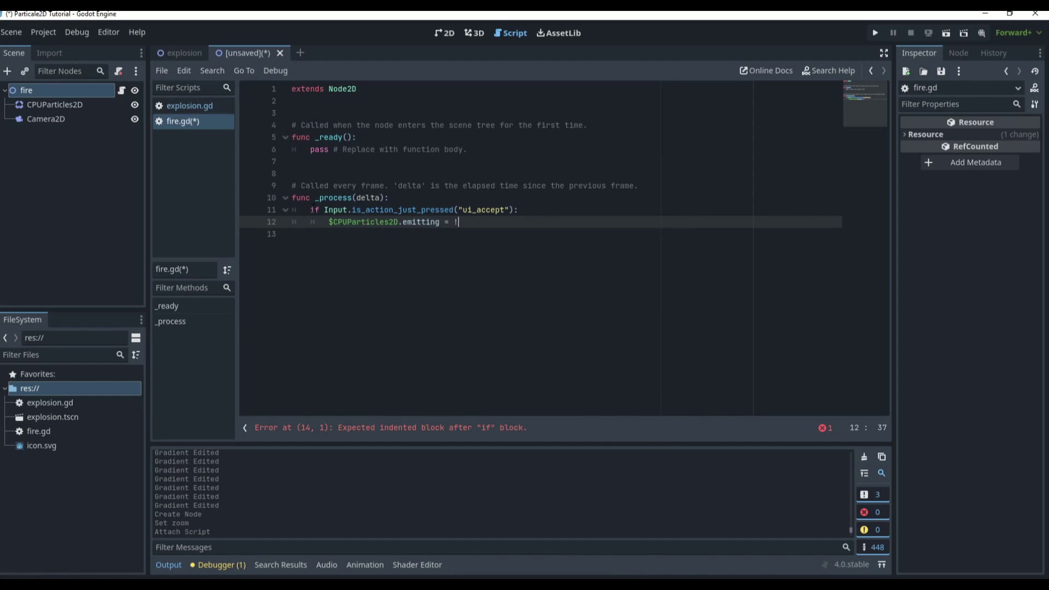
text($)
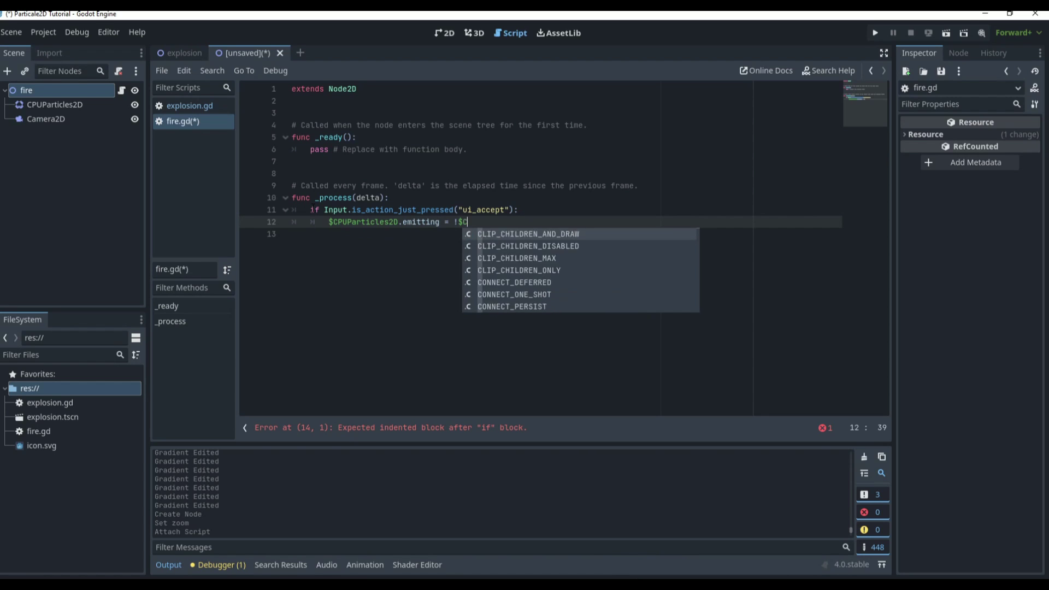
text(CPU)
key(Return)
text(.emitting)
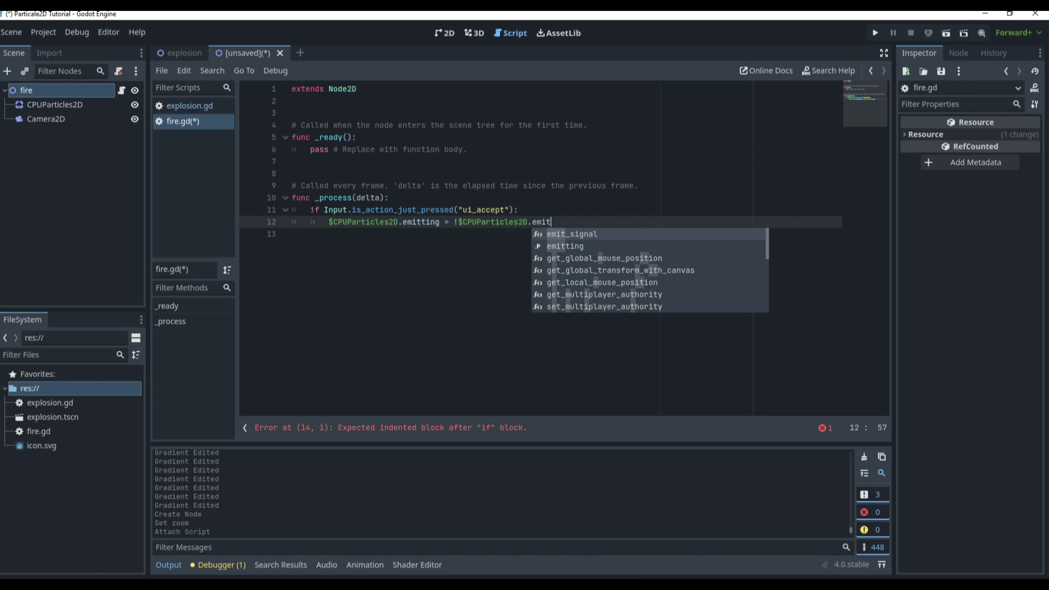
key(ctrl+s)
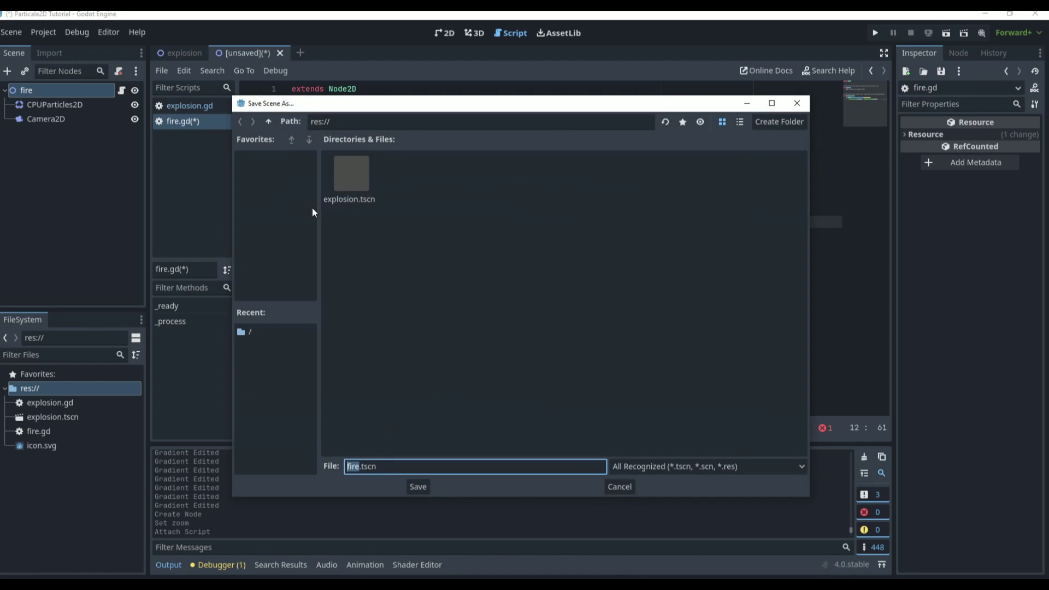
click(418, 486)
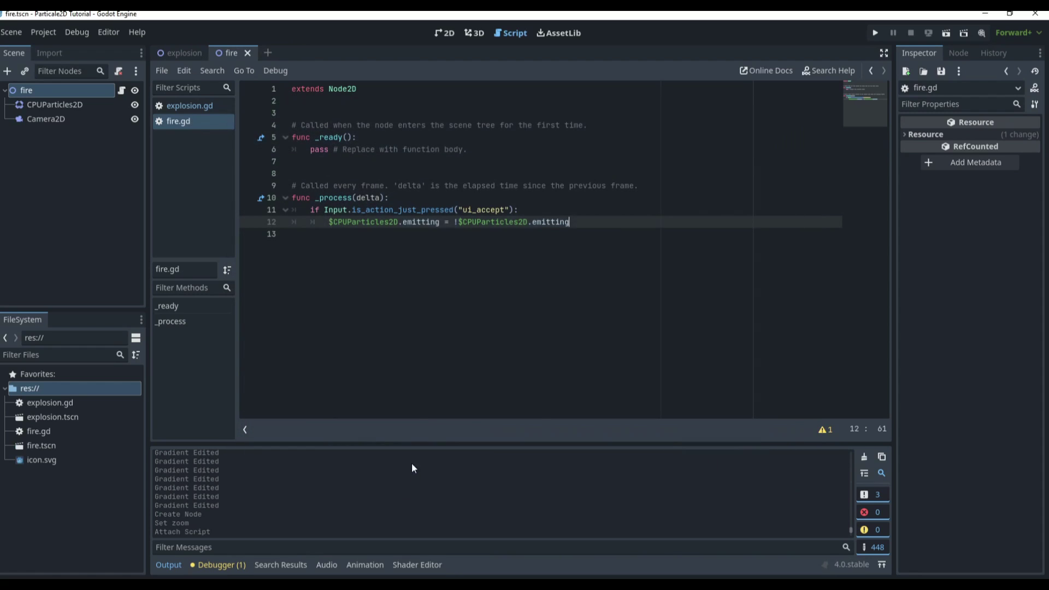
- Review the CPUParticles2D node's properties in the 2D workspace, and test-run the fire scene
click(88, 104)
click(444, 33)
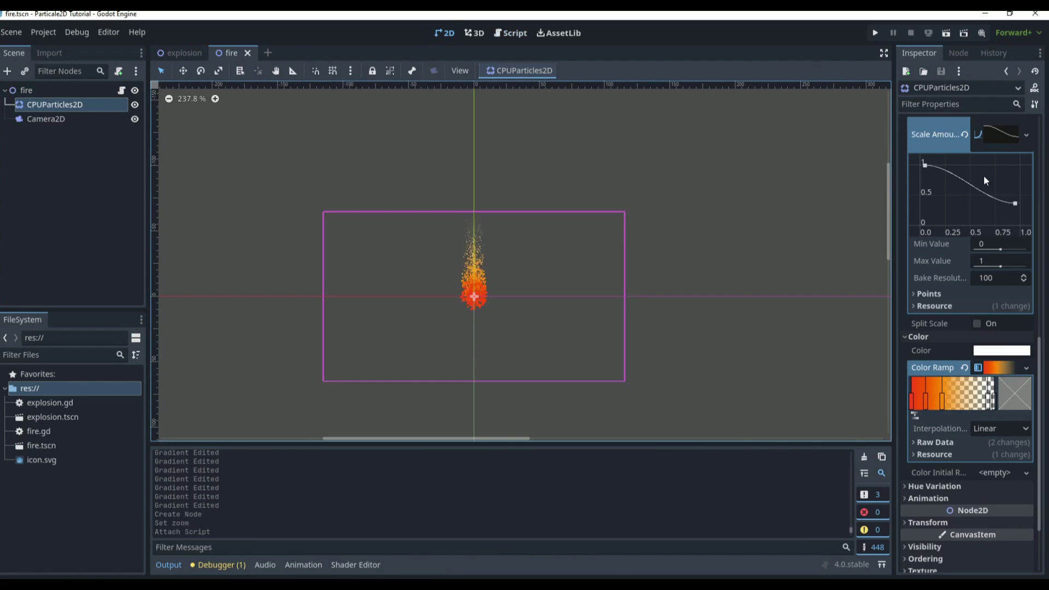
scroll(984, 174, up, 10)
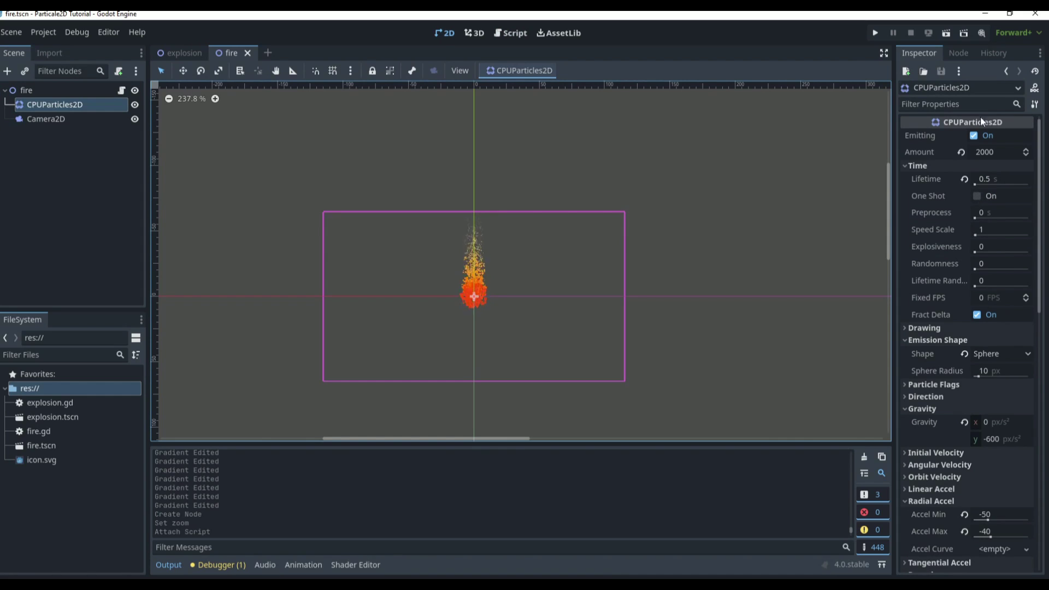
key(F5)
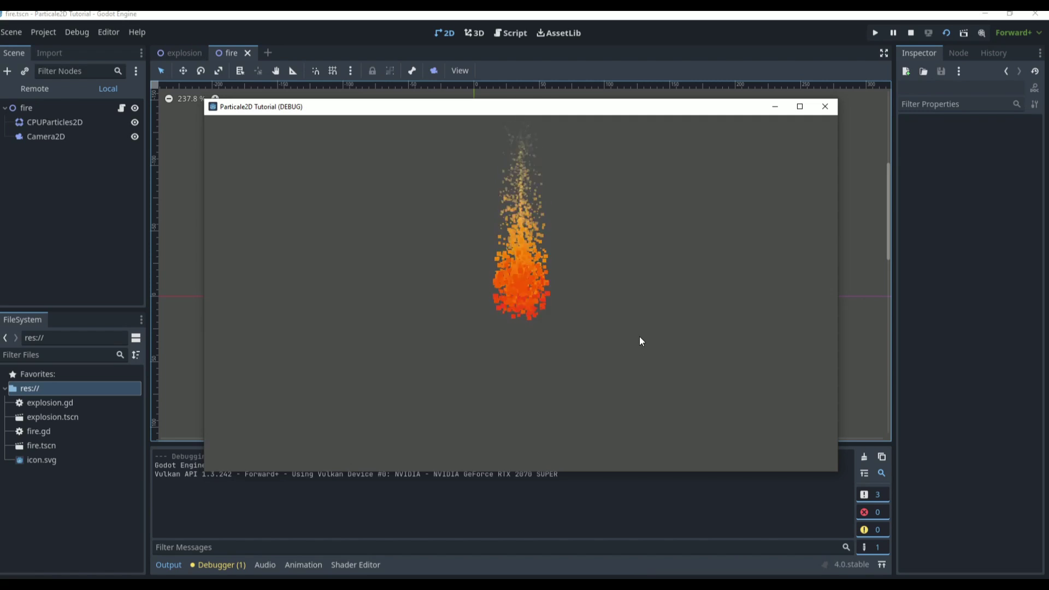
click(825, 106)
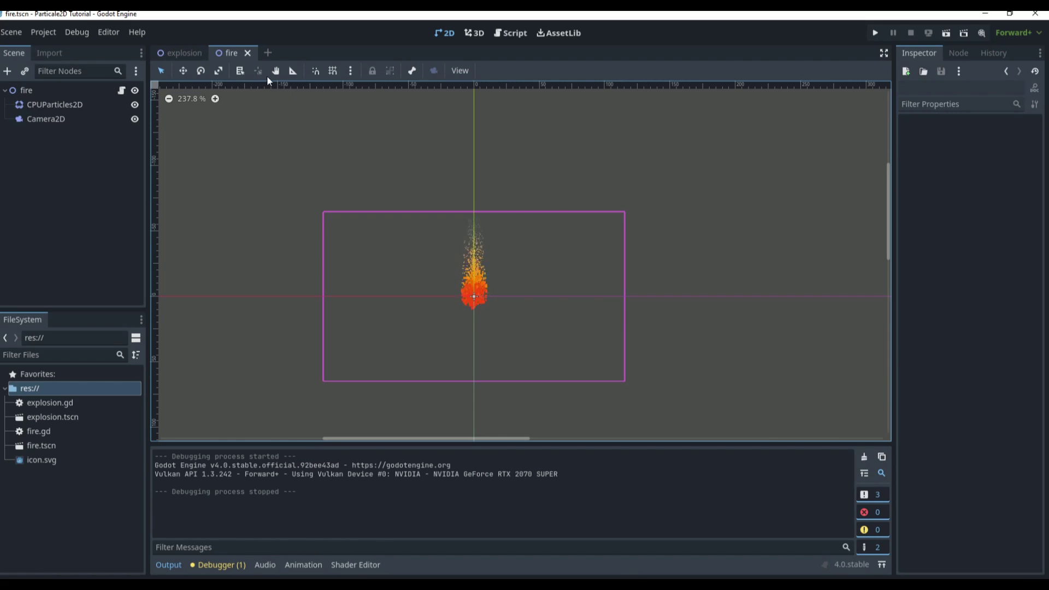
- Create a new scene with a Node2D root and rename the root to rain
click(267, 52)
click(83, 106)
double_click(85, 91)
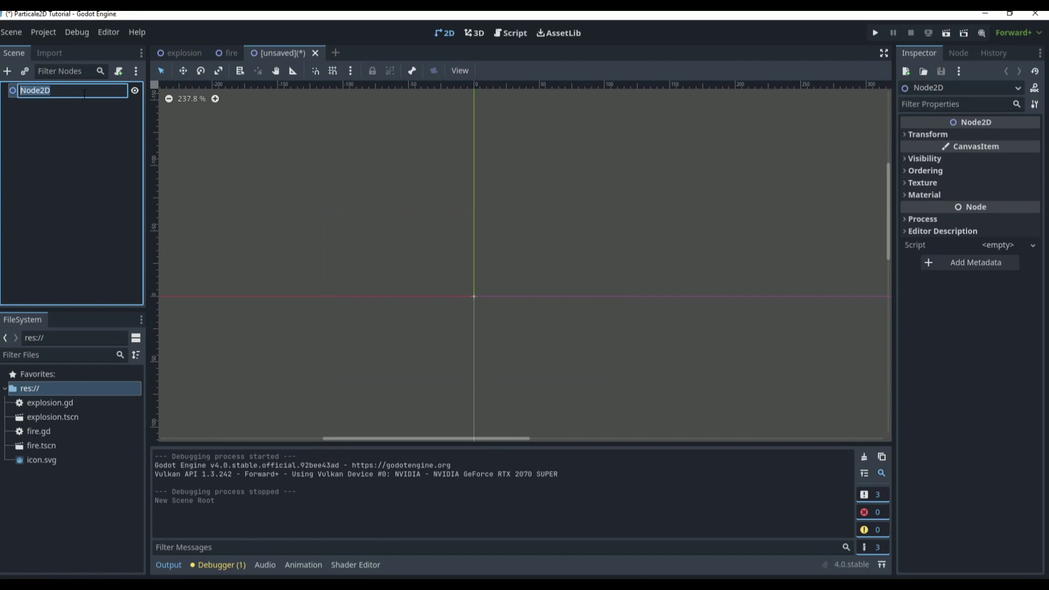
text(rain)
key(Return)
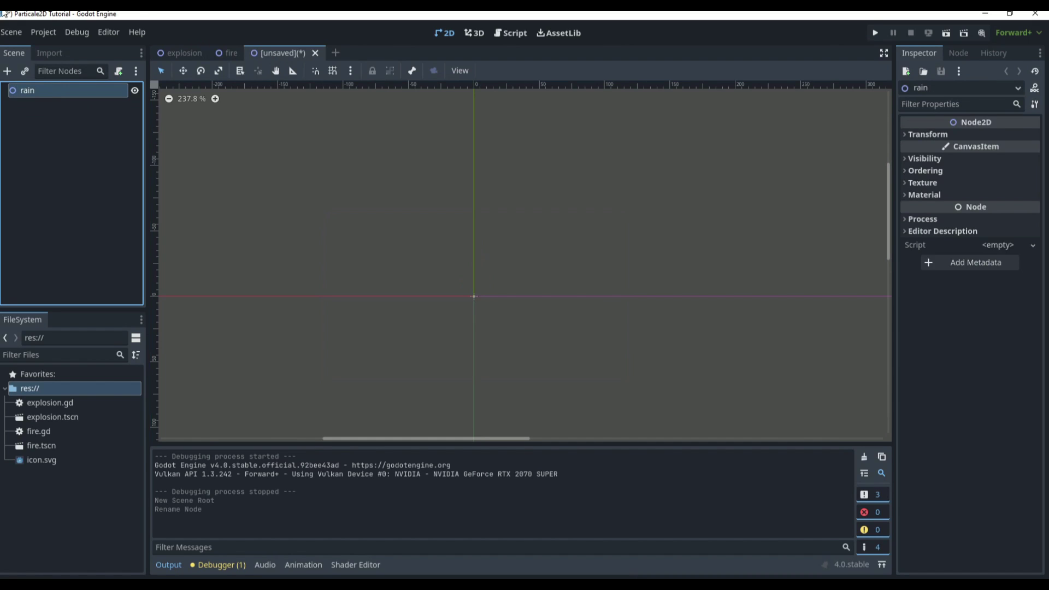
- Add a CPUParticles2D node as a child of the rain root
click(8, 71)
text(par)
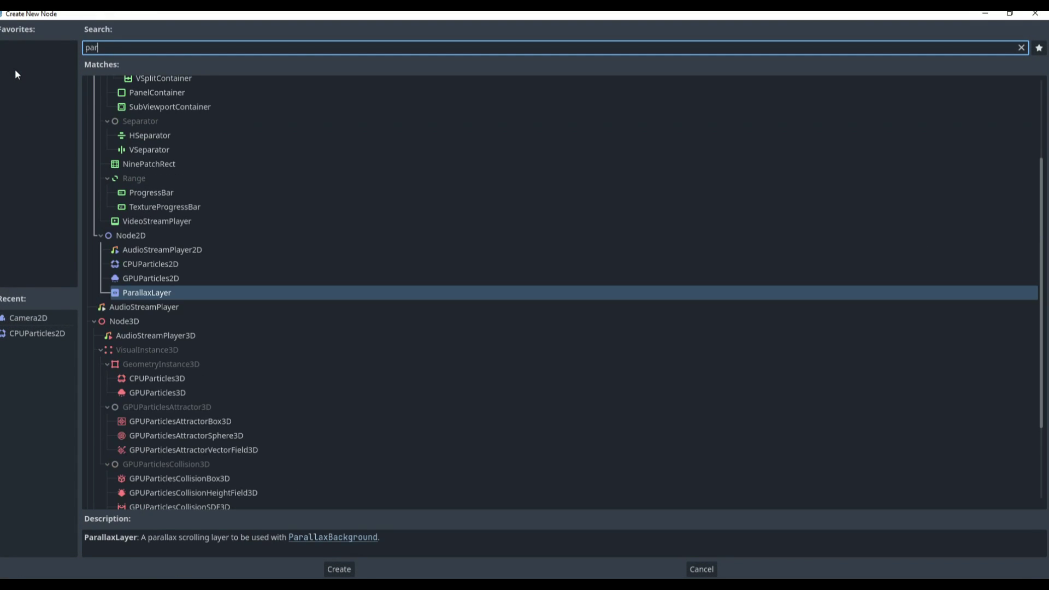
key(Up)
key(Up)
key(Return)
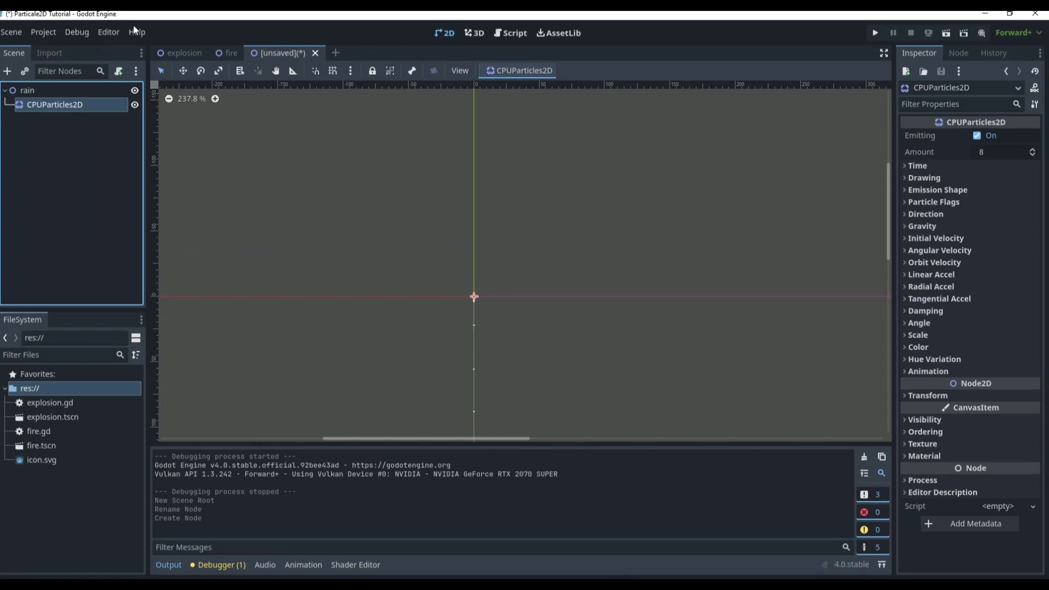
- Add a Camera2D node under the rain root and set its zoom to 5 on both axes
click(27, 90)
click(8, 71)
text(camer)
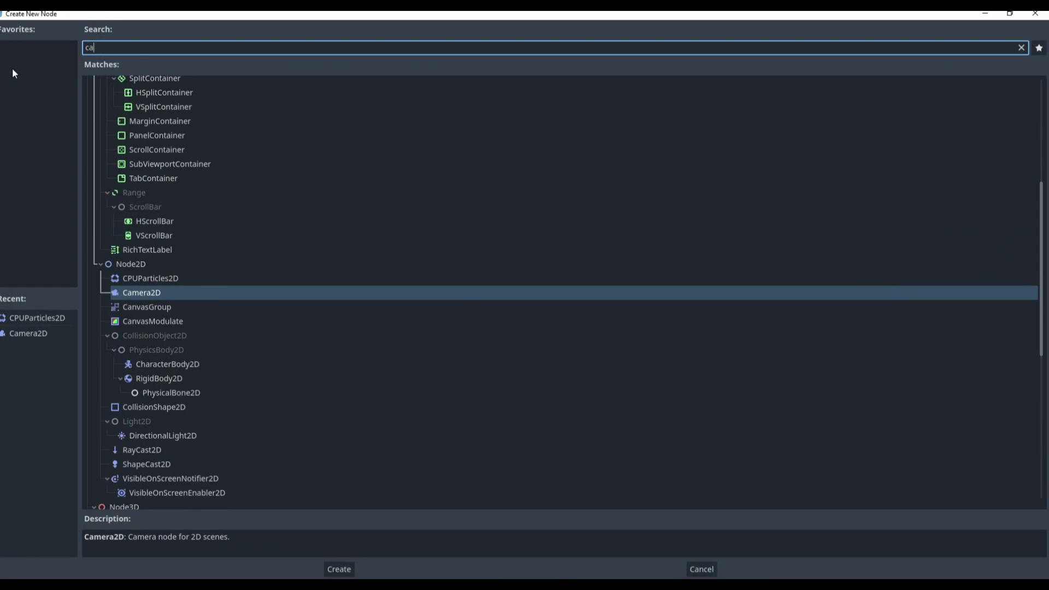
key(Return)
click(1007, 219)
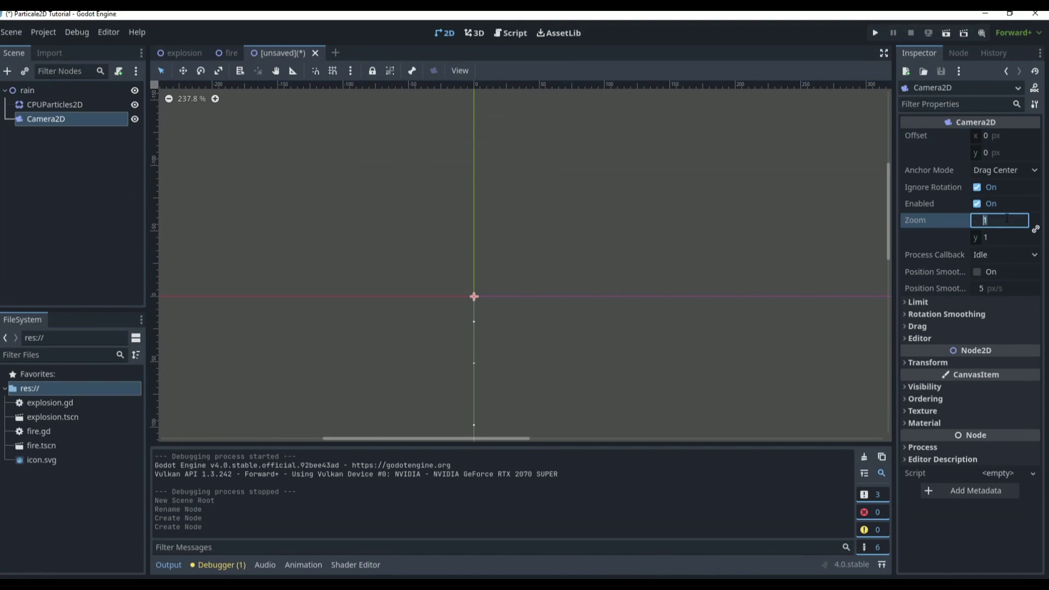
text(5)
key(Return)
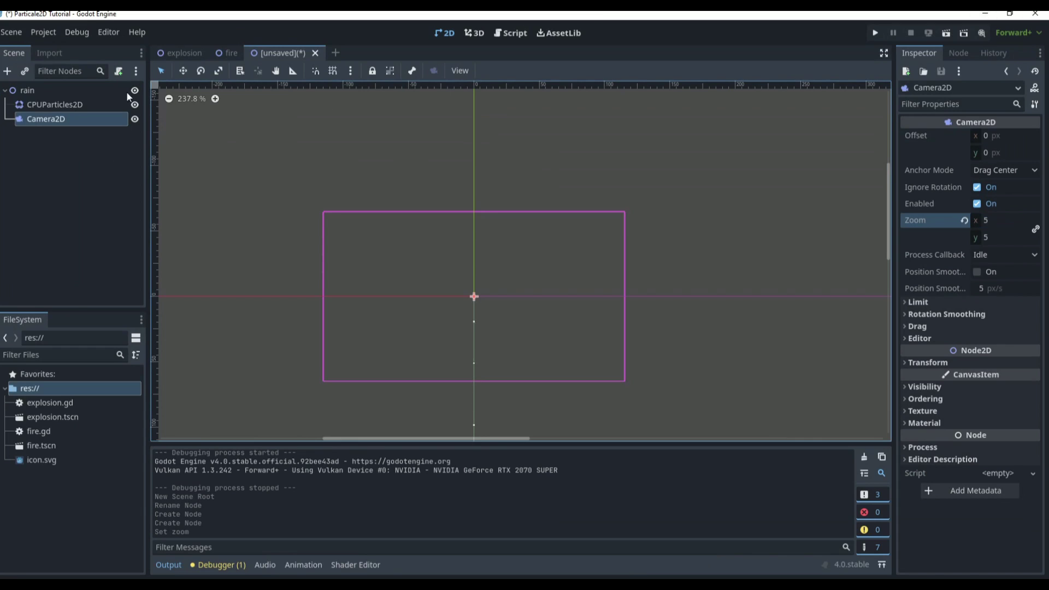
- Attach a new GDScript file rain.gd with the default Node template to the rain root
click(28, 91)
click(118, 71)
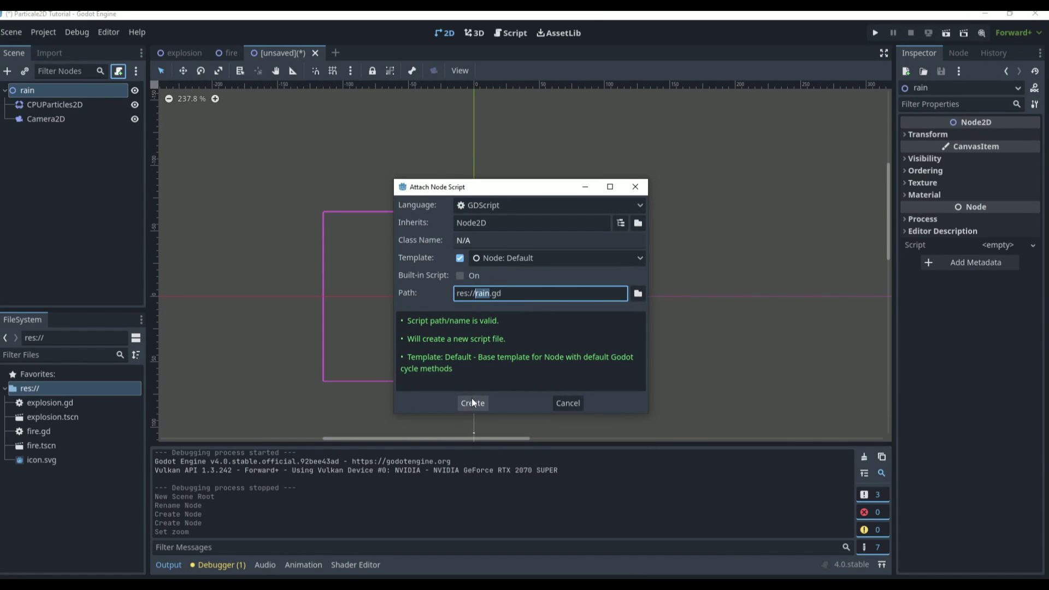
click(473, 403)
- Replace pass in rain.gd's _process with if Input.is_action_just_pressed("ui_accept"): and start its indented block
drag(330, 210, 309, 210)
text($)
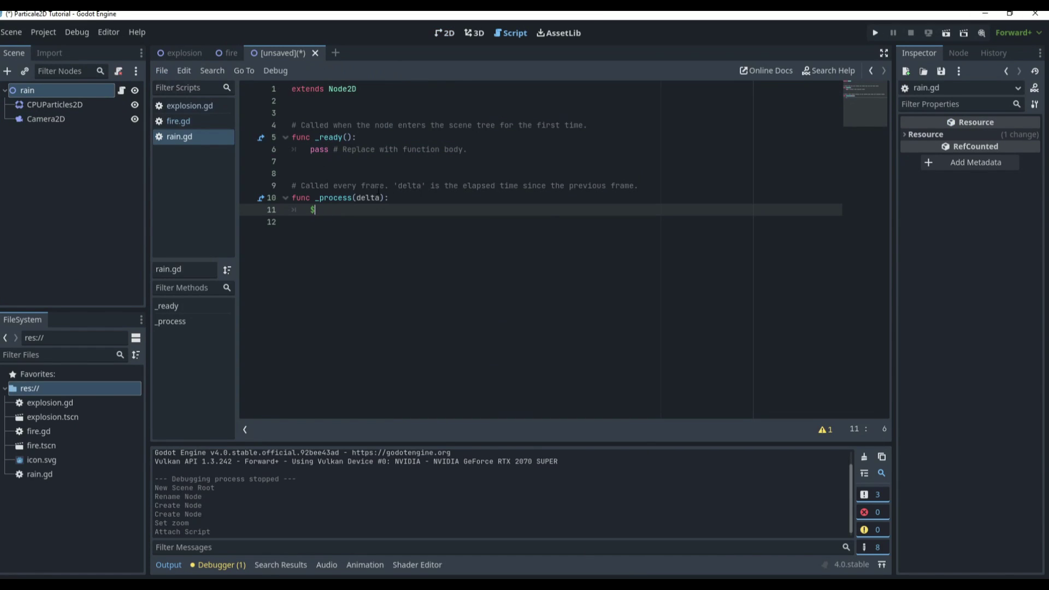
key(BackSpace)
text(if Input.is_action_)
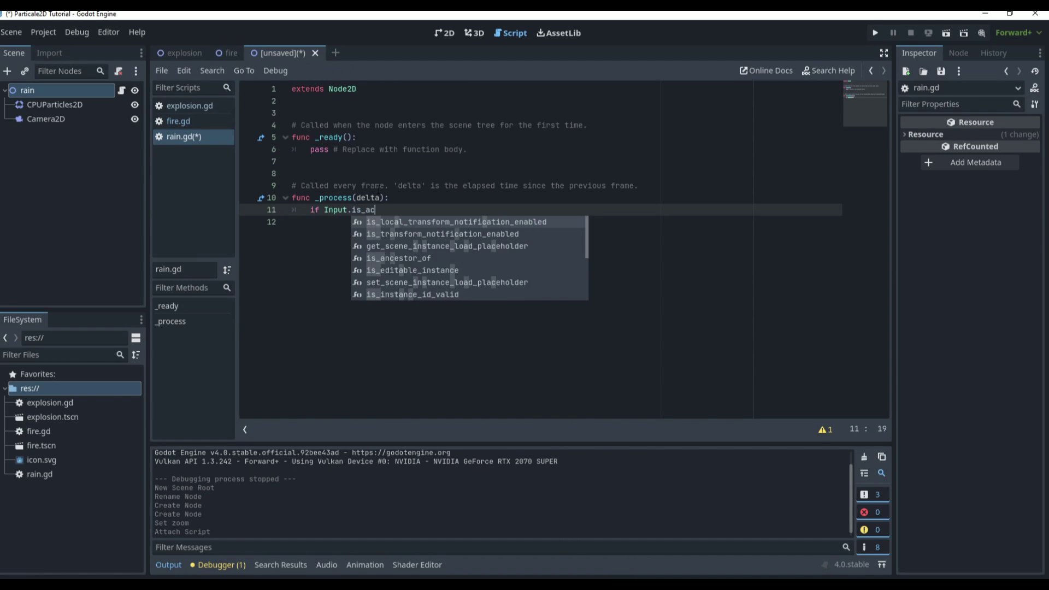
key(Return)
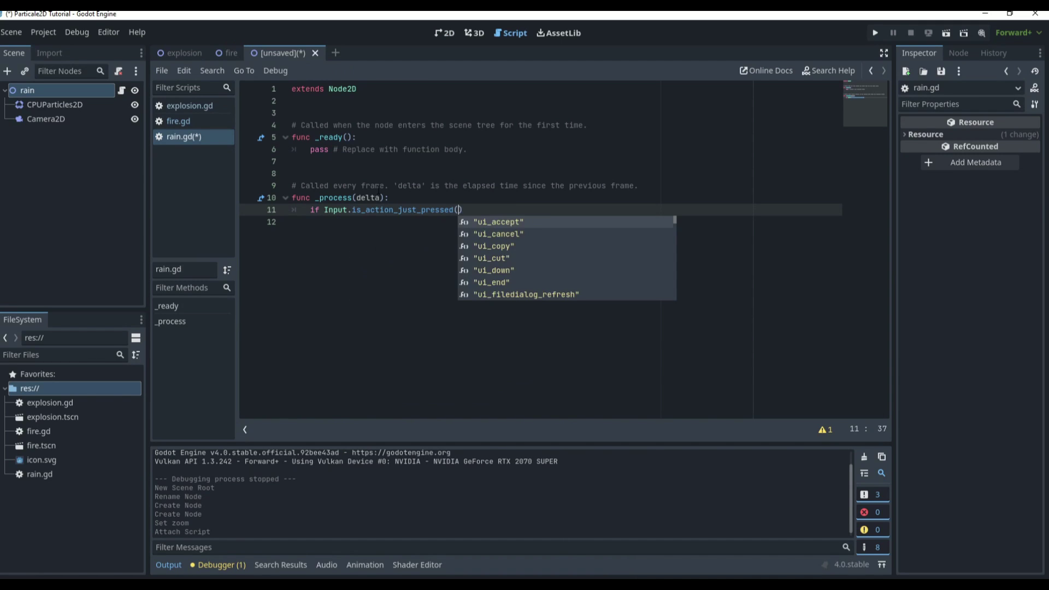
key(Return)
text(:)
key(Return)
- Begin the if block with the assignment $CPUParticles2D.emitting =
text($)
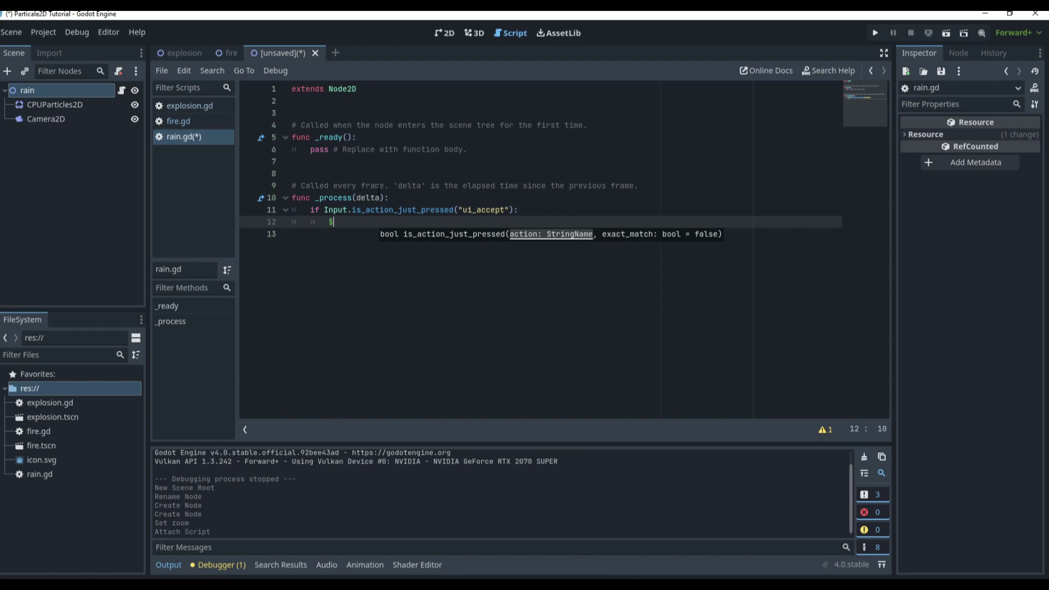
text(CPUParti)
key(Return)
text(.)
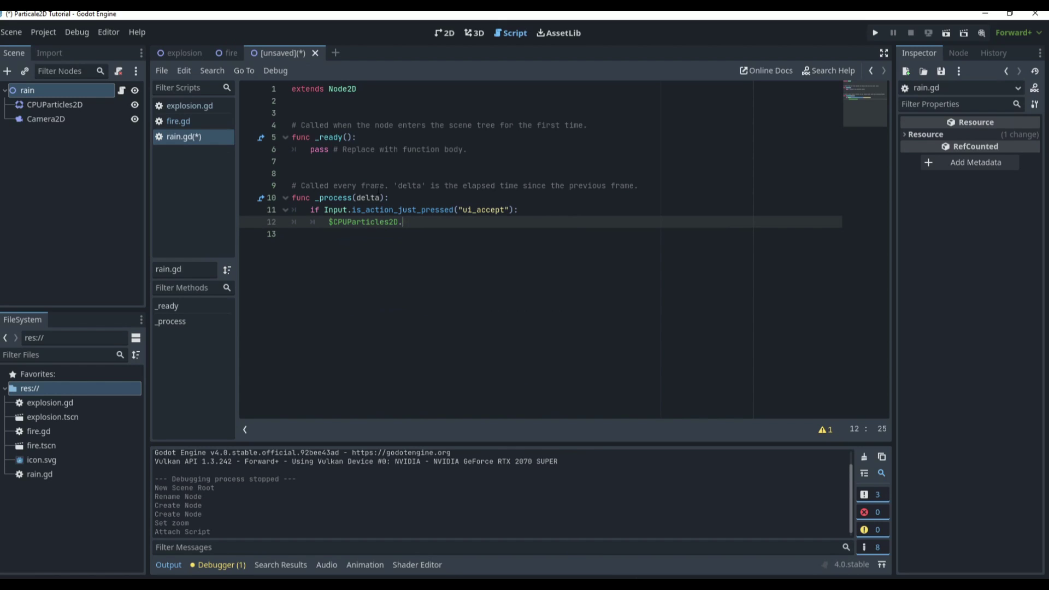
text(emit)
key(Return)
text(=)
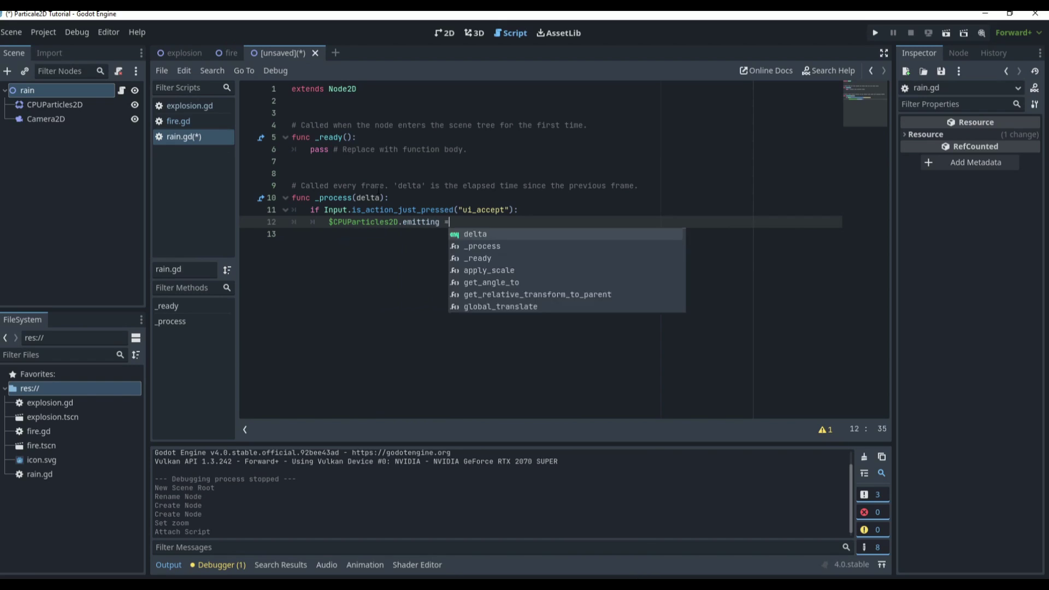
- Complete the assignment with !$CPUParticles2D.emitting and save the scene as rain.tscn
text( !$CPUT)
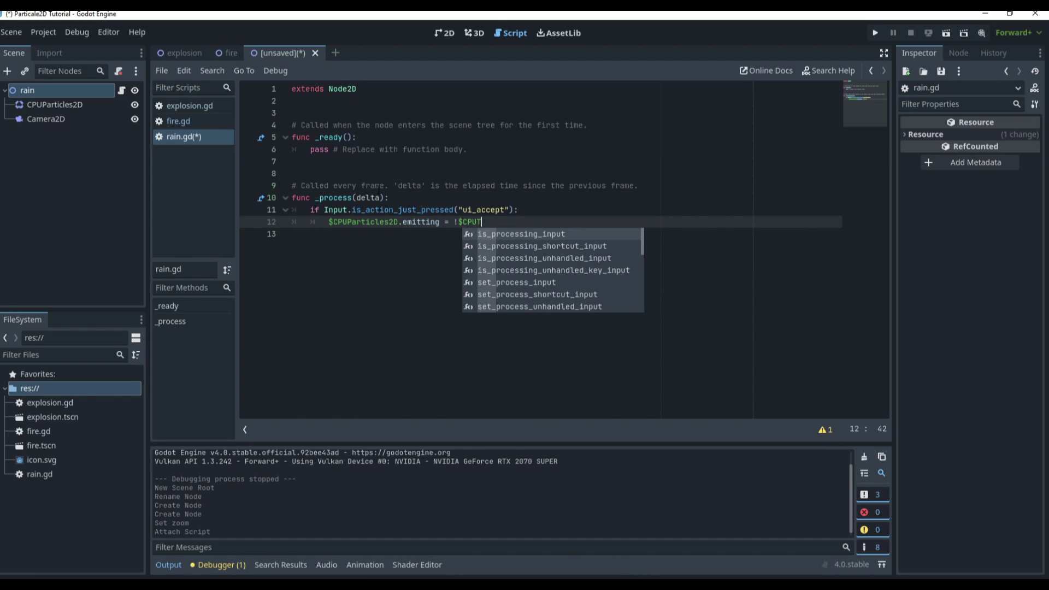
key(BackSpace)
text(P)
key(Return)
text(.)
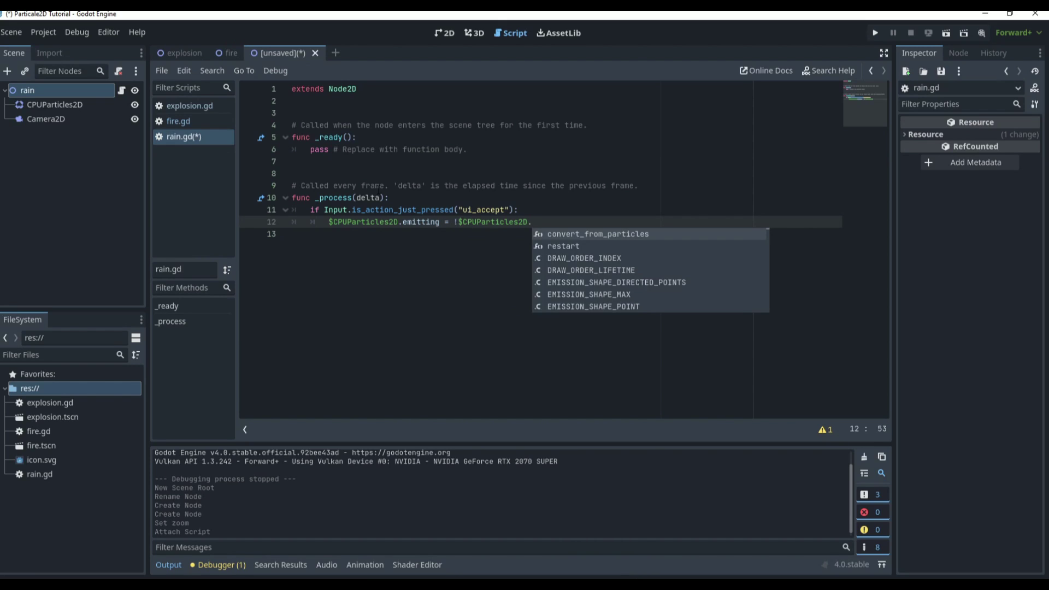
text(emit)
key(Return)
key(ctrl+s)
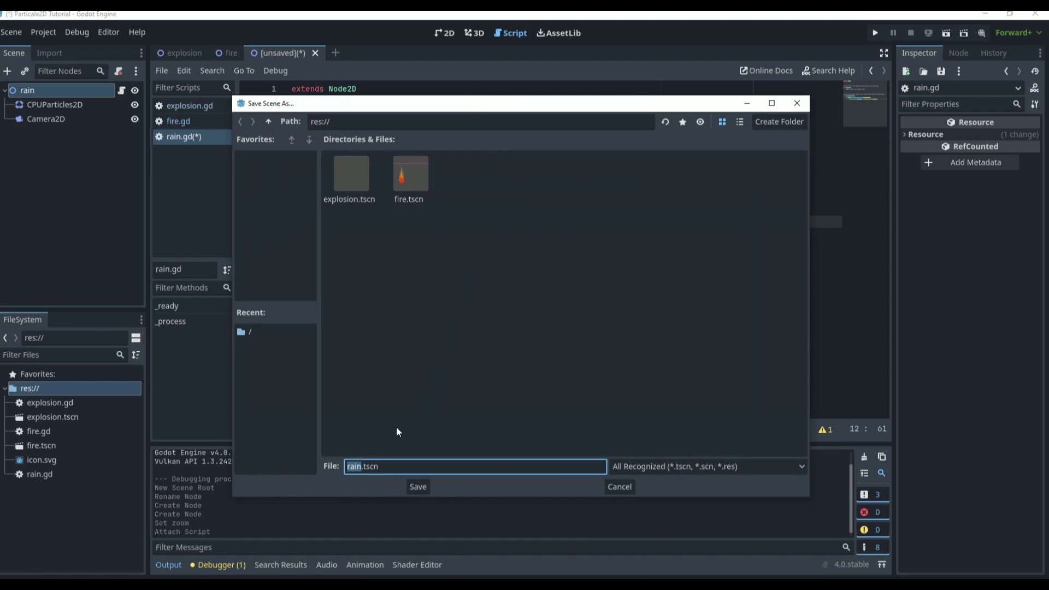
click(413, 486)
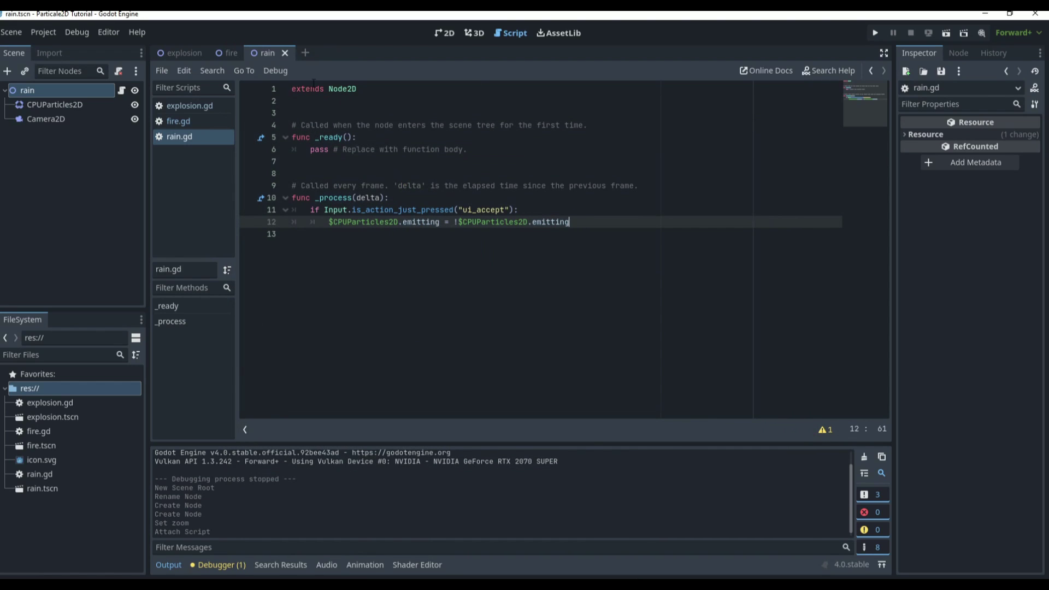
- In the 2D workspace, try a gravity x of -100 on the CPUParticles2D node and settle on -200 px/s²
click(93, 104)
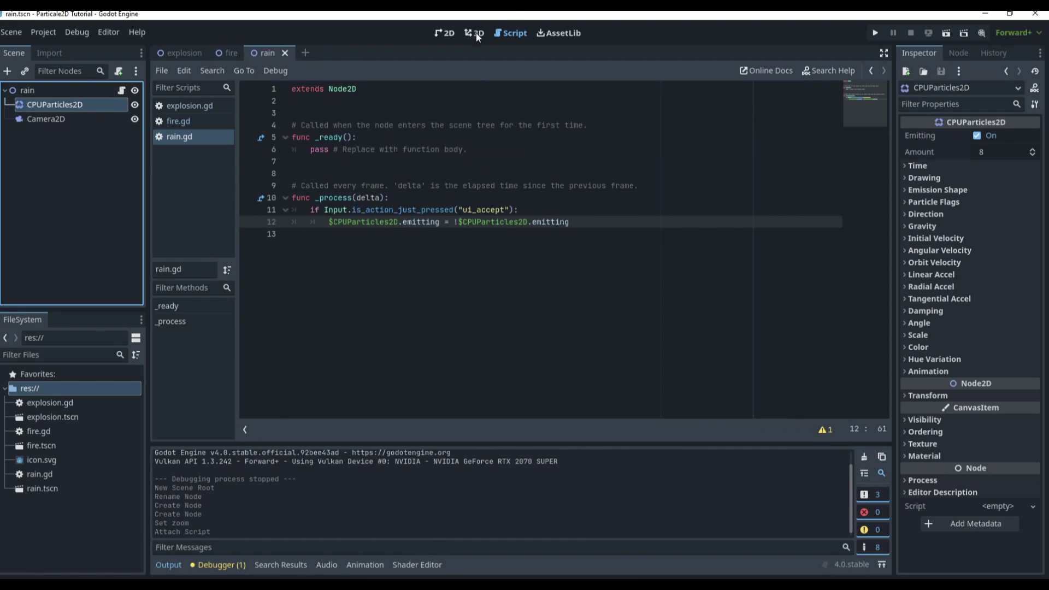
click(446, 33)
scroll(545, 330, up, 2)
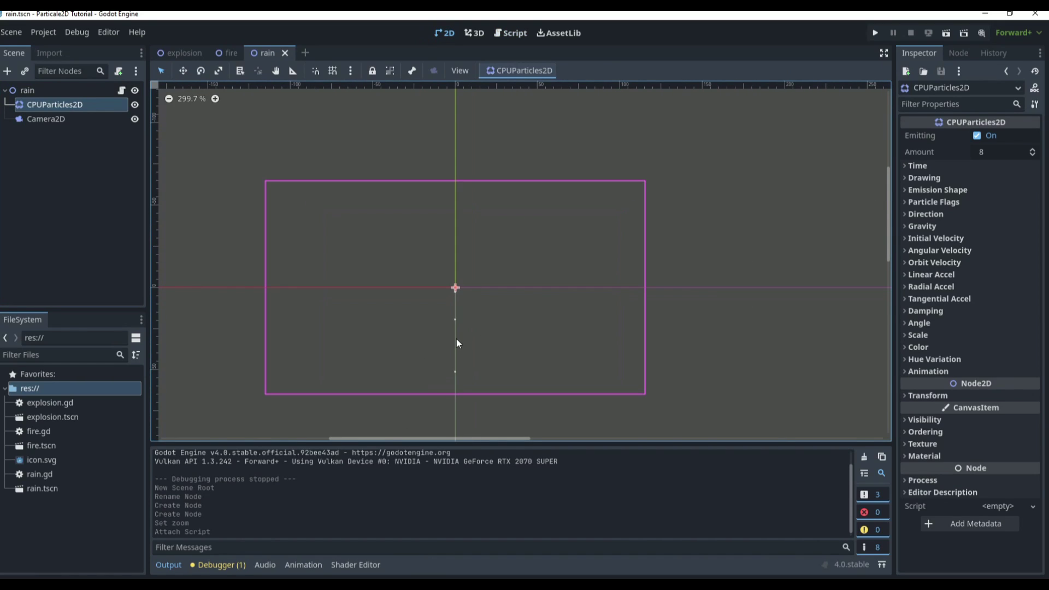
scroll(464, 353, up, 2)
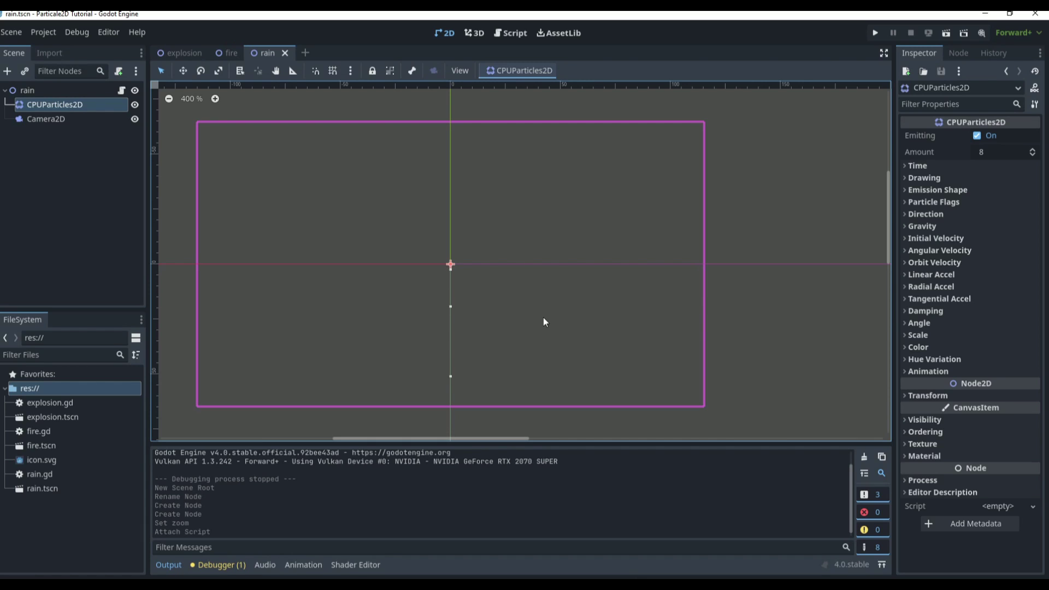
click(922, 227)
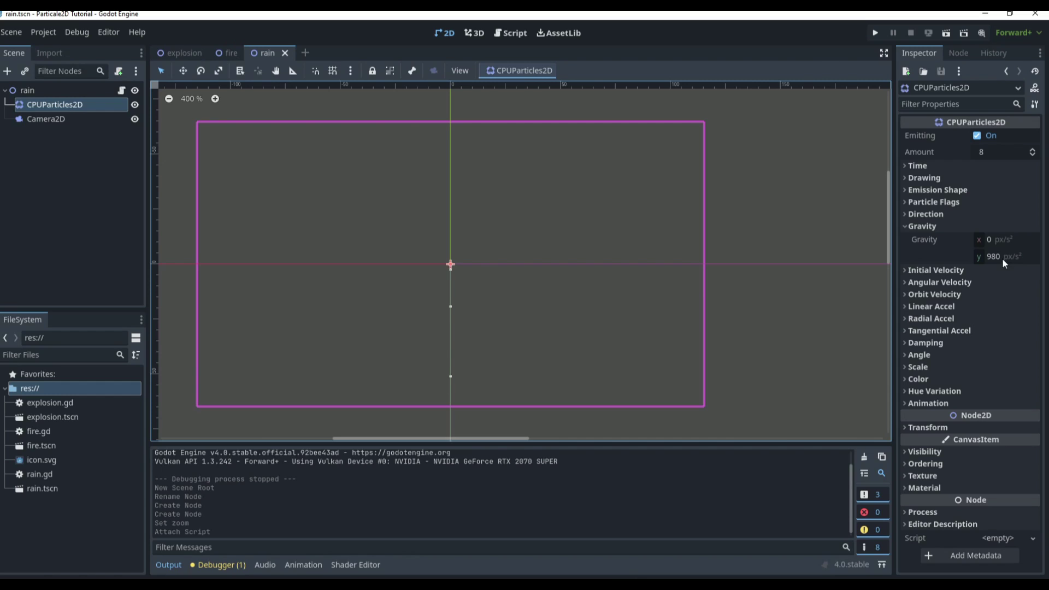
click(1008, 240)
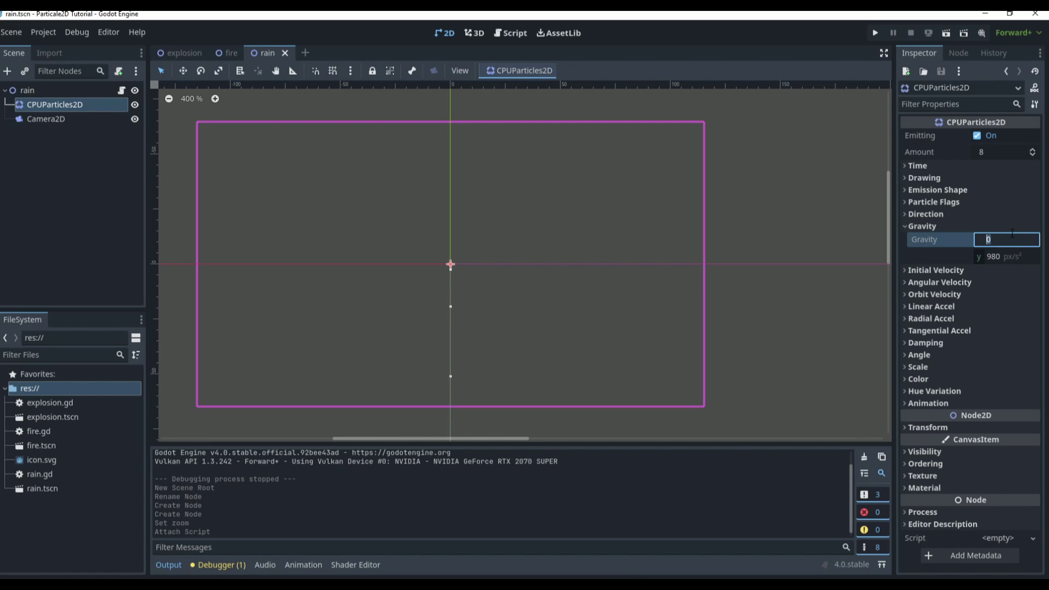
text(-100)
key(Return)
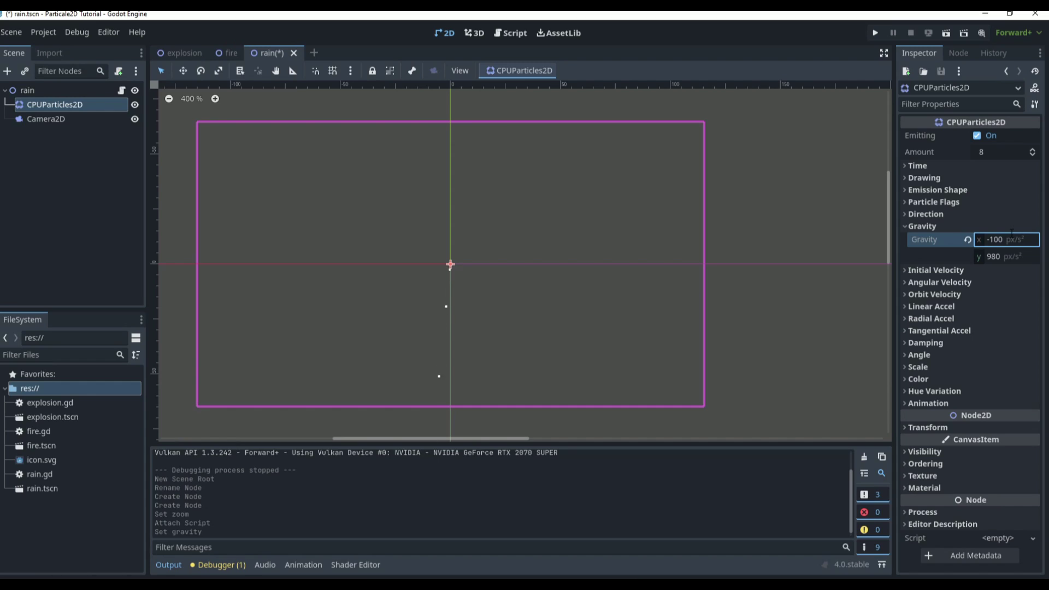
click(1015, 239)
text(-200)
key(Return)
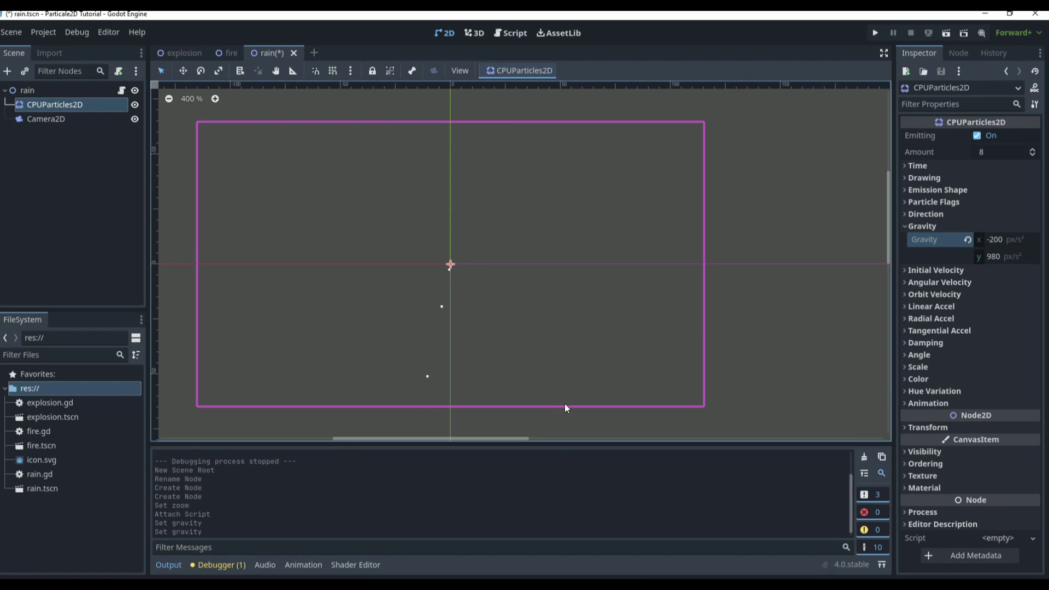
- Try gravity x values of 100, 1000 and 2000 px/s² on the rain particles
click(1008, 228)
click(1008, 214)
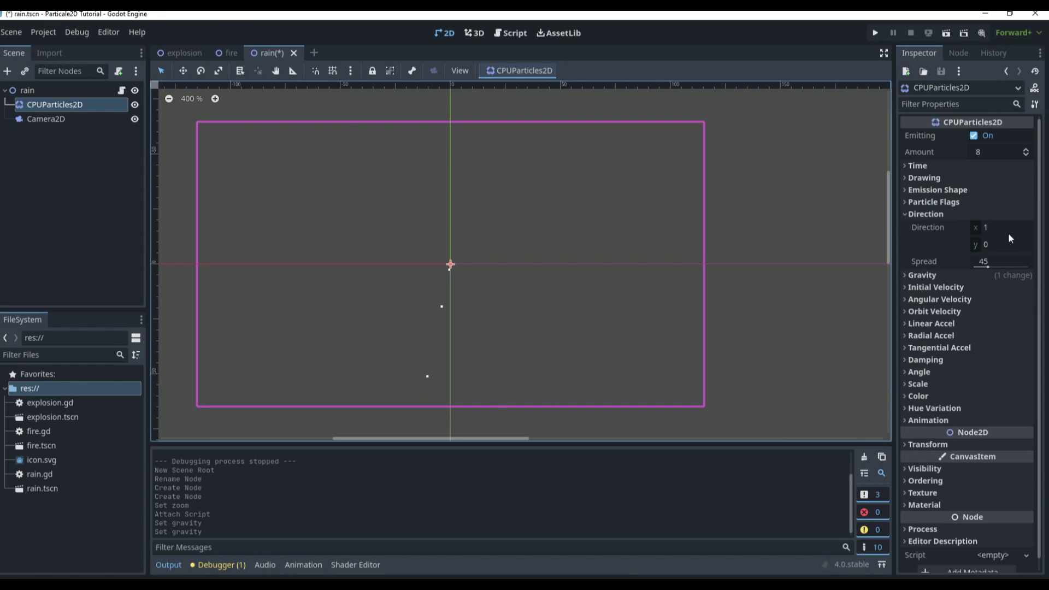
click(971, 273)
click(1008, 288)
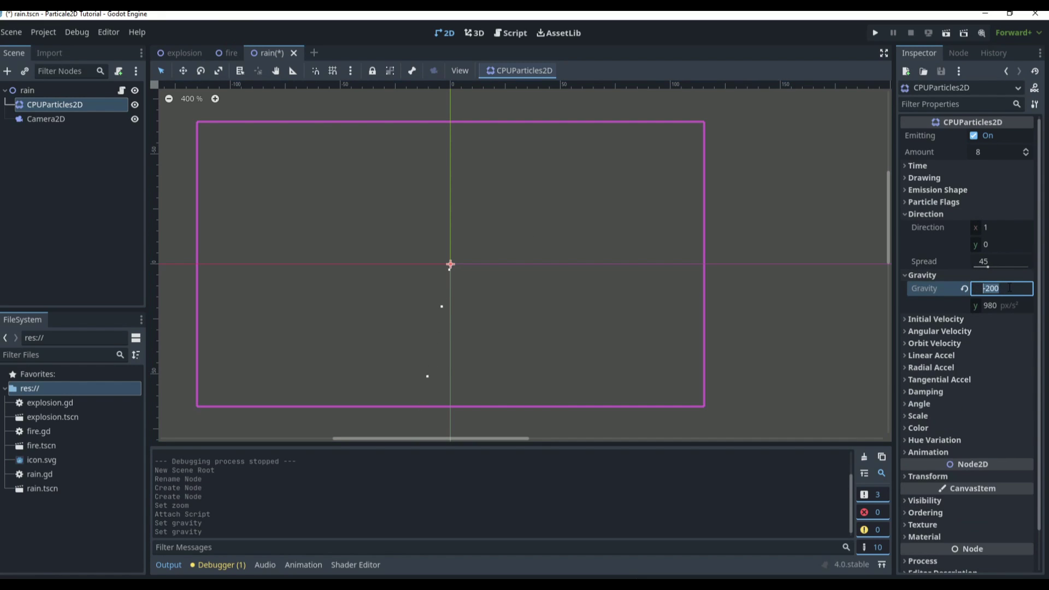
text(100)
key(Return)
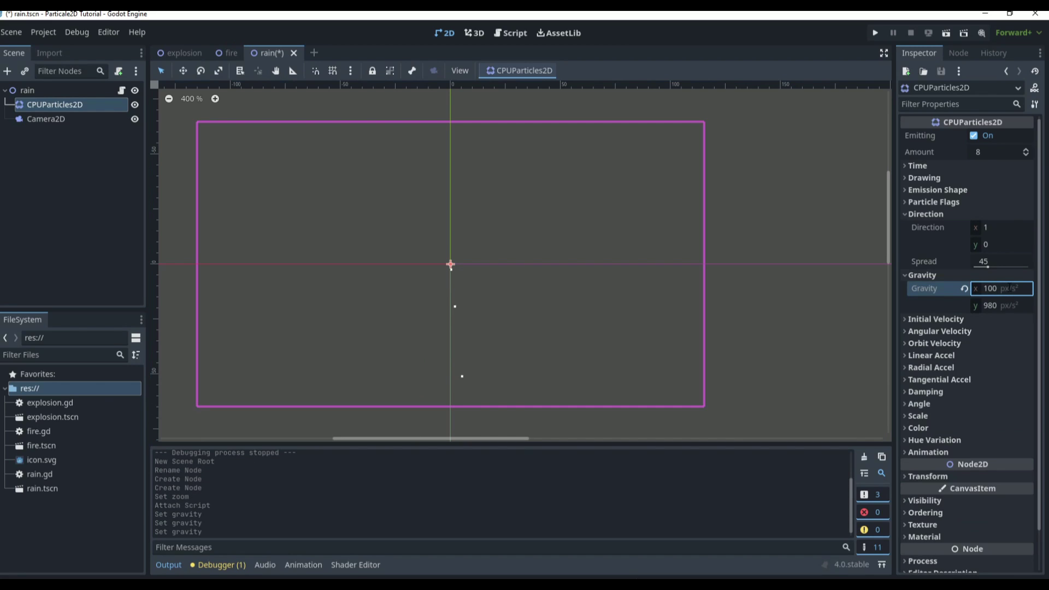
click(1008, 287)
text(1000)
key(Return)
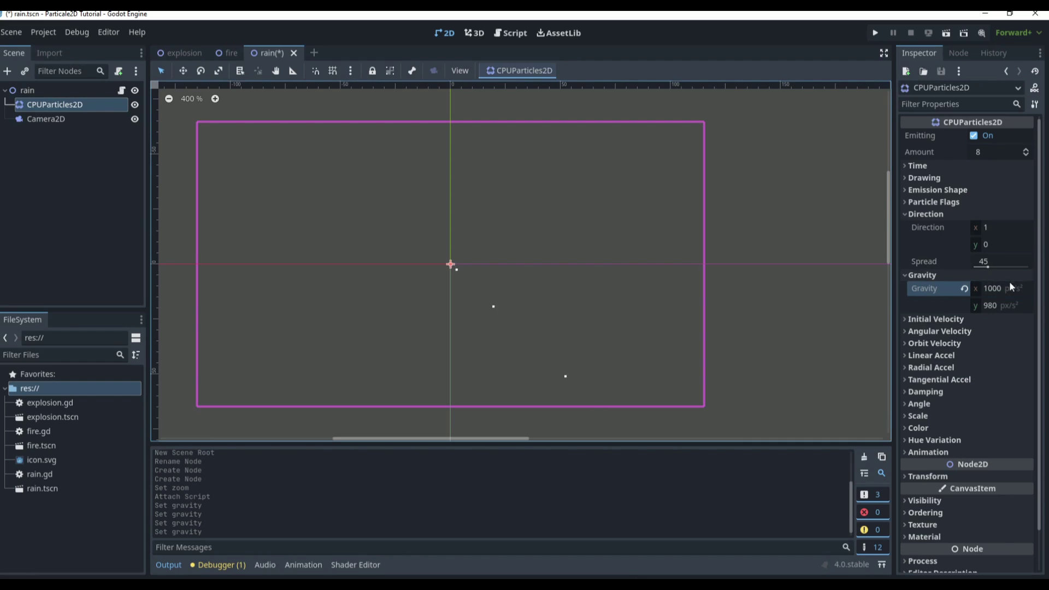
click(1002, 289)
text(2000)
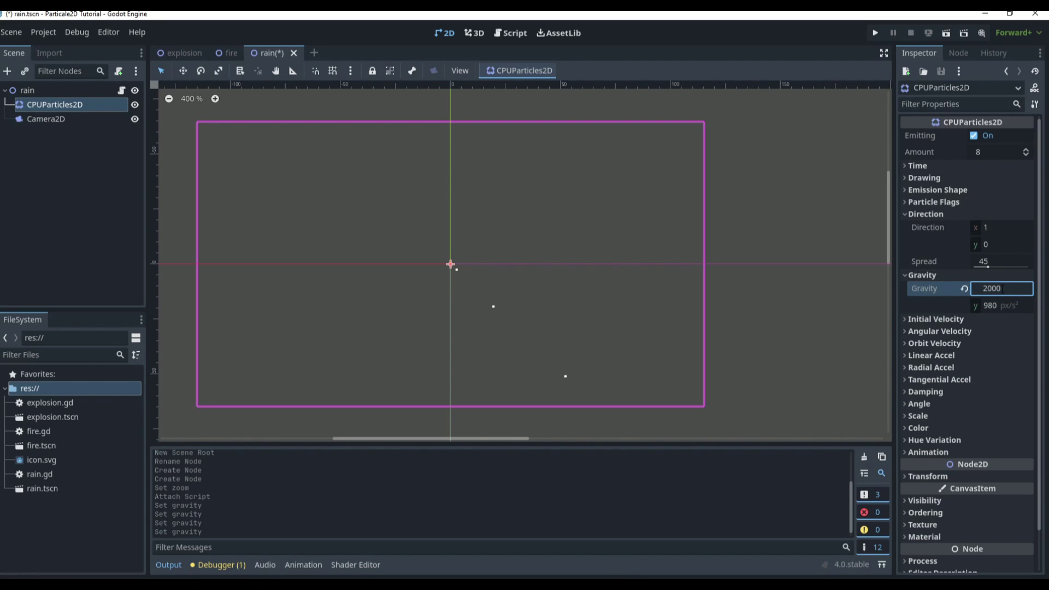
click(679, 275)
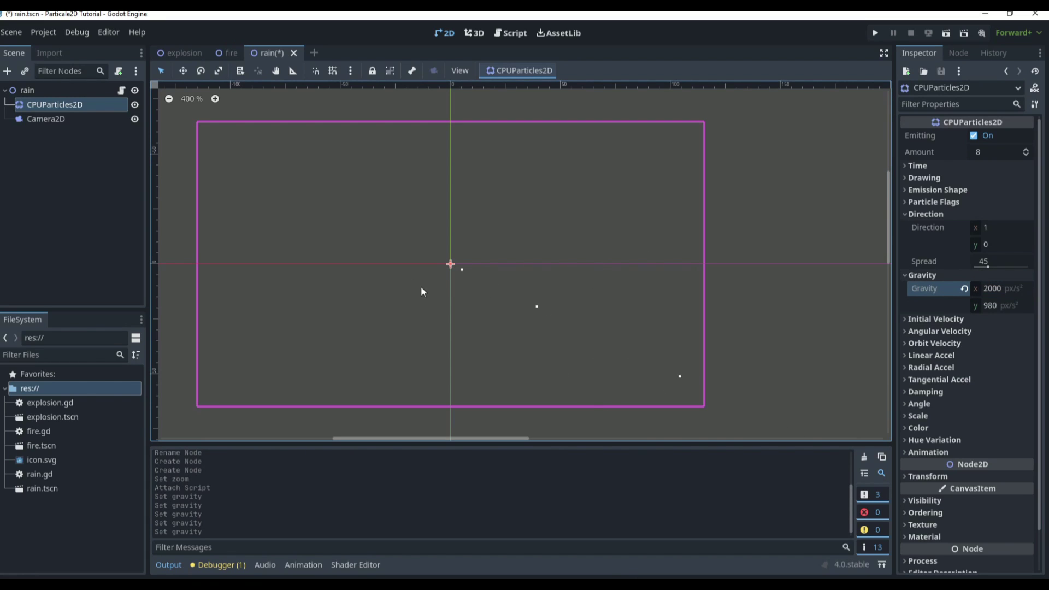
- Try a gravity y of 0 on the particles, and set it back to 980 px/s²
click(991, 306)
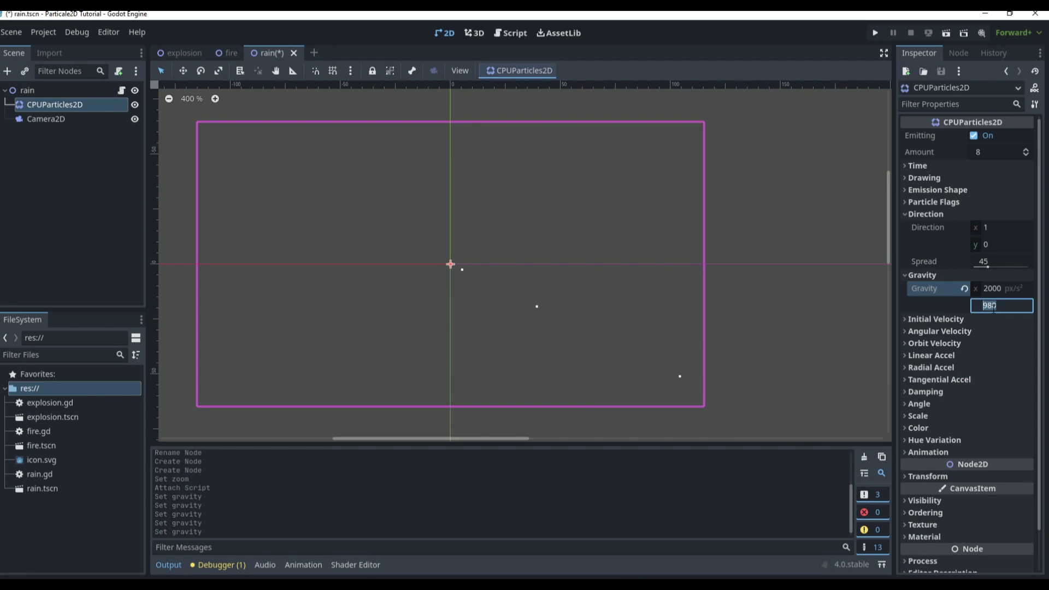
text(0)
key(Return)
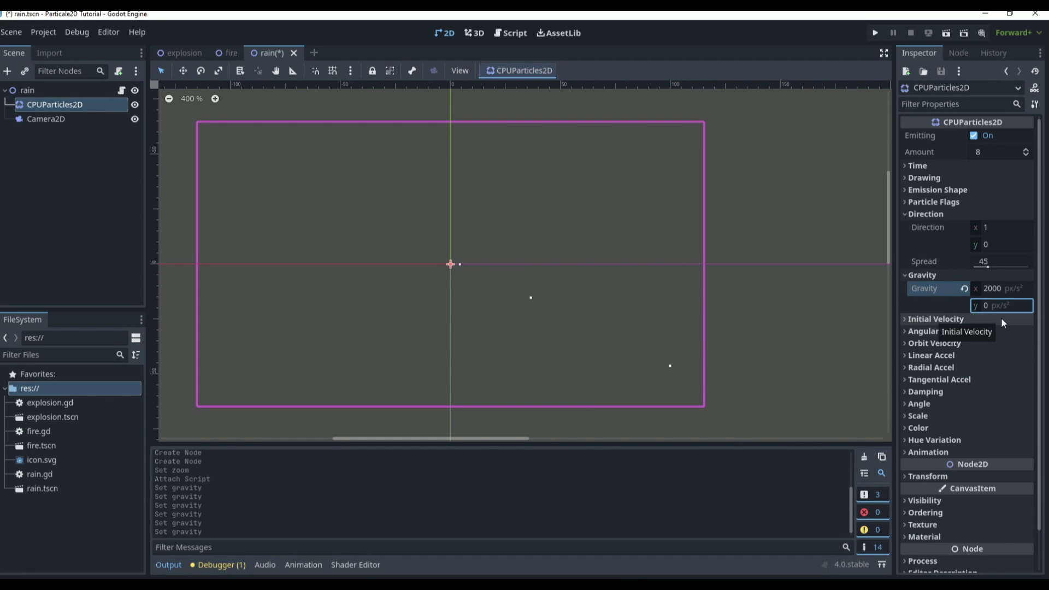
click(504, 279)
click(990, 306)
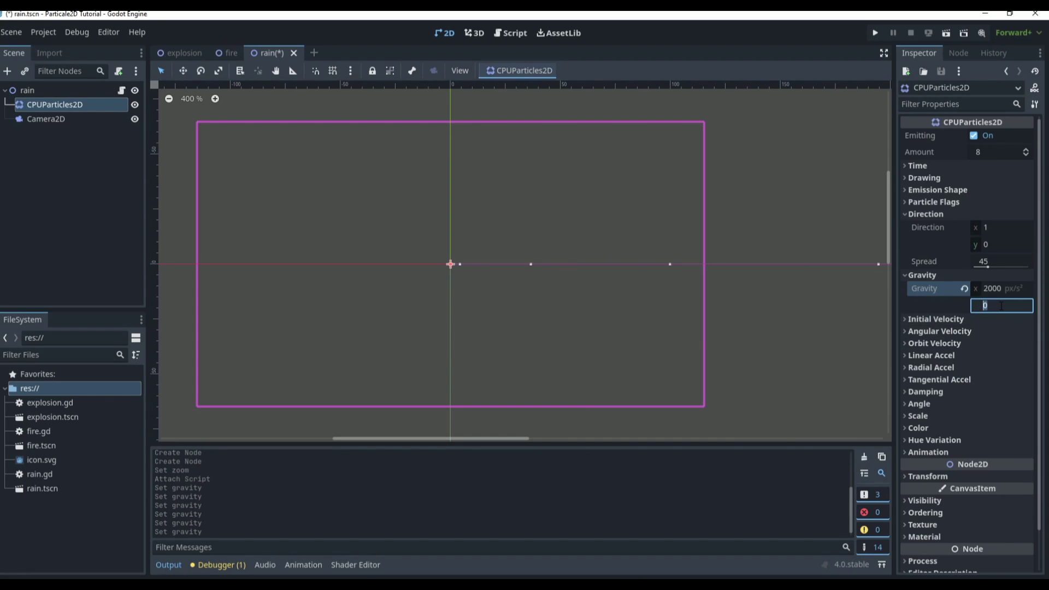
text(980)
key(Return)
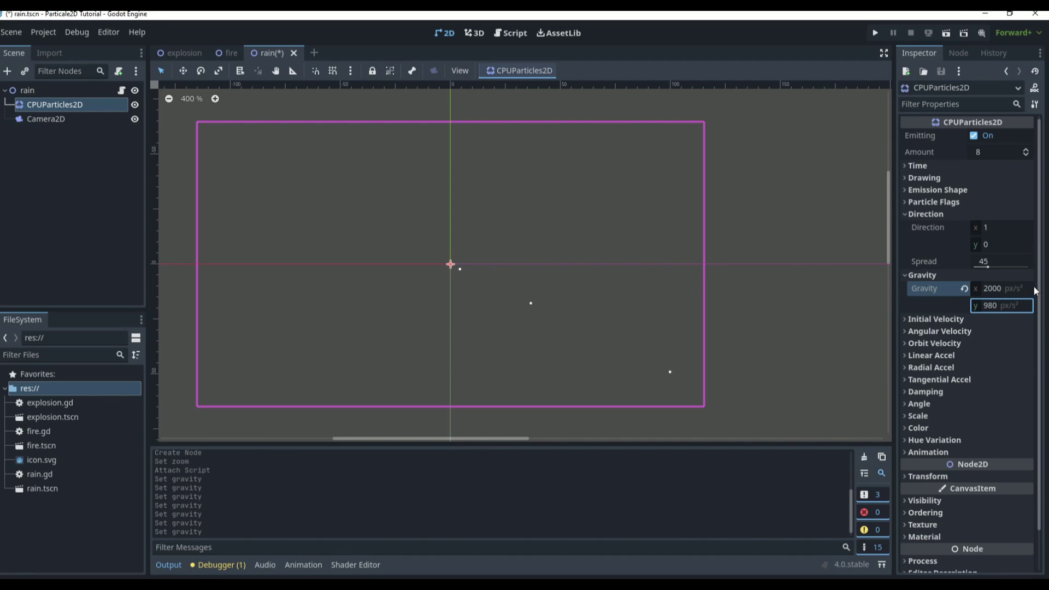
- Set the particles' gravity x back to -200 px/s²
click(1016, 288)
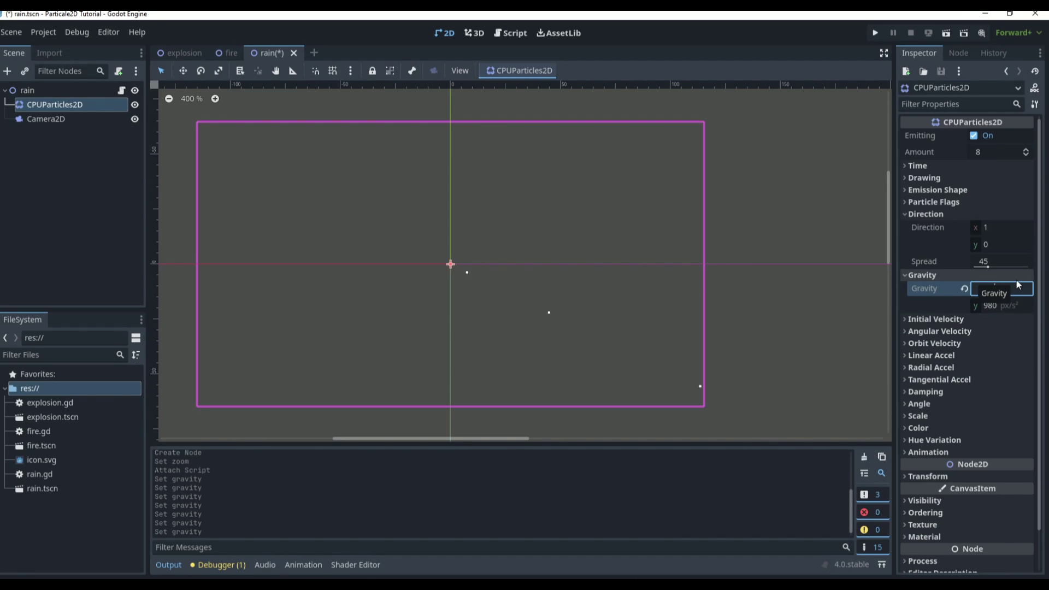
text(-200)
key(Return)
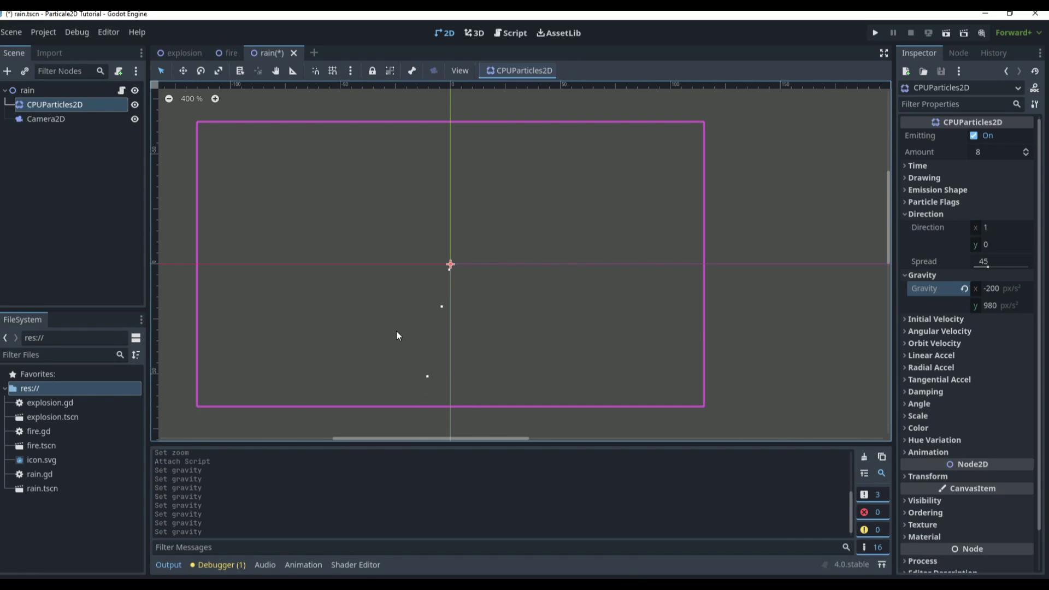
- Set the particles' emission shape to Rectangle, trying an x extent of 100 px and settling on 130 px
click(938, 190)
click(983, 204)
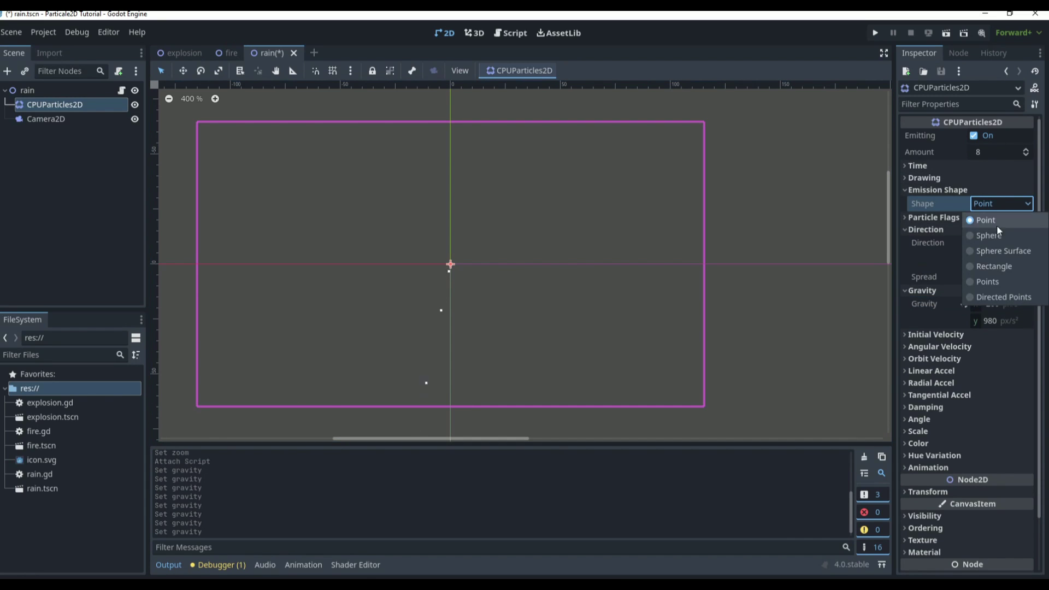
click(994, 266)
scroll(550, 288, down, 1)
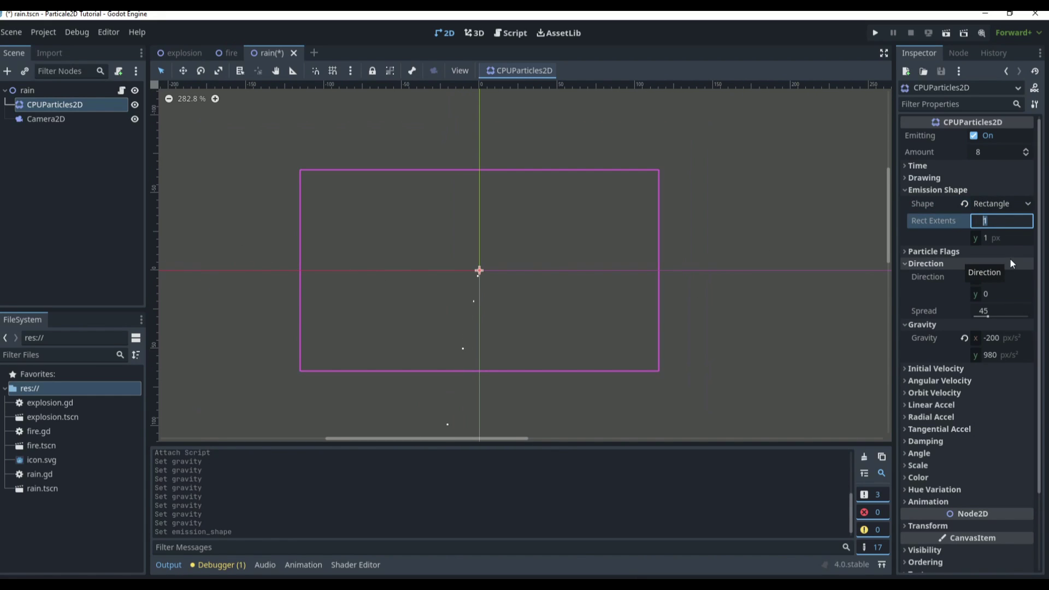
text(100)
key(Return)
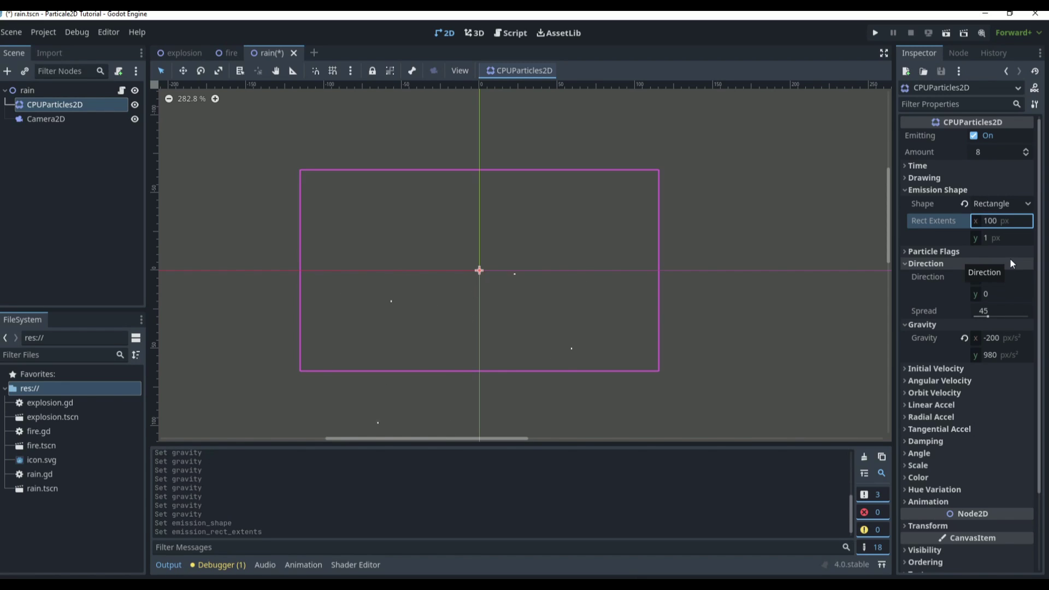
click(998, 222)
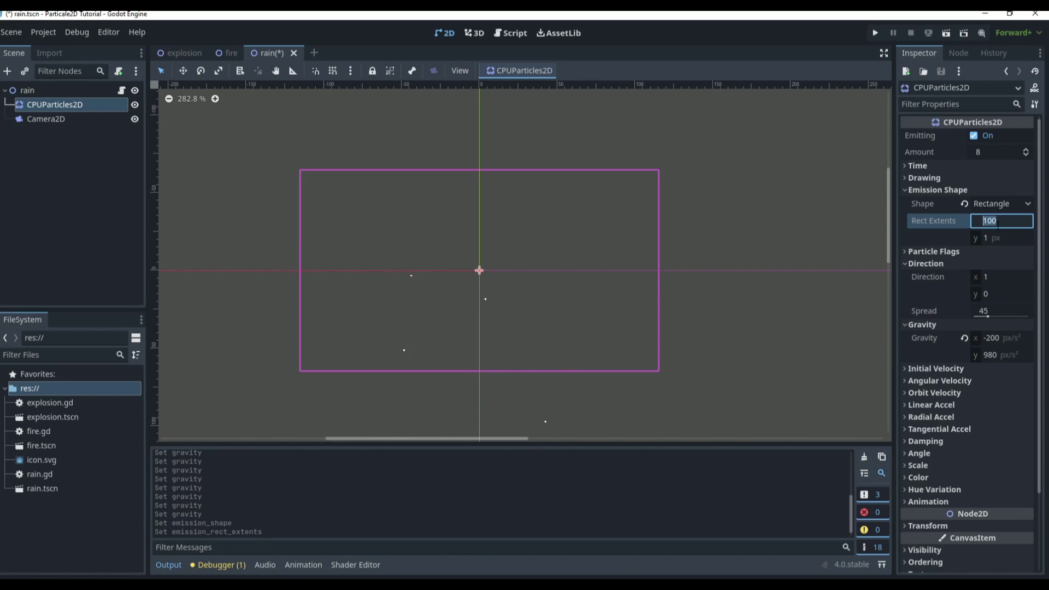
text(130)
key(Return)
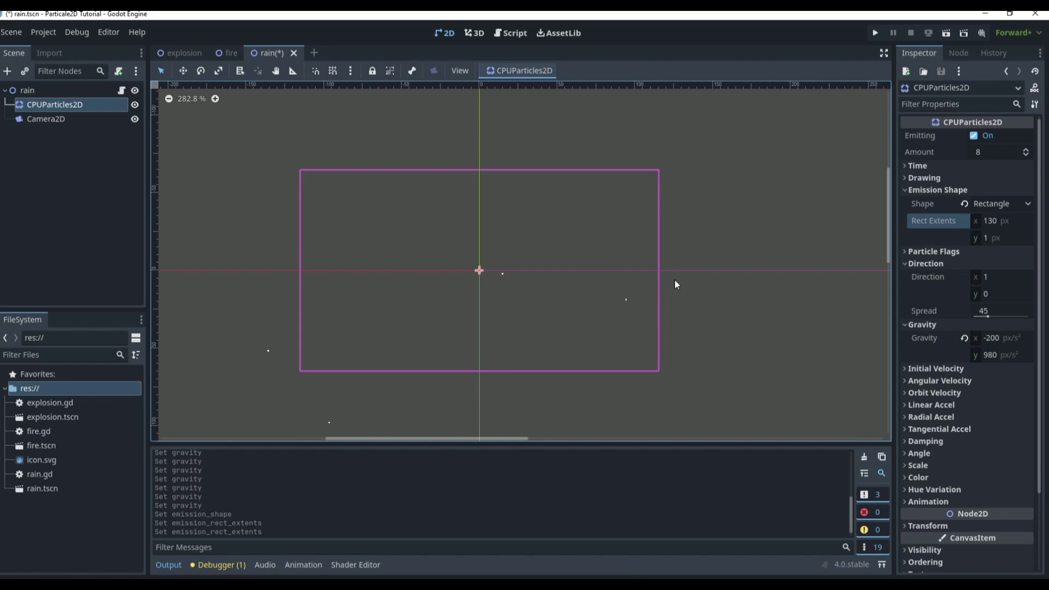
click(472, 278)
drag(473, 278, 480, 280)
key(ctrl+z)
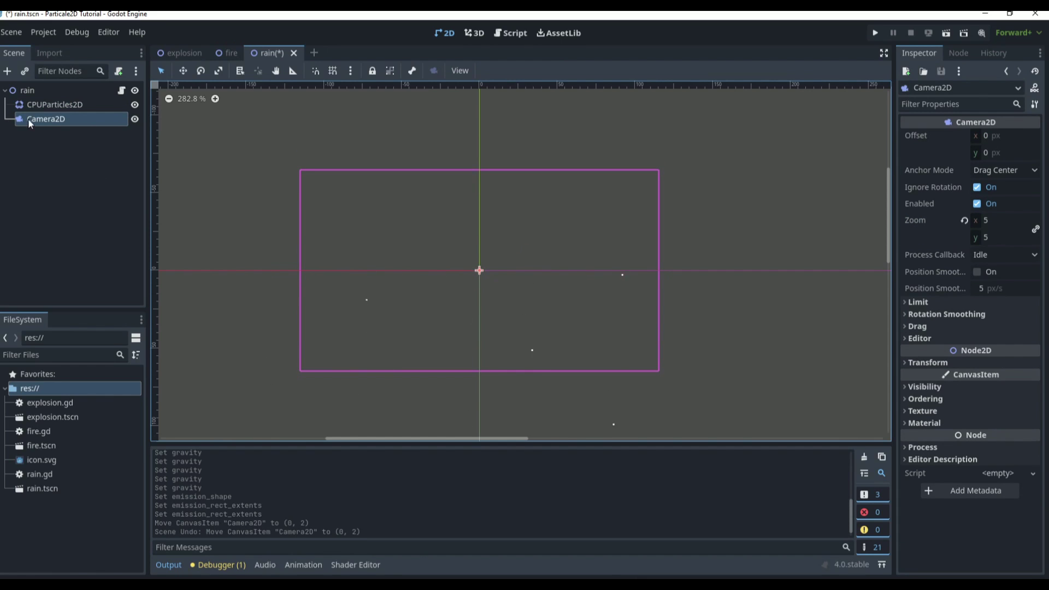
- Reorder Camera2D above CPUParticles2D in the scene tree and move the emitter just above the camera frame, to about (1, -70)
drag(28, 119, 52, 102)
click(55, 119)
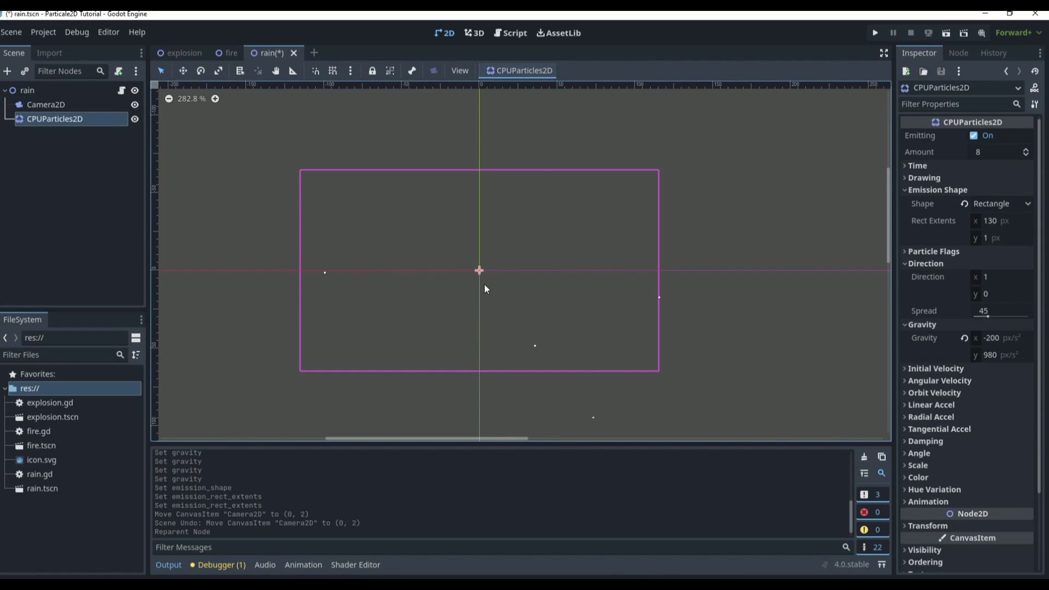
drag(480, 269, 481, 160)
click(704, 220)
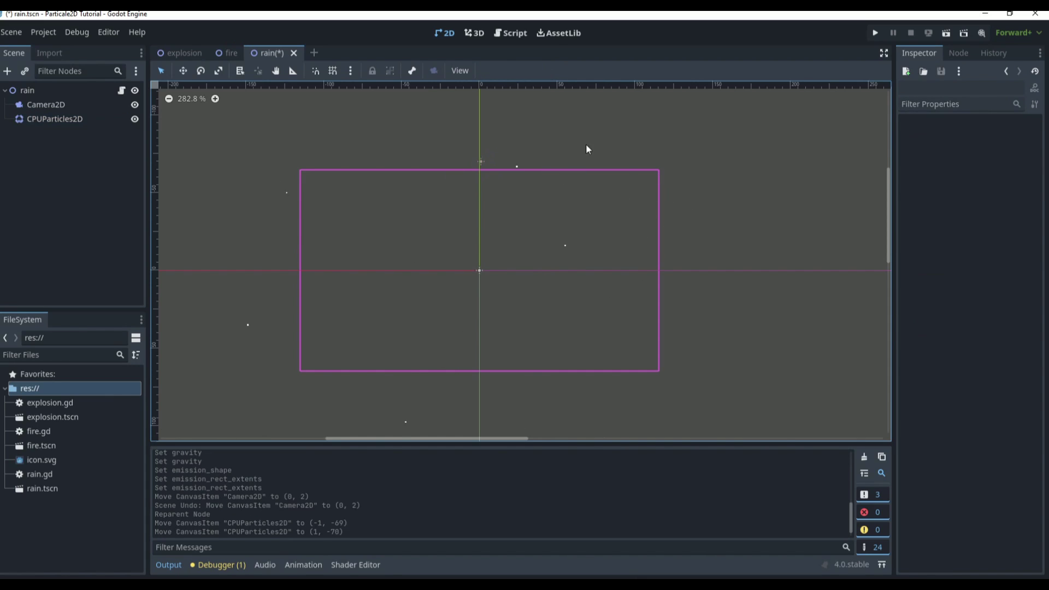
- Set the CPUParticles2D amount to 200 and shift the emitter slightly sideways to about (10, -71)
click(82, 119)
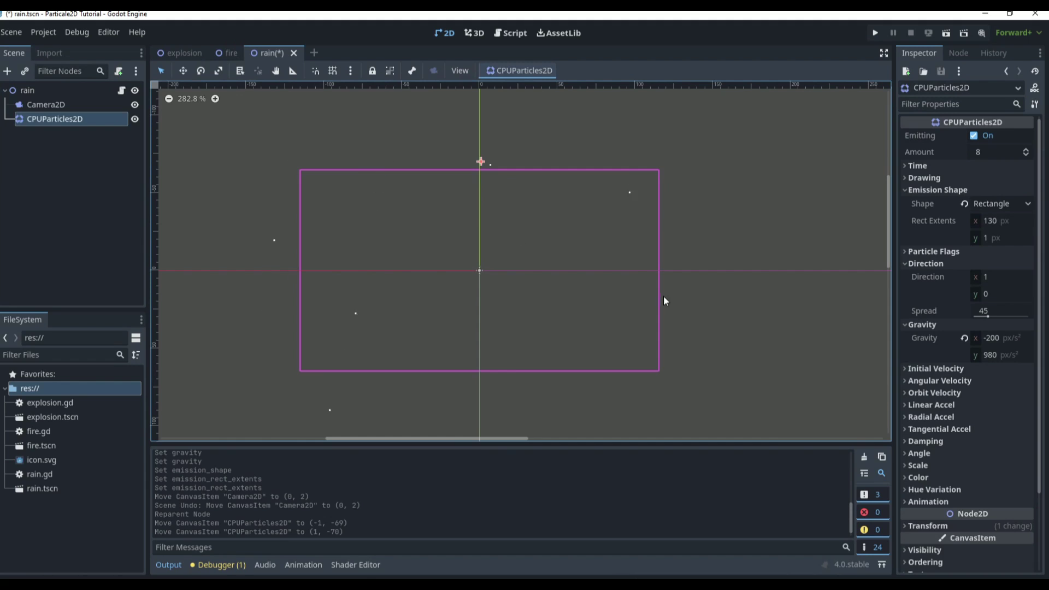
click(986, 154)
text(20)
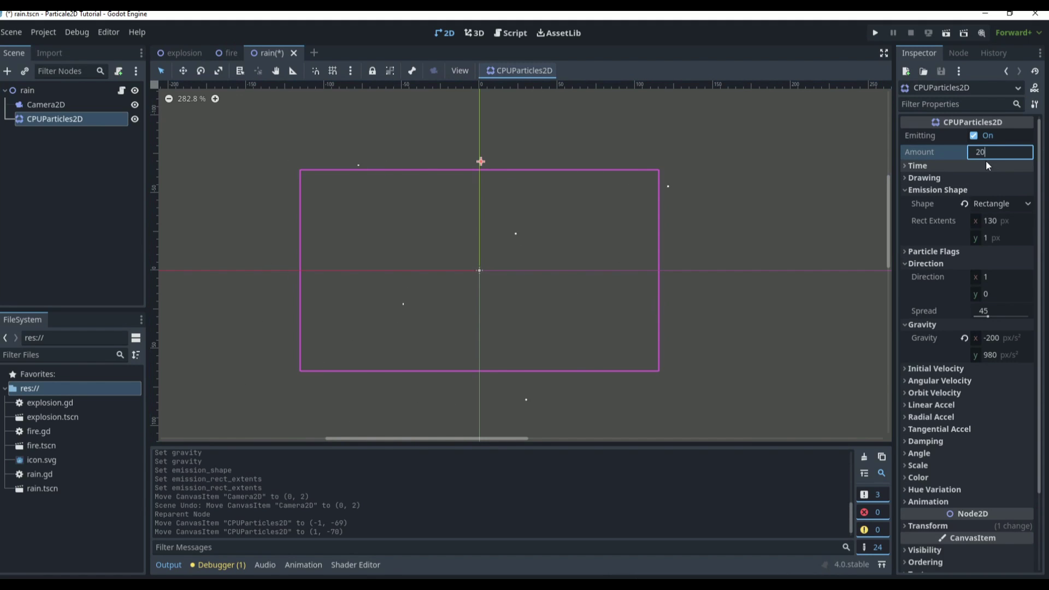
text(0)
key(Return)
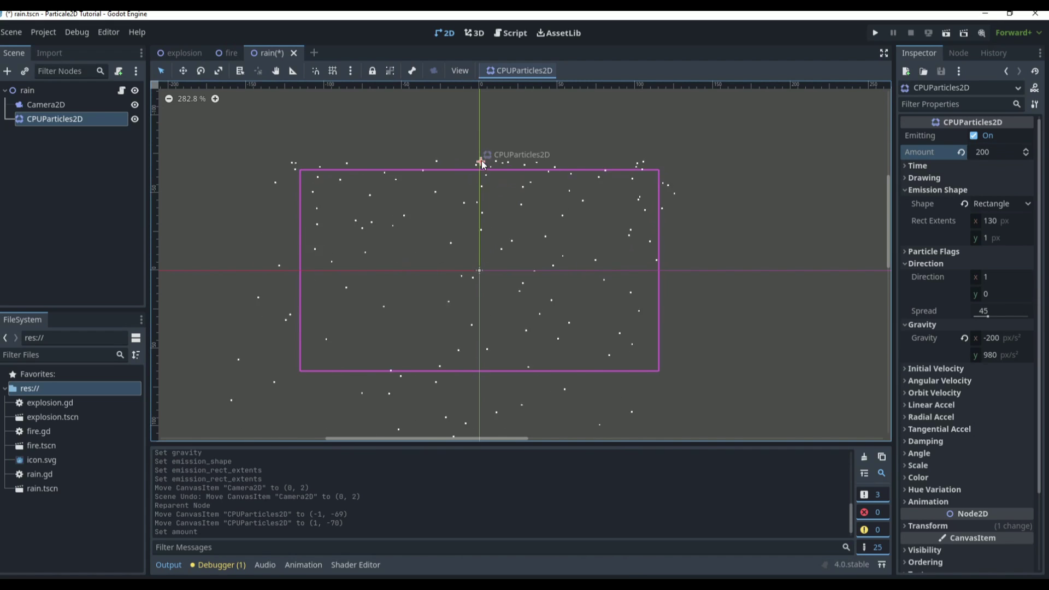
drag(481, 161, 495, 159)
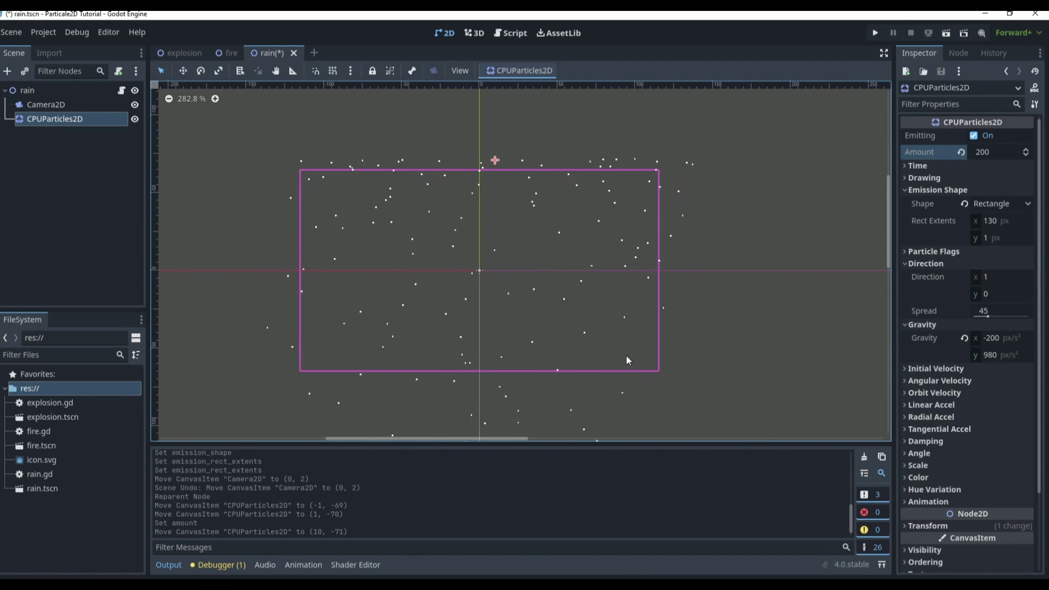
- Try a particle lifetime of 0.5 s and settle on 0.6 s so the rain covers the camera frame
scroll(663, 323, down, 8)
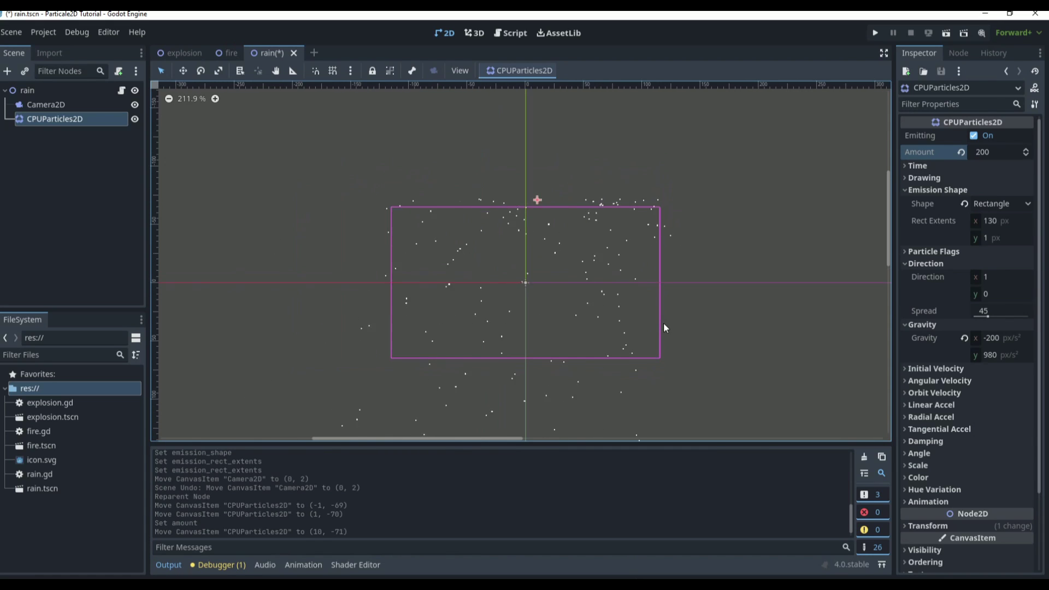
scroll(354, 319, up, 3)
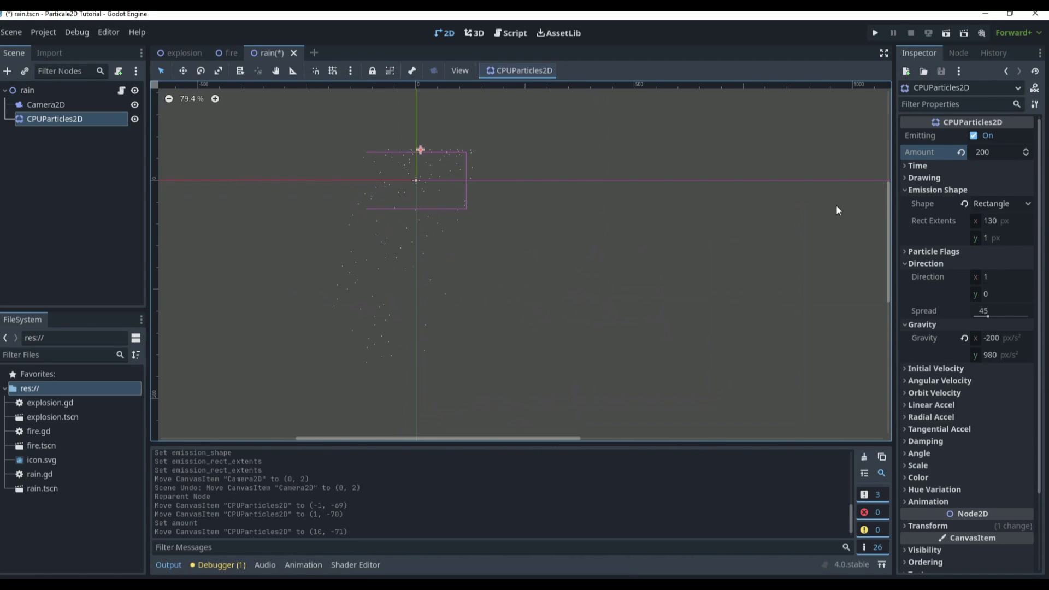
click(975, 166)
click(993, 175)
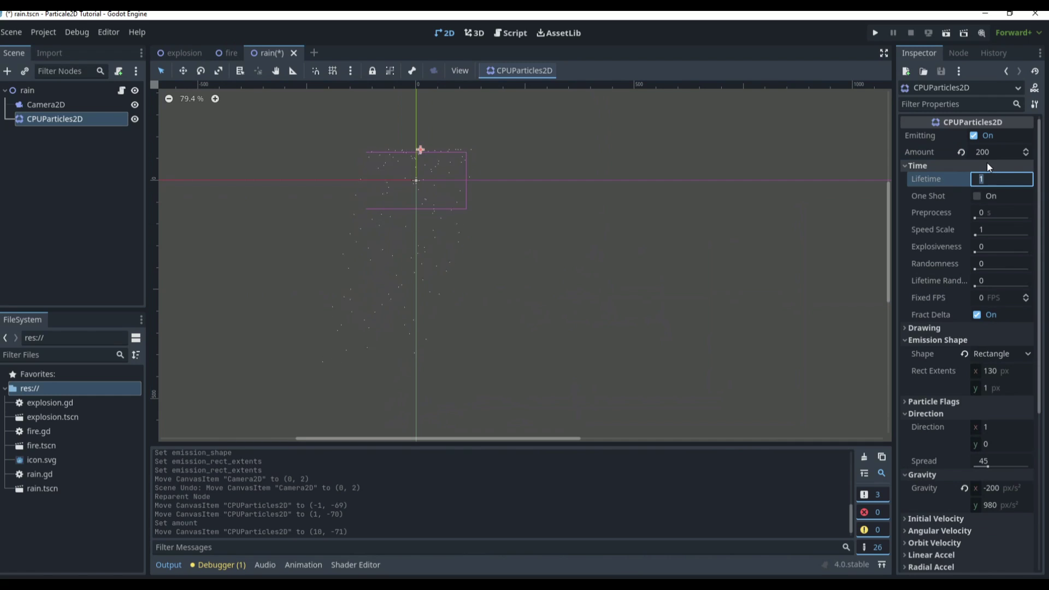
text(0.5)
key(Return)
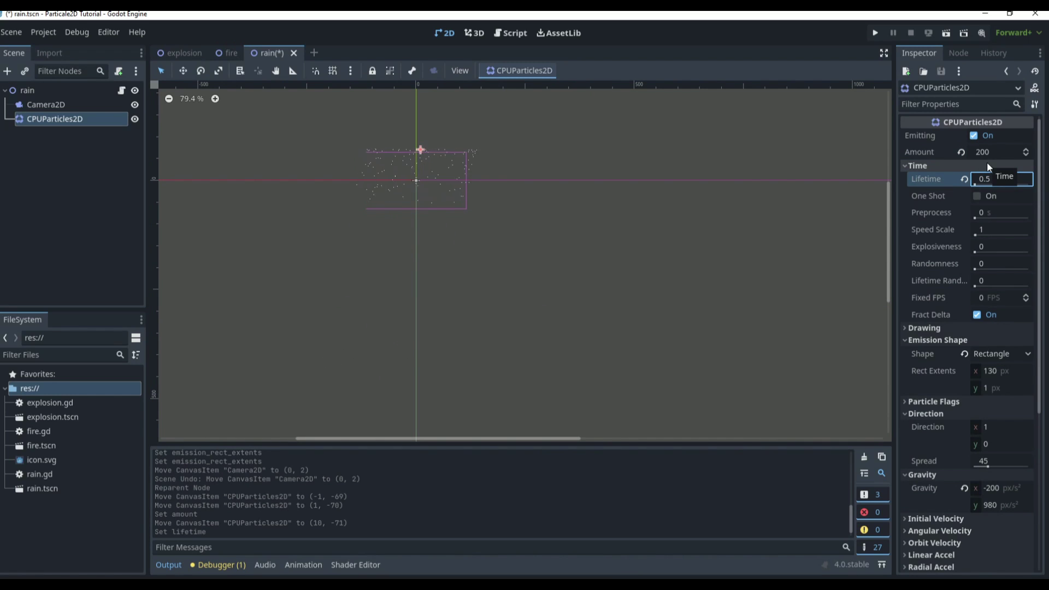
click(994, 166)
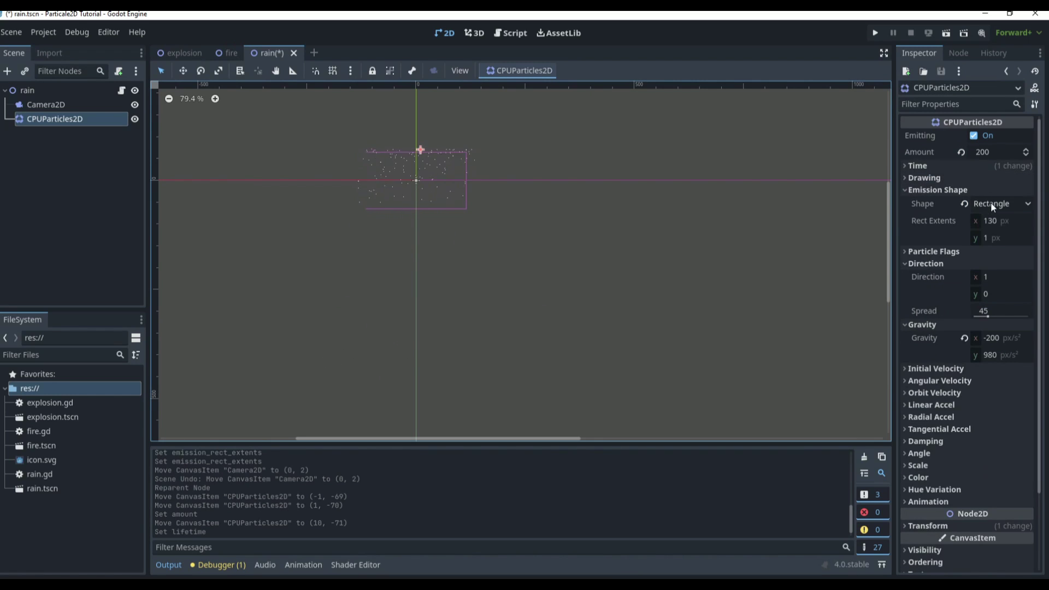
click(962, 165)
click(1003, 179)
text(0.6)
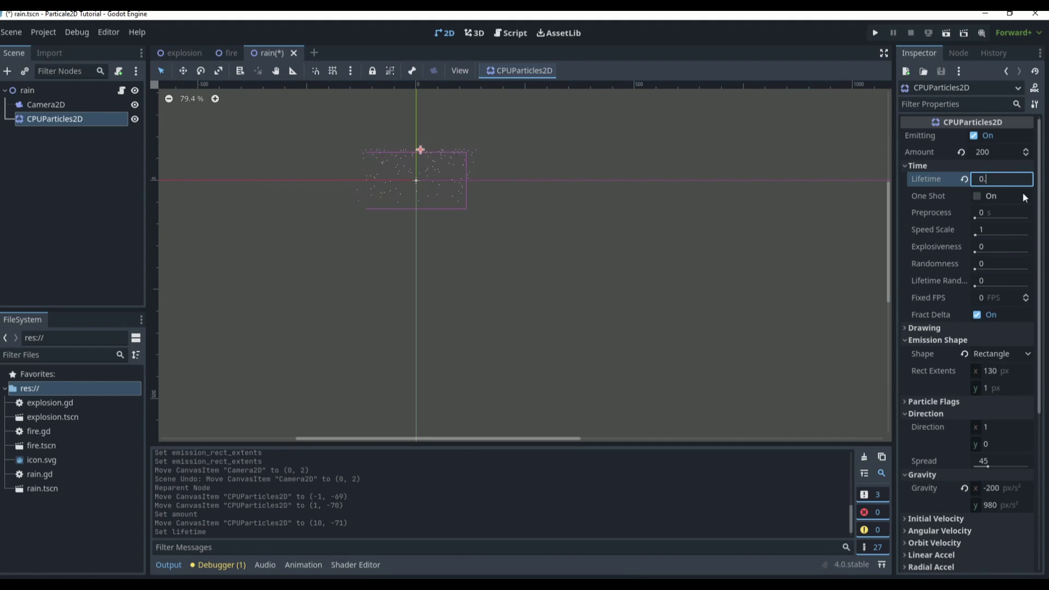
key(Return)
- Reduce the rain particle amount, trying 170 and 160 and settling on 150
scroll(258, 152, up, 2)
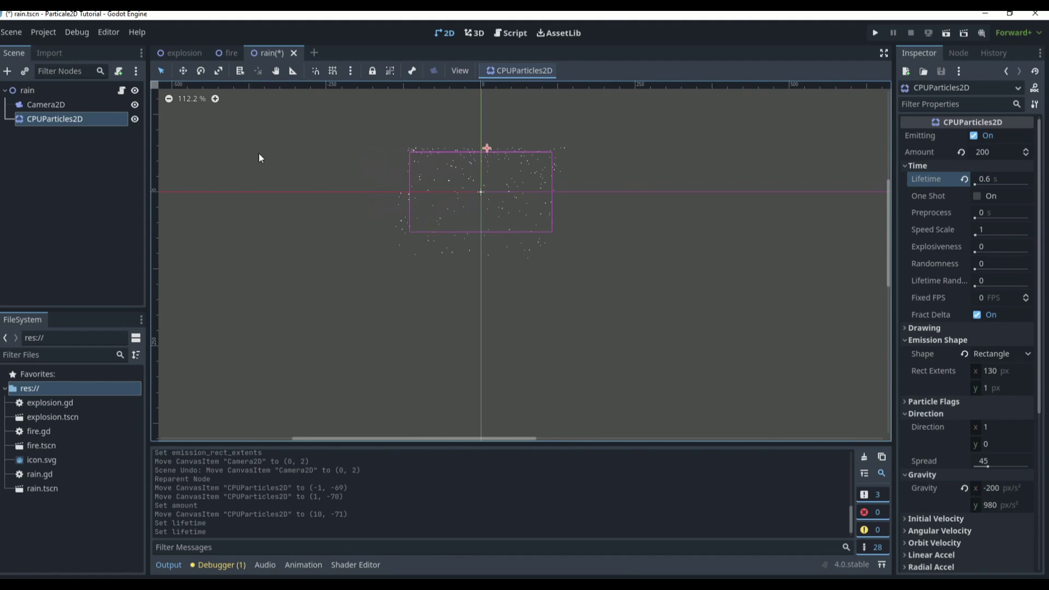
scroll(489, 165, up, 2)
scroll(486, 165, up, 1)
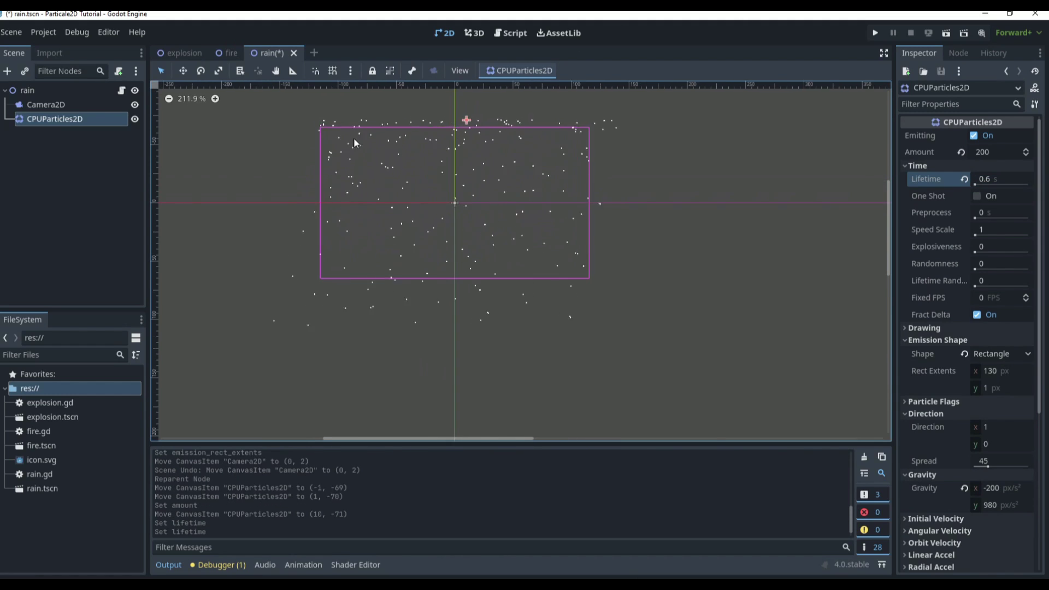
scroll(361, 141, up, 1)
click(999, 152)
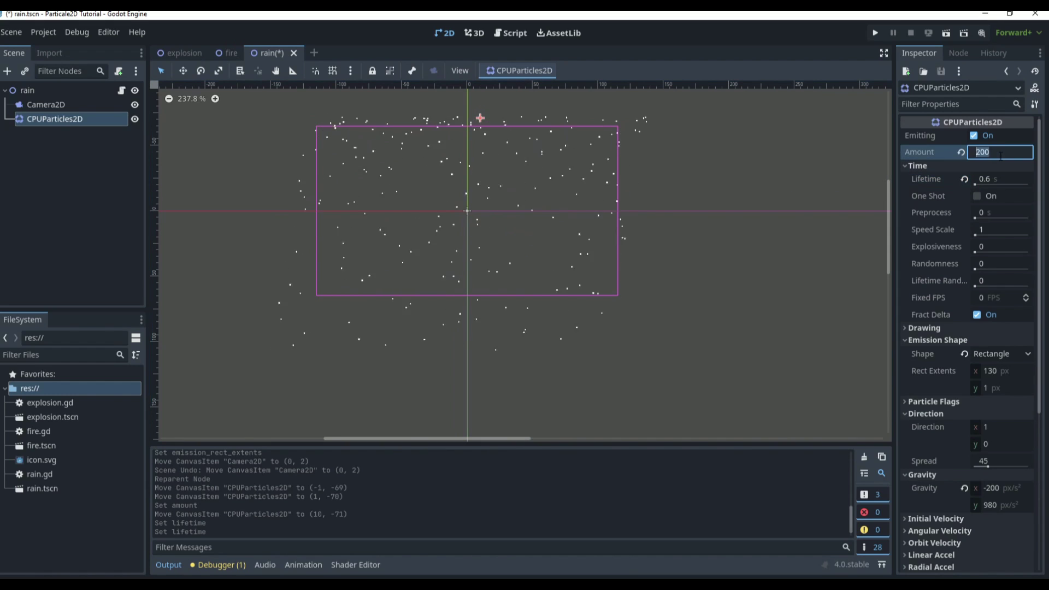
text(170)
key(Return)
click(1001, 153)
text(160)
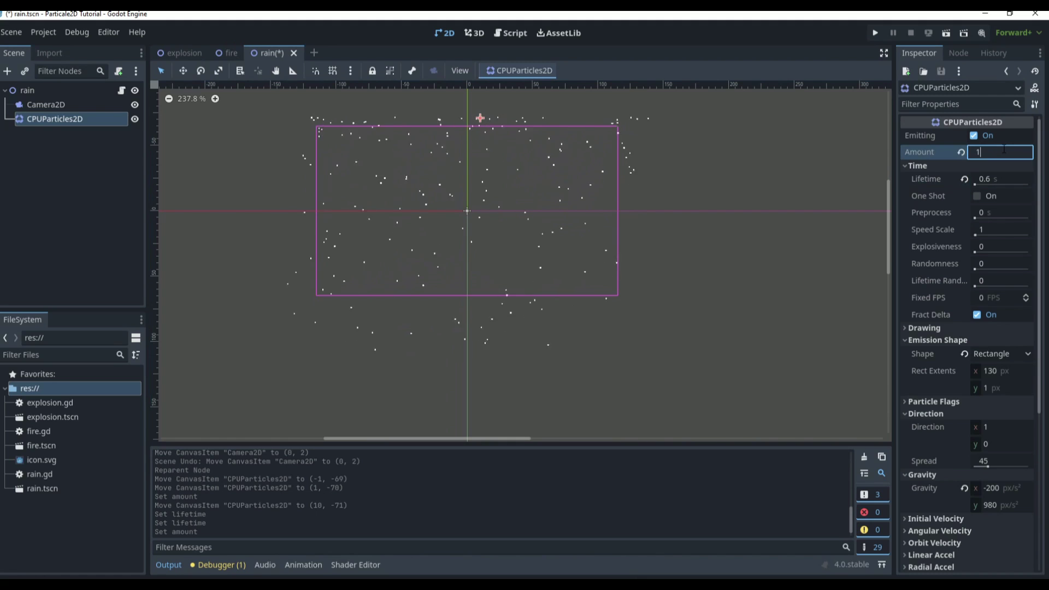
key(Return)
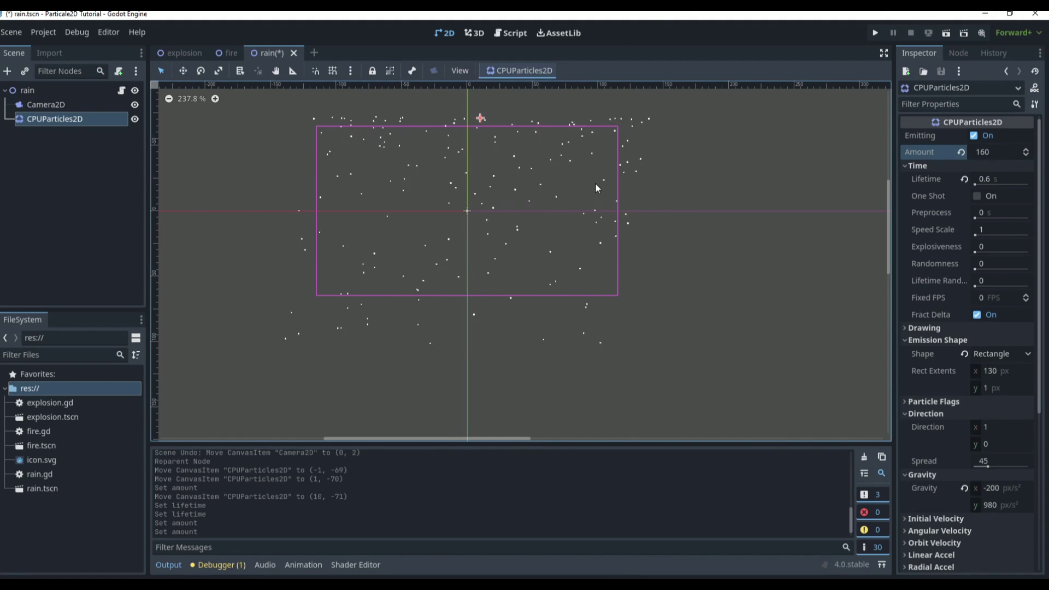
click(1001, 153)
text(150)
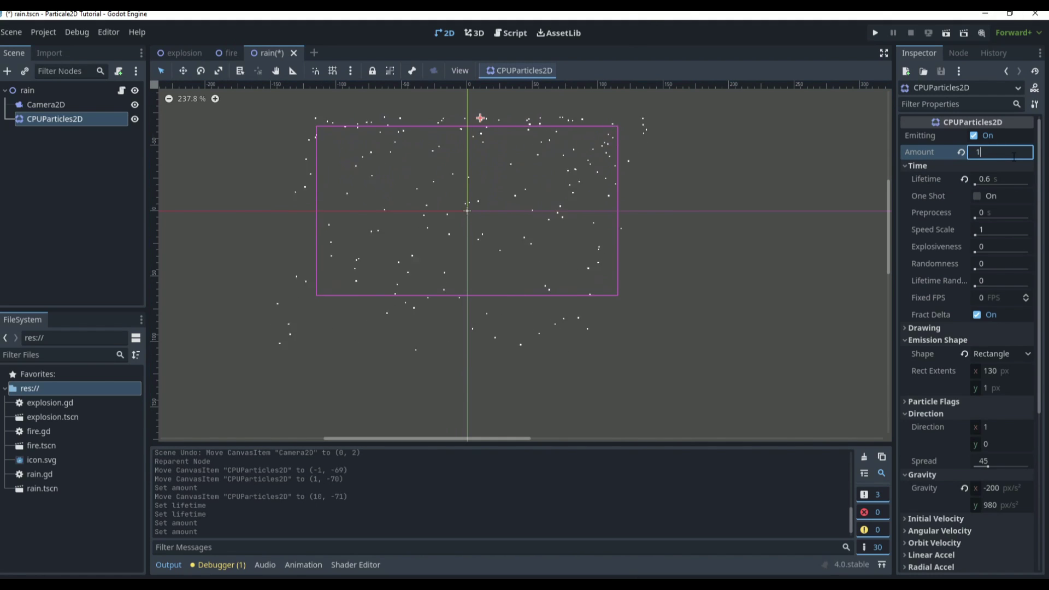
key(Return)
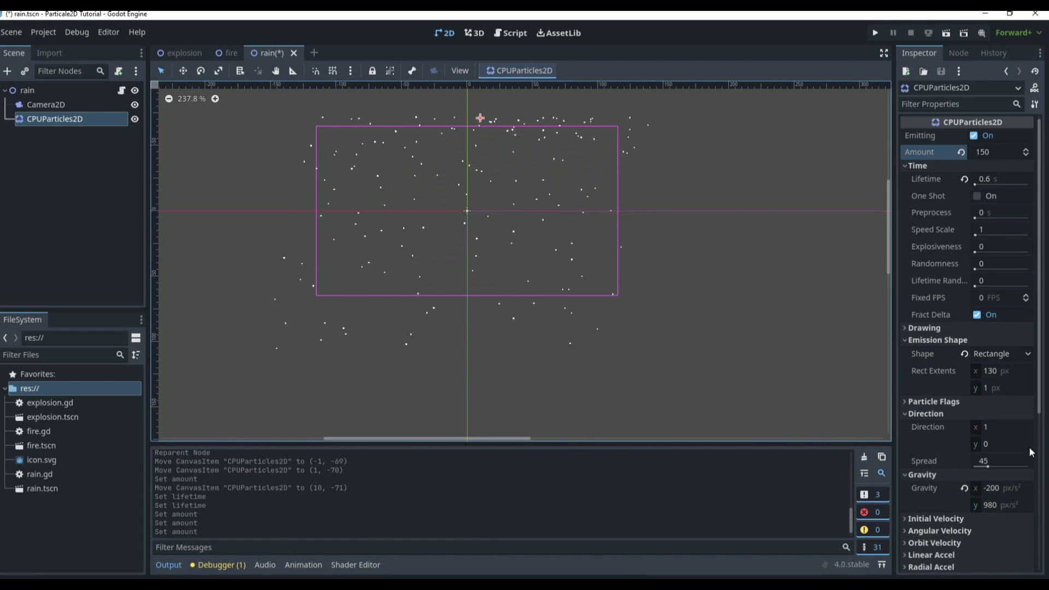
- Set the particles' minimum scale amount to 0.2
scroll(942, 428, down, 4)
click(918, 388)
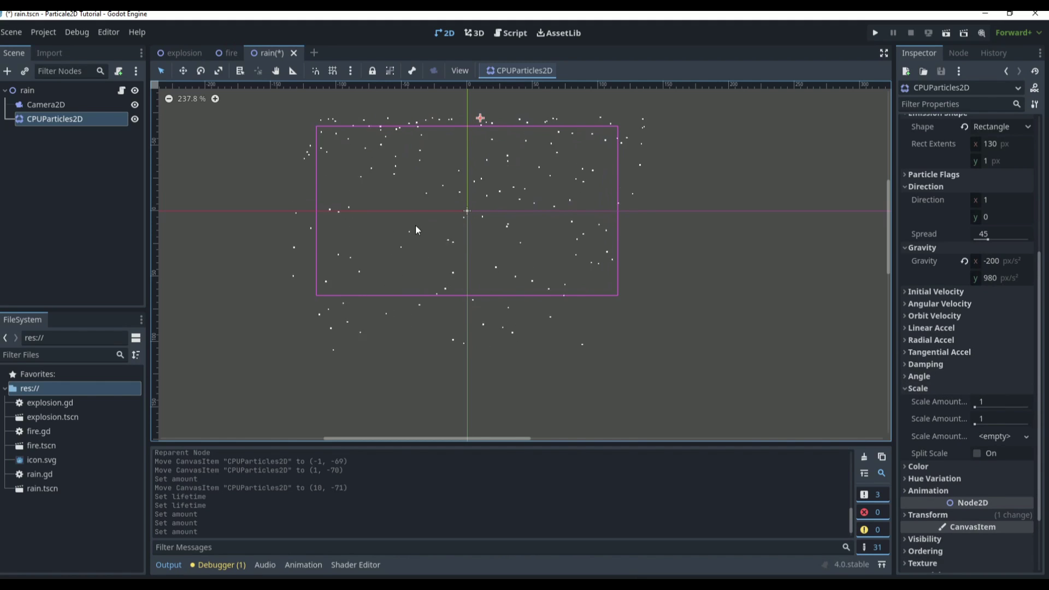
click(999, 403)
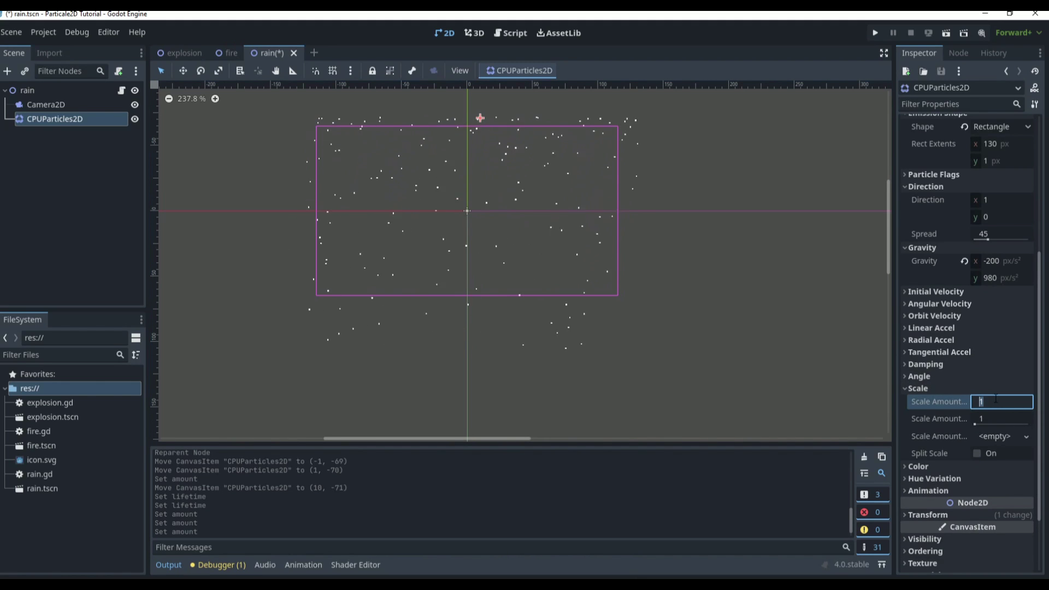
text(0.2)
key(Return)
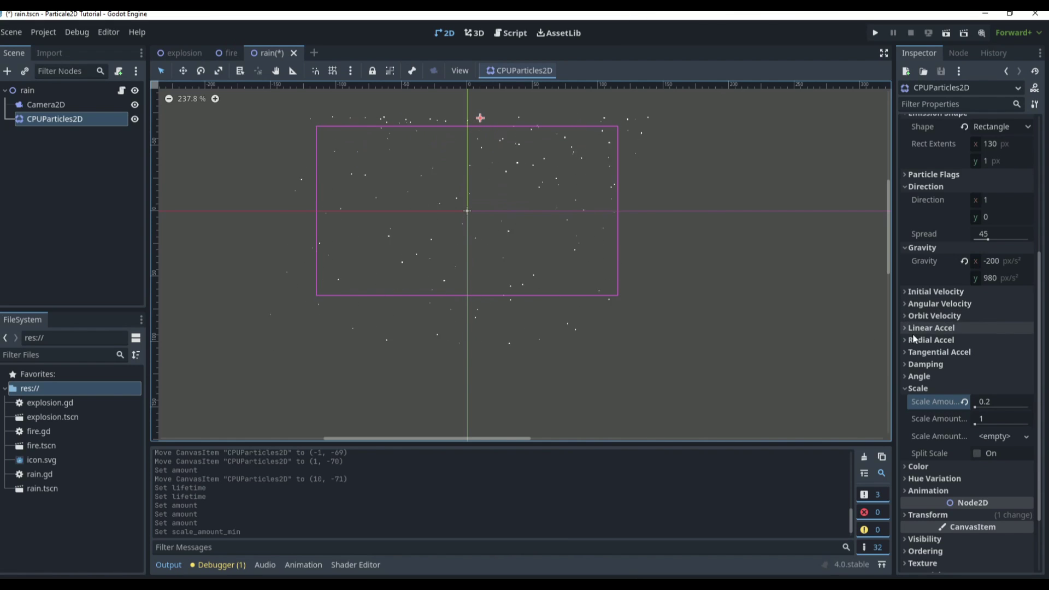
- Change the rain particles' color to cyan, and shift it to a light sky blue by lowering the green value
scroll(935, 435, down, 3)
click(949, 386)
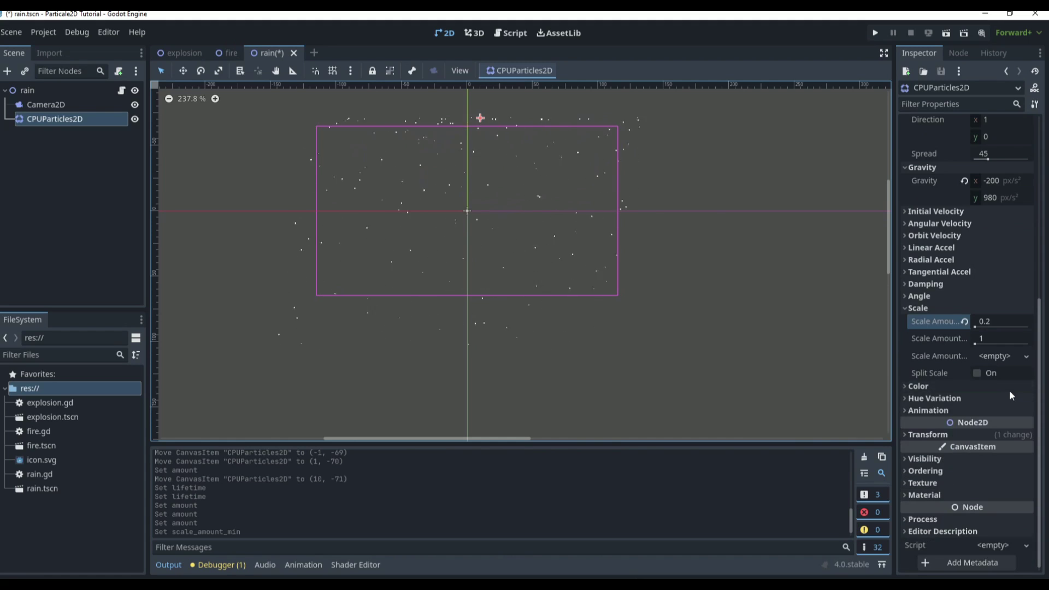
click(965, 388)
click(1001, 400)
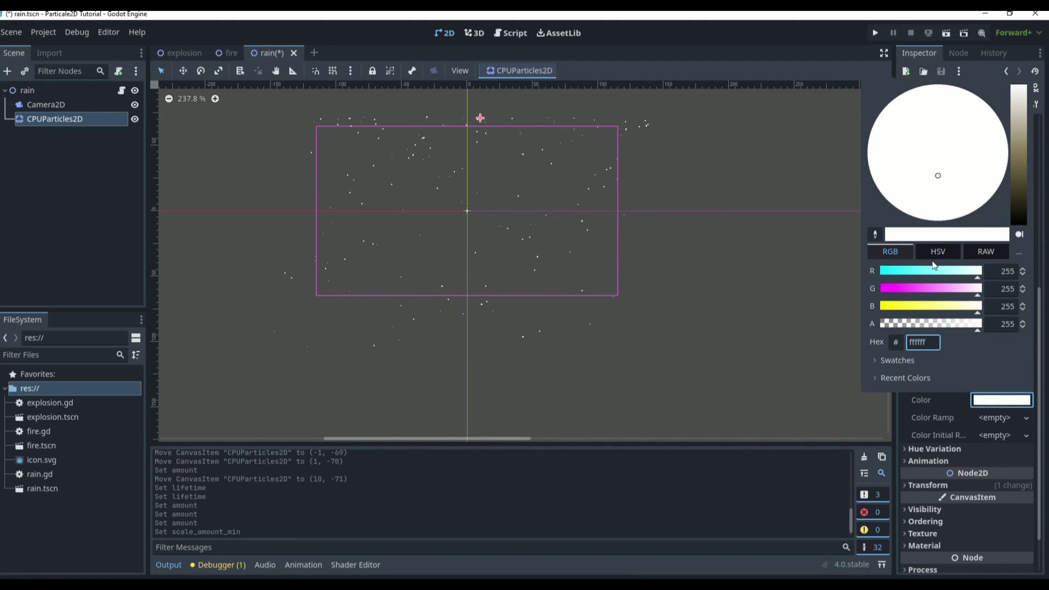
drag(964, 192, 779, 266)
click(706, 342)
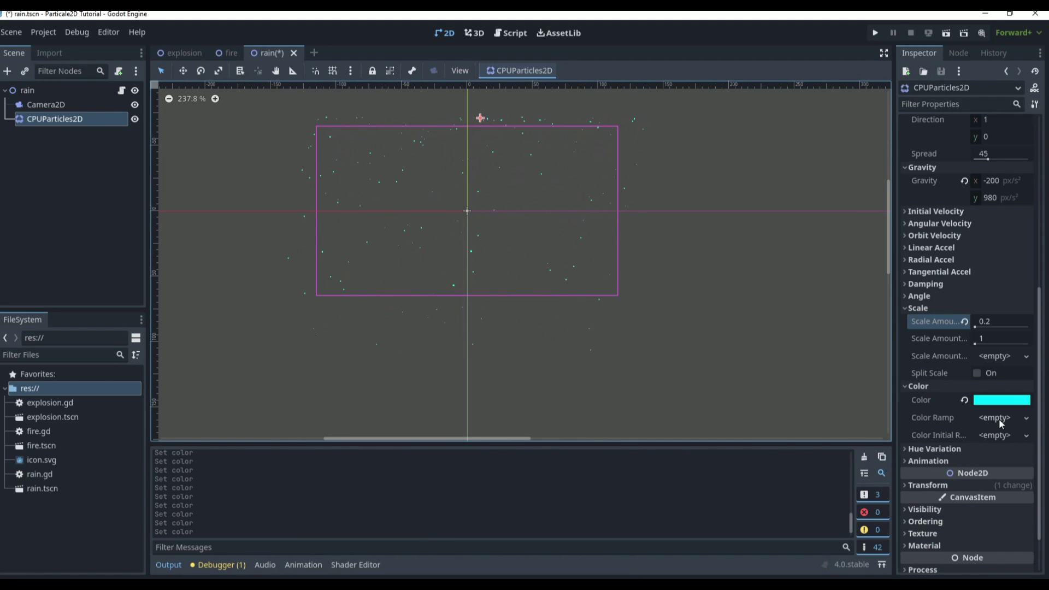
click(1005, 401)
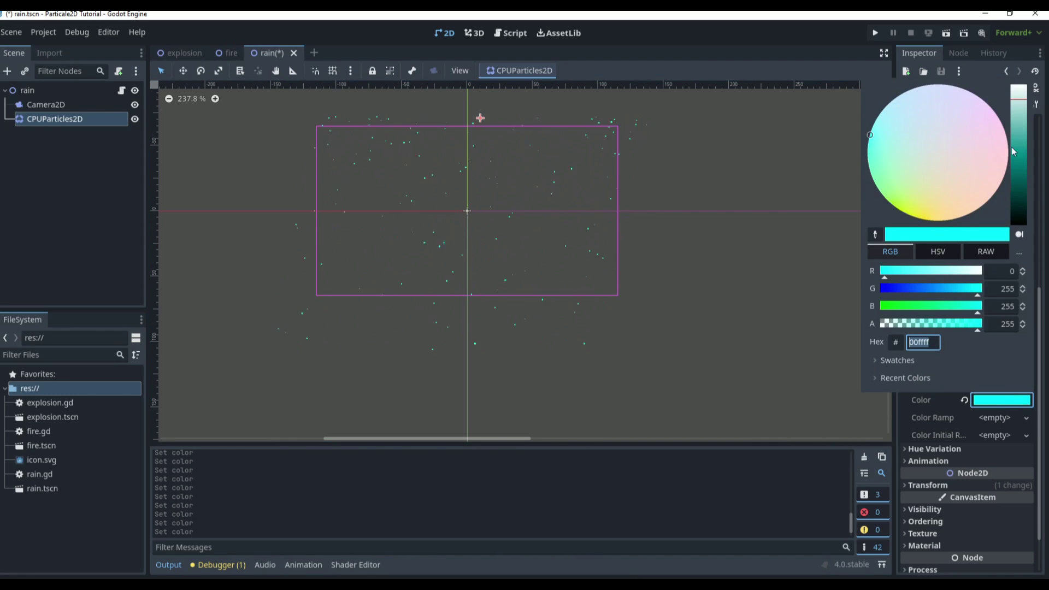
drag(942, 288, 953, 287)
click(653, 264)
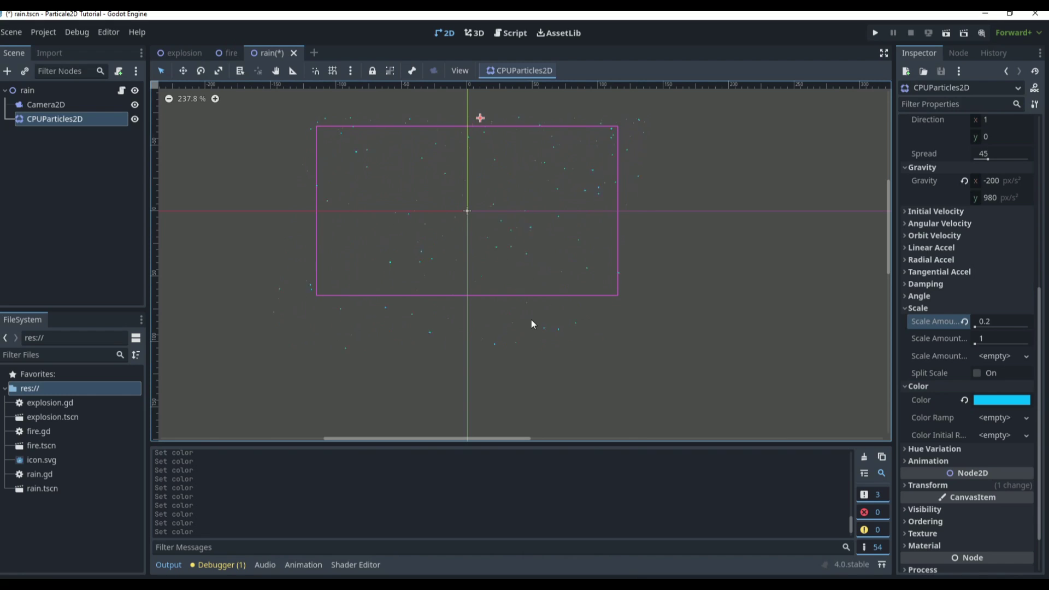
- Save the rain scene and run it to preview the rain effect
key(ctrl+s)
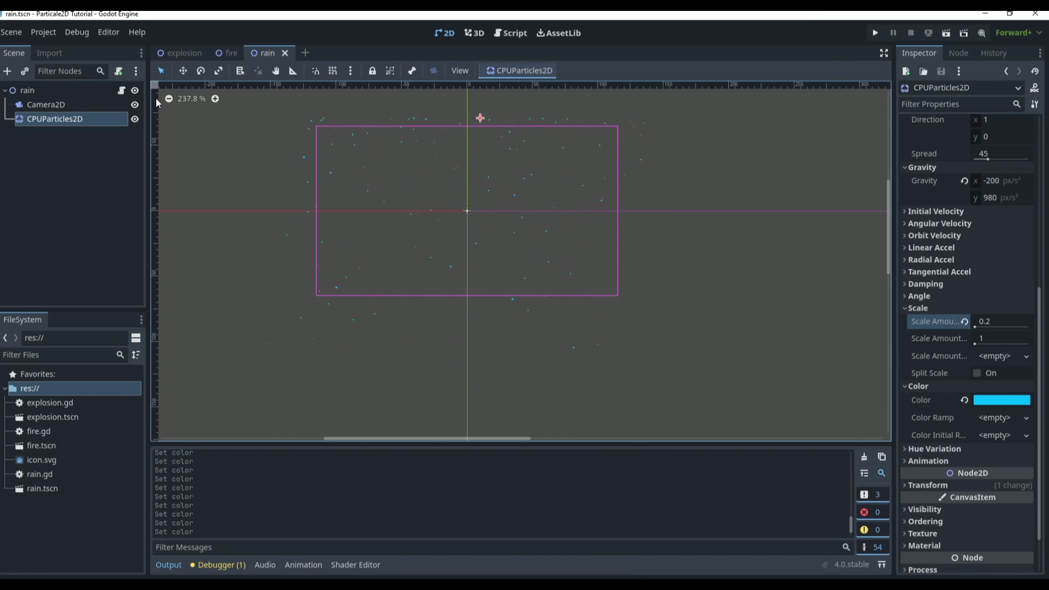
key(F5)
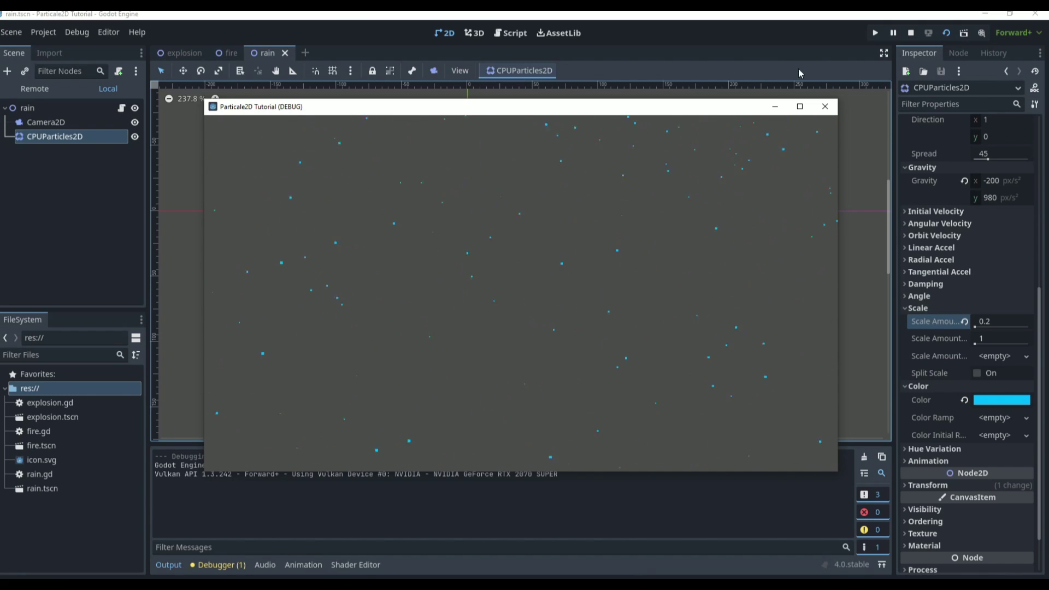
- Close the rain preview and run the fire scene to preview its effect
click(824, 106)
click(232, 53)
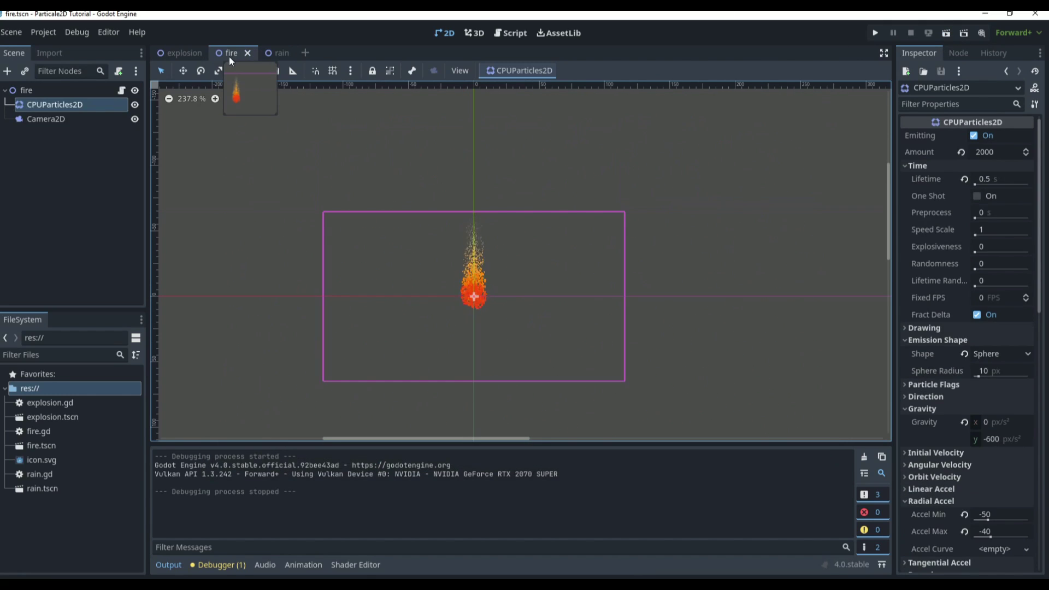
key(F6)
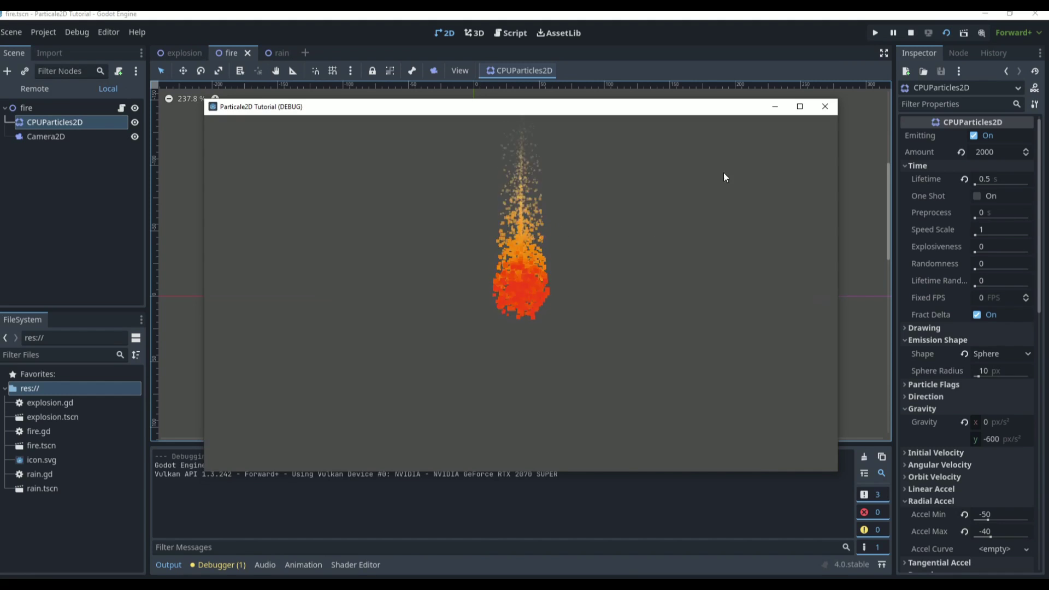
click(825, 106)
- Run the explosion scene to preview its effect, and close the preview window
click(174, 53)
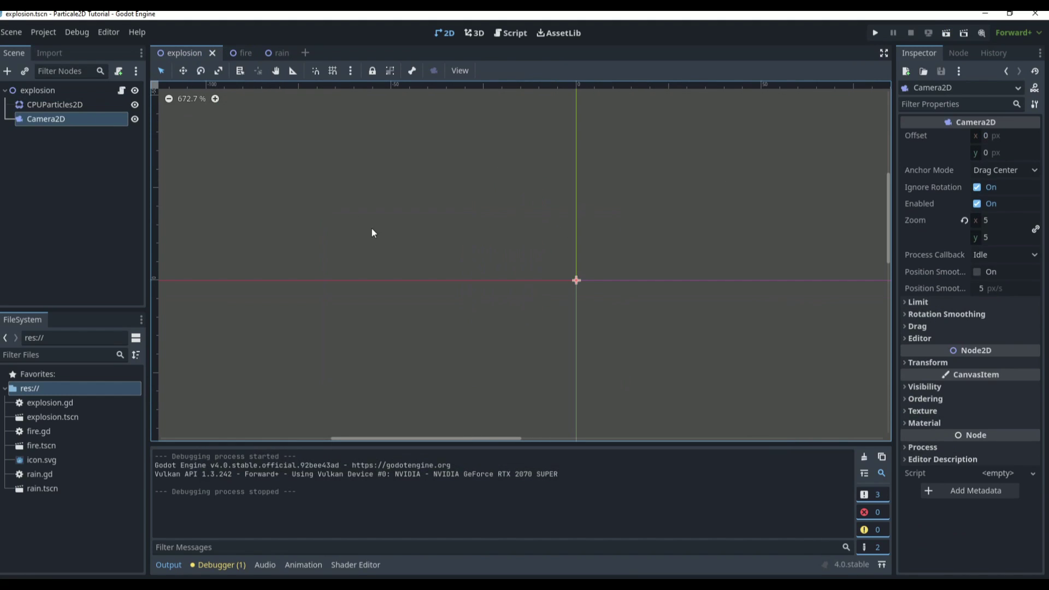
key(F6)
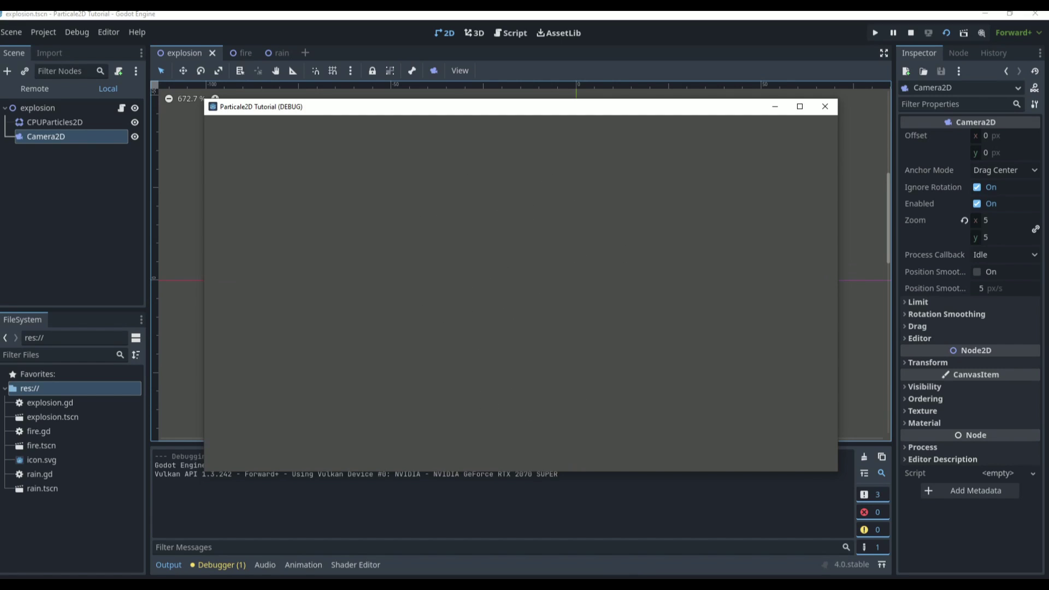
click(814, 107)
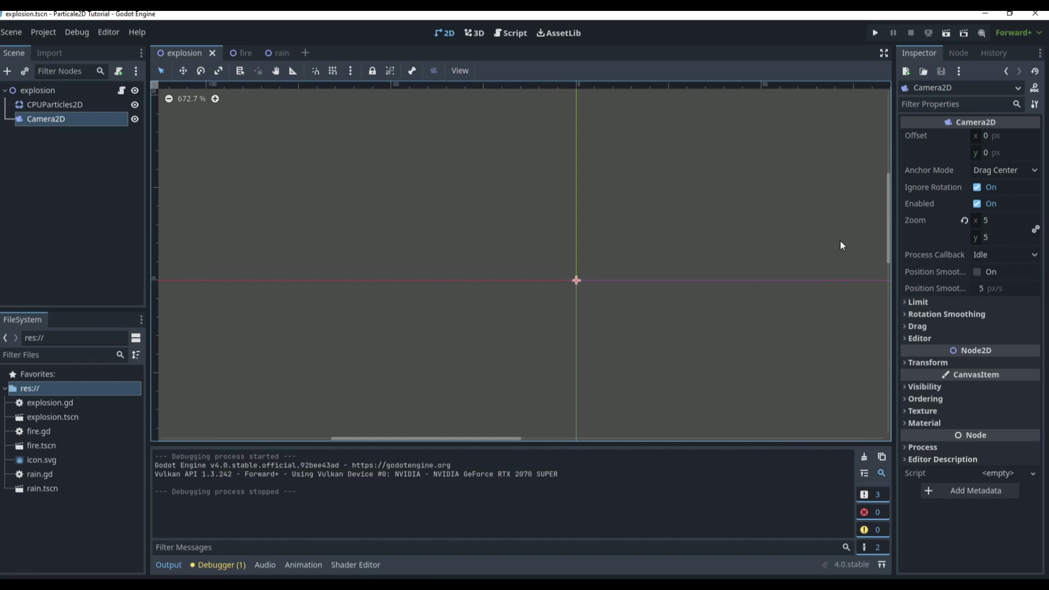
- Review the explosion's CPUParticles2D properties, from the scale curve and hue variation to the time, direction, gravity and velocity settings
click(953, 315)
click(91, 104)
scroll(953, 313, down, 10)
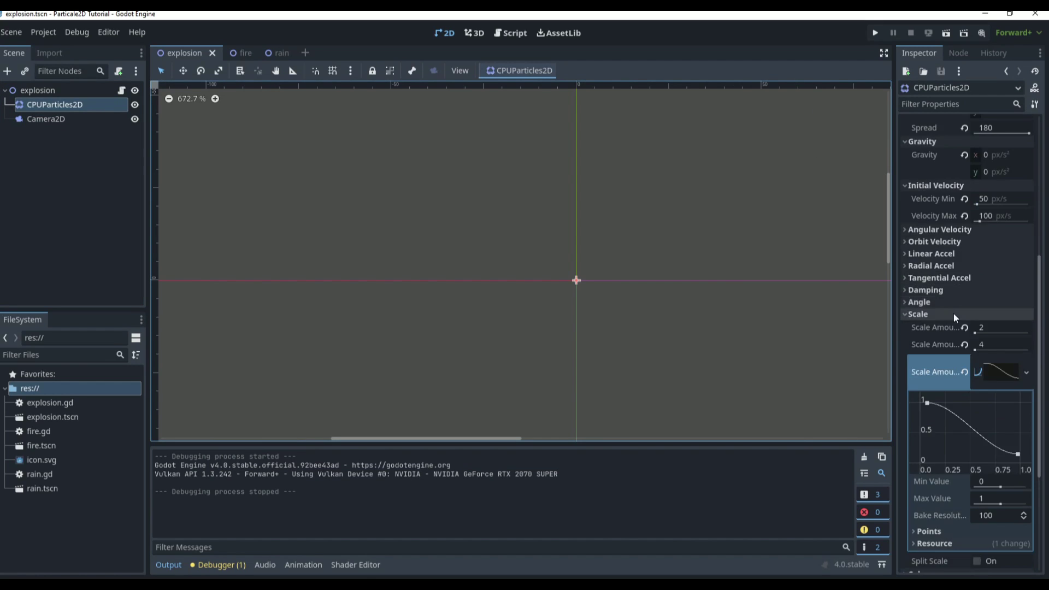
scroll(950, 312, up, 3)
scroll(951, 313, down, 5)
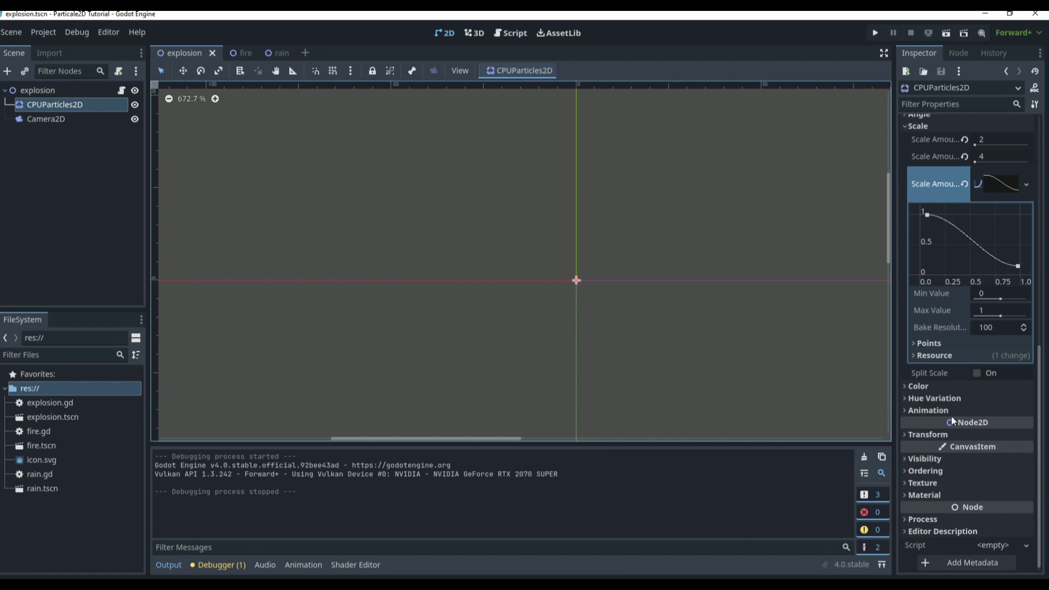
click(948, 399)
scroll(956, 483, up, 12)
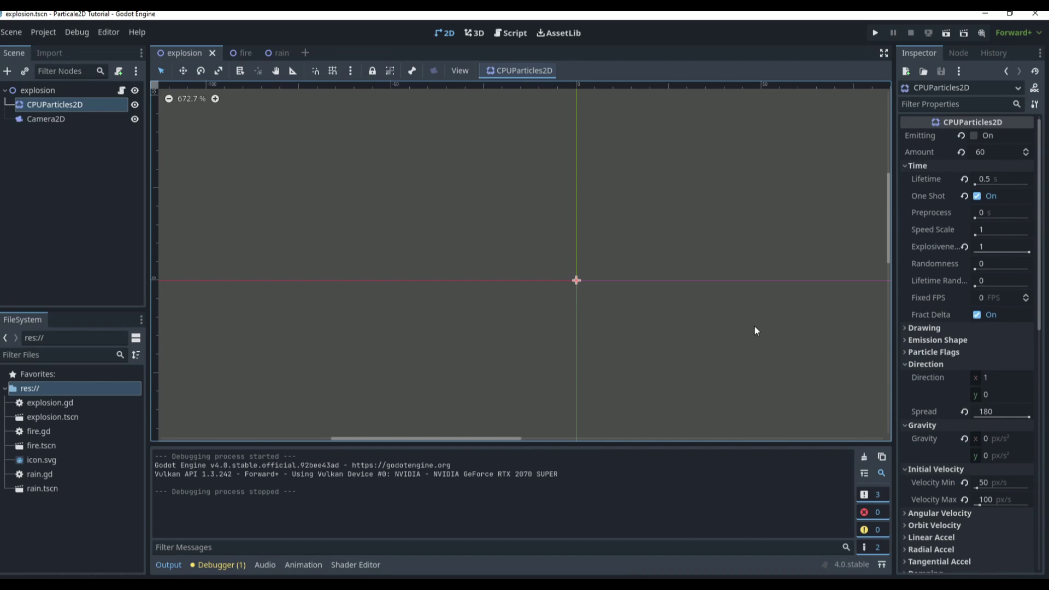
- Try raising the fire particles' explosiveness to about 0.66, return it to 0 and deselect the node
click(236, 52)
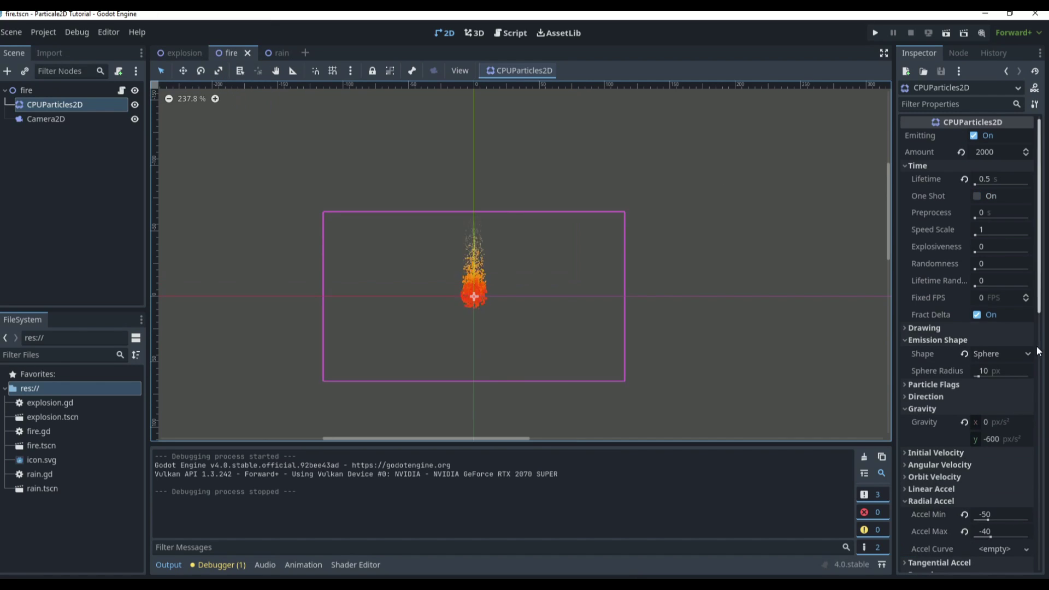
drag(976, 216, 986, 256)
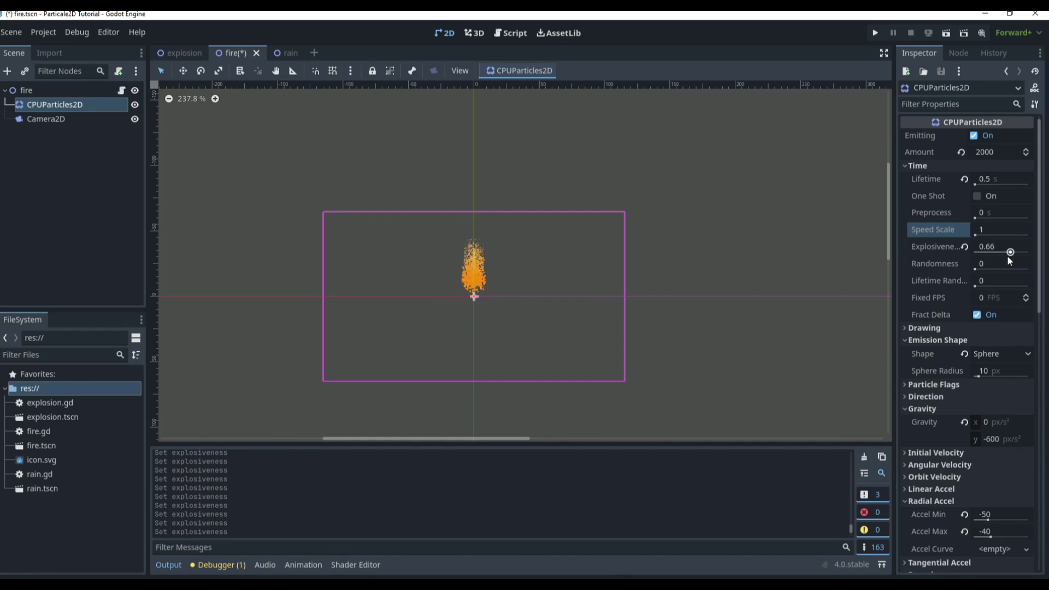
drag(1011, 252, 973, 256)
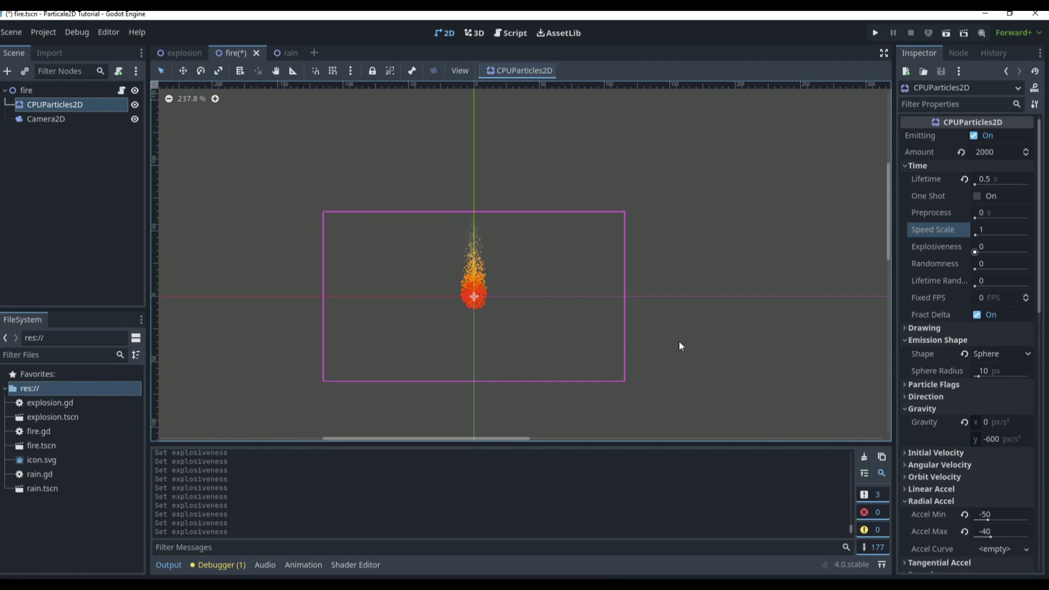
click(676, 239)
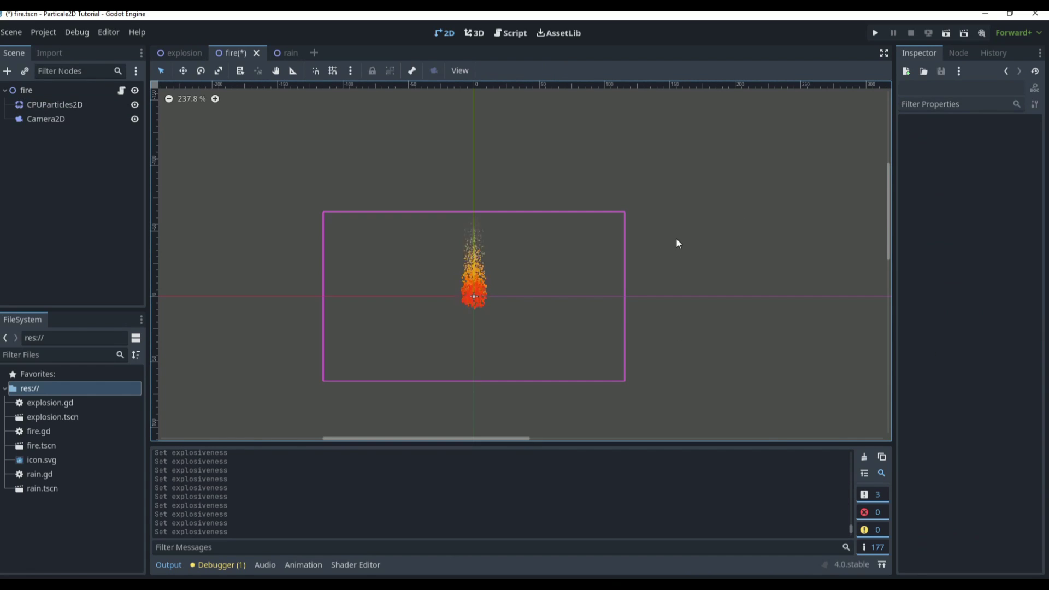